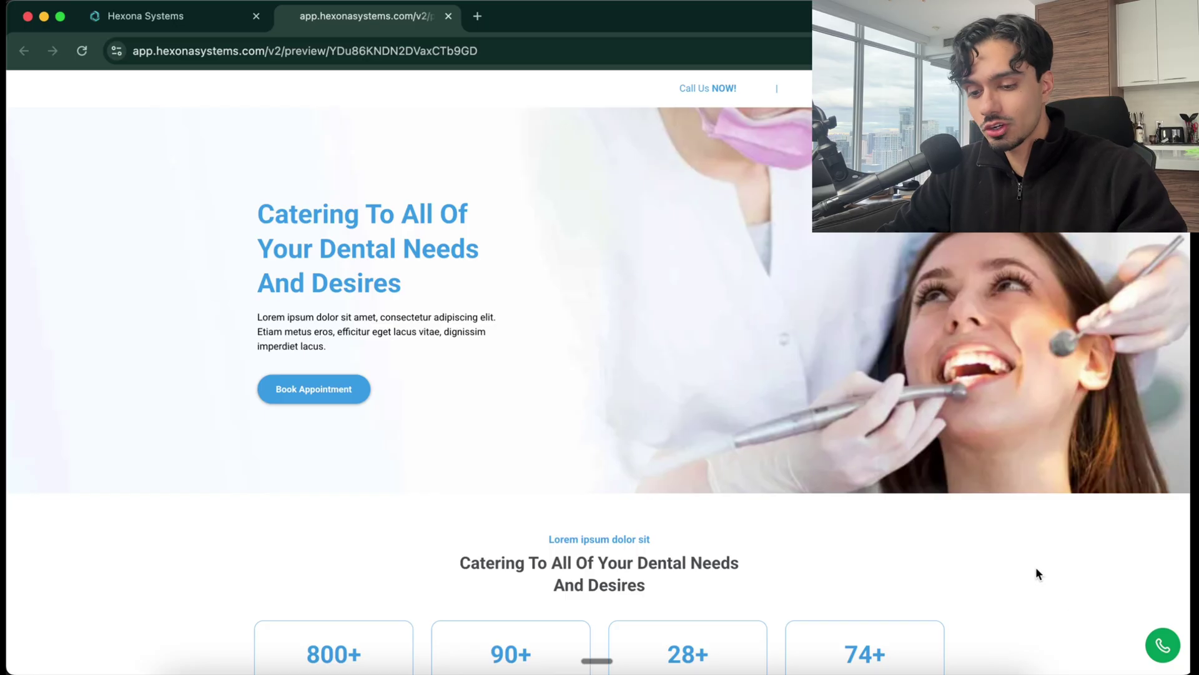
Hold a 56-second live test call with the dental site's AI voice agent, then collapse the widget
{"action": "left_click", "coordinate": [1160, 647]}
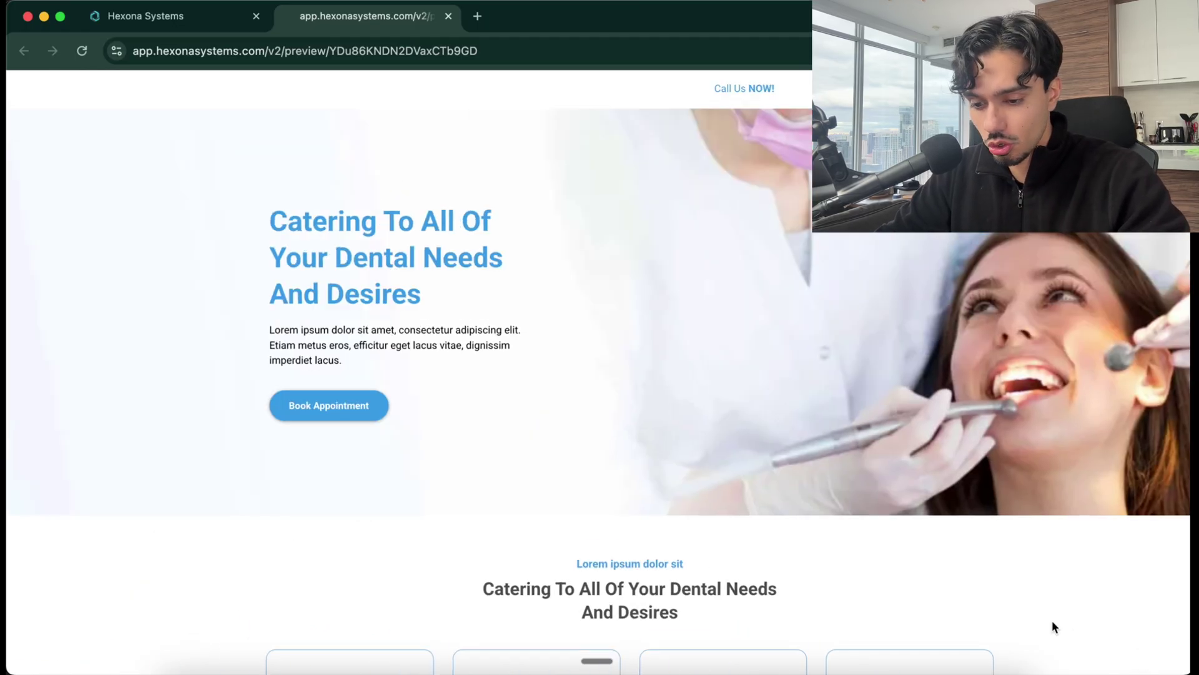
{"action": "left_click", "coordinate": [1162, 645]}
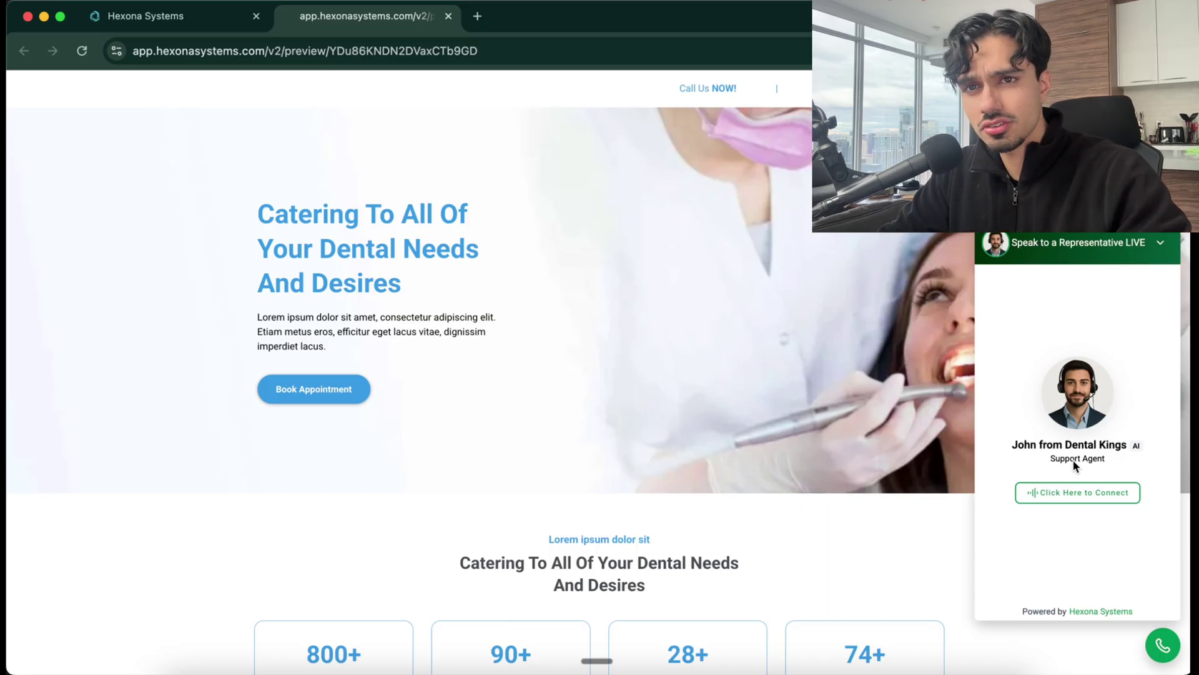
{"action": "left_click", "coordinate": [1093, 492]}
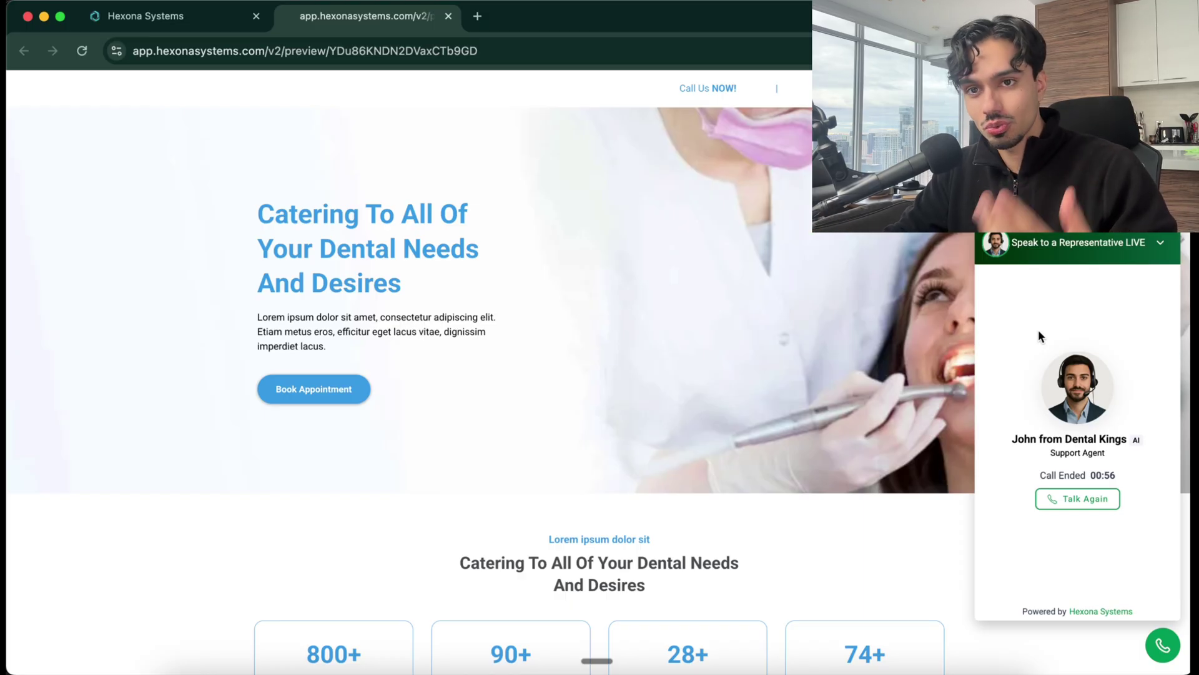
{"action": "left_click", "coordinate": [1156, 246]}
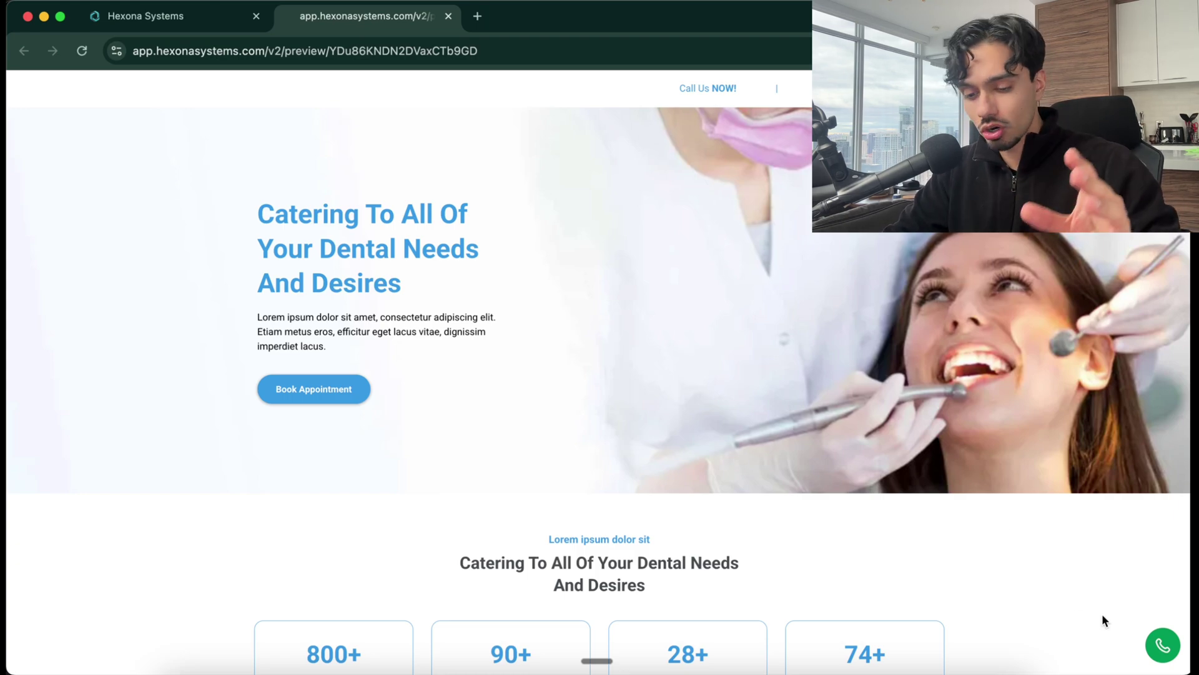
Reset the page zoom and return to the account's Sites Chat Widget list
{"action": "key", "text": "super+equal"}
{"action": "key", "text": "super+equal"}
{"action": "key", "text": "super+equal"}
{"action": "key", "text": "super+equal"}
{"action": "key", "text": "super+equal"}
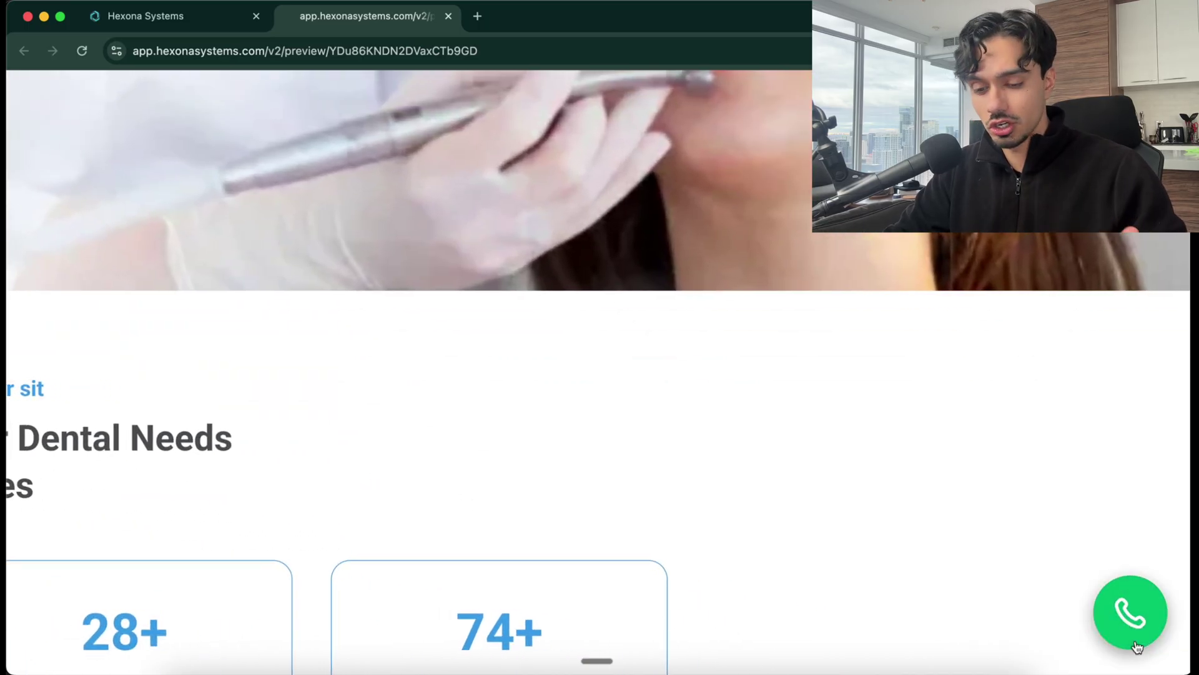
{"action": "key", "text": "super+0"}
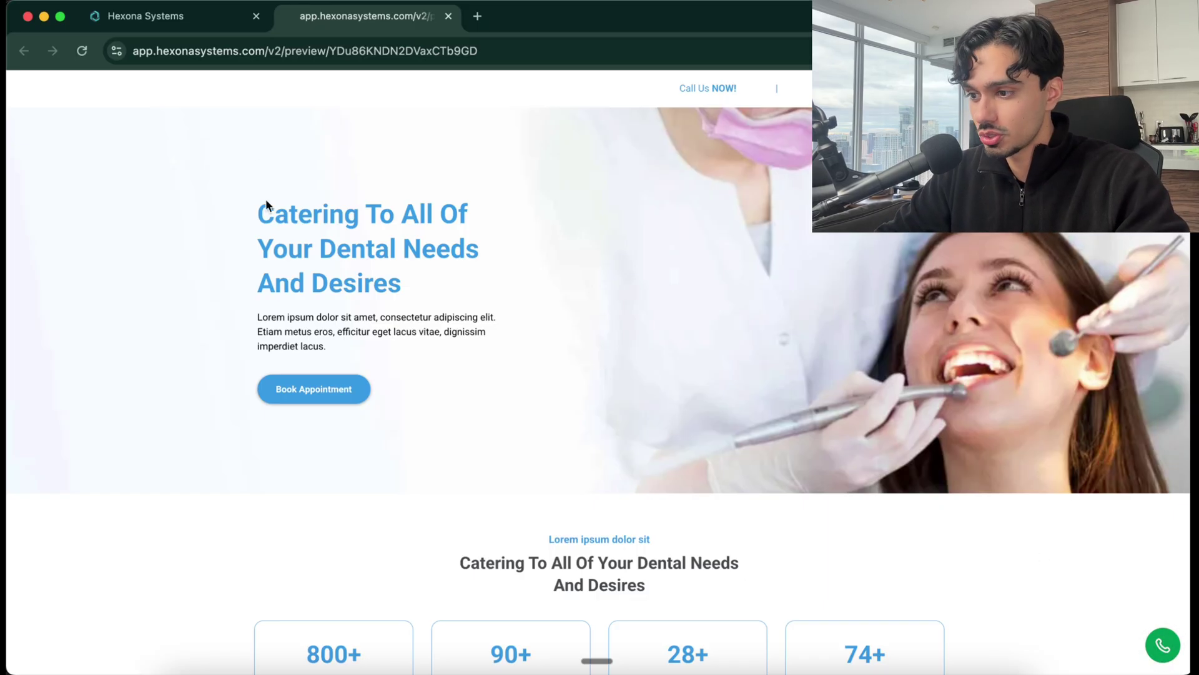
{"action": "left_click", "coordinate": [174, 20]}
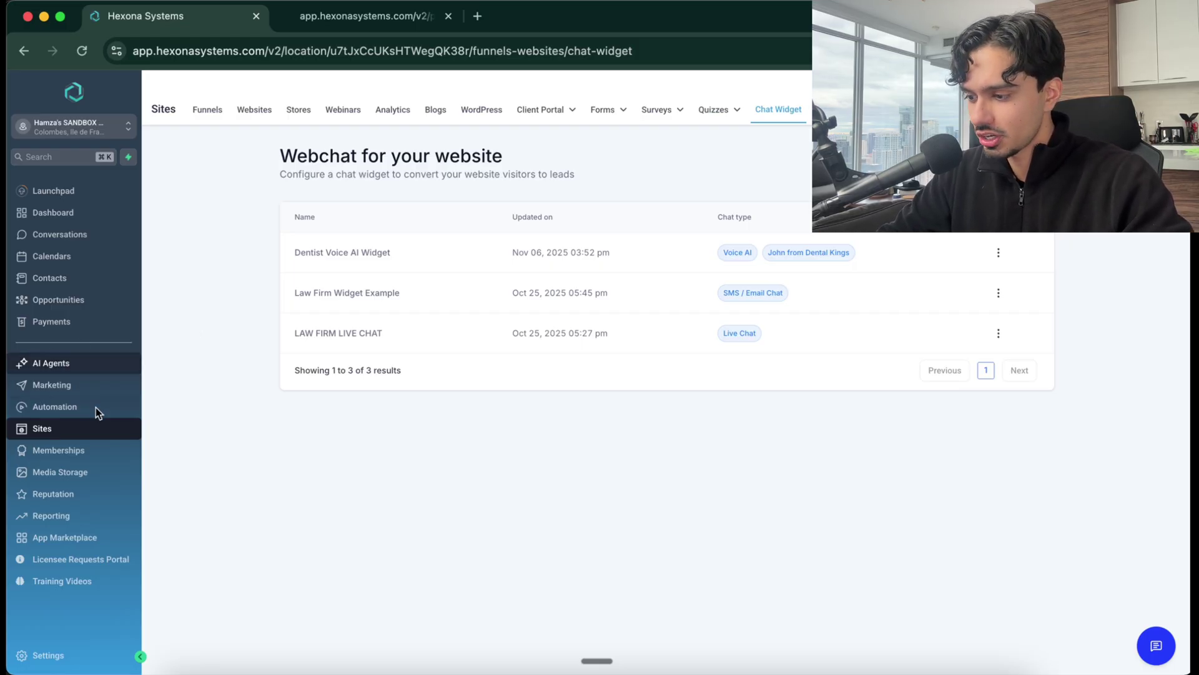
Open the AI Agents getting-started page, then start a new browser tab
{"action": "left_click", "coordinate": [58, 366]}
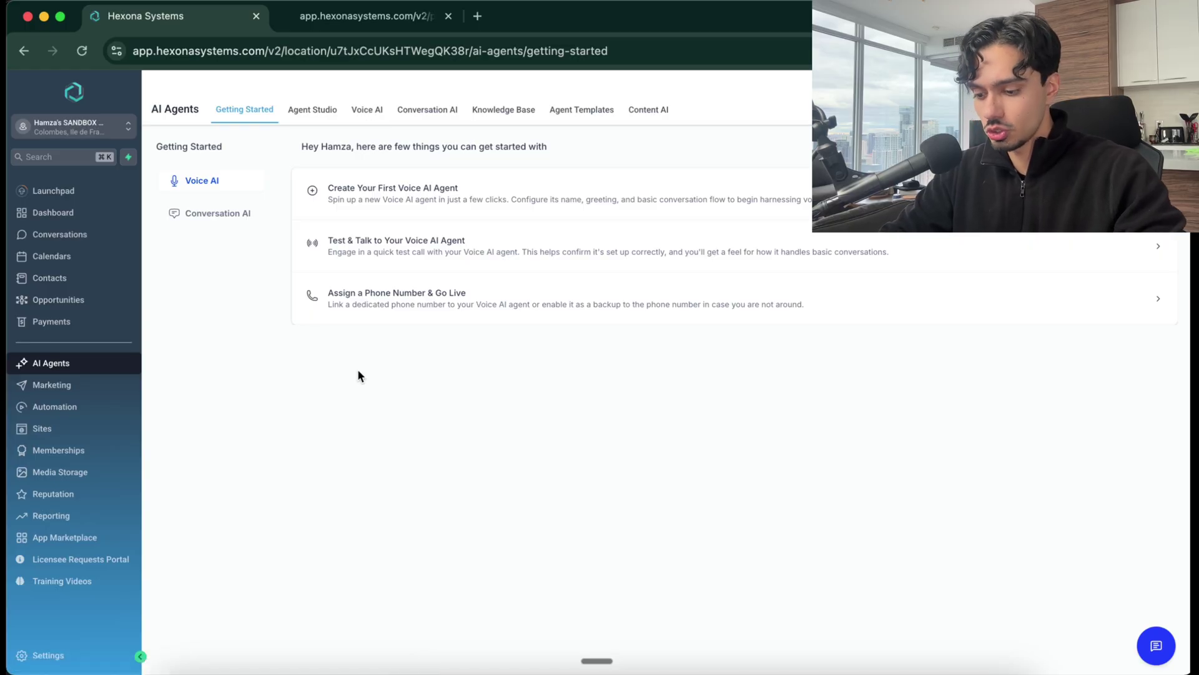
{"action": "key", "text": "super+t"}
Load HighLevel's 30-day free-trial offer page, then go back to the AI Agents page
{"action": "type", "text": "hamza"}
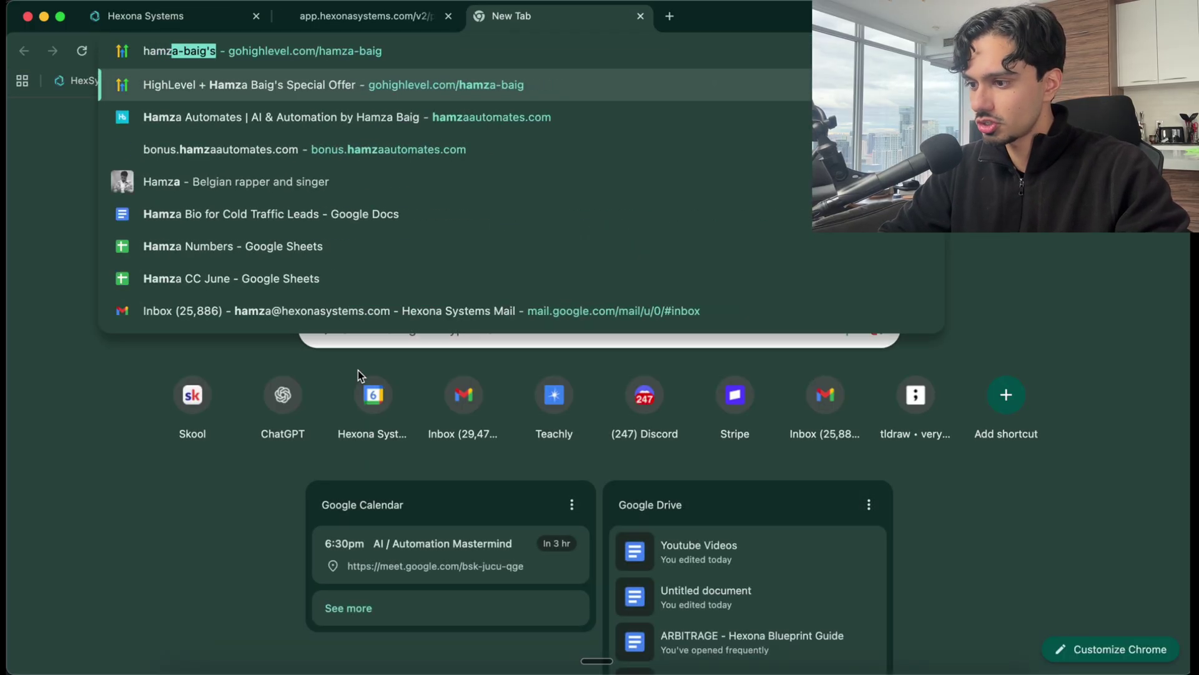
{"action": "key", "text": "Return"}
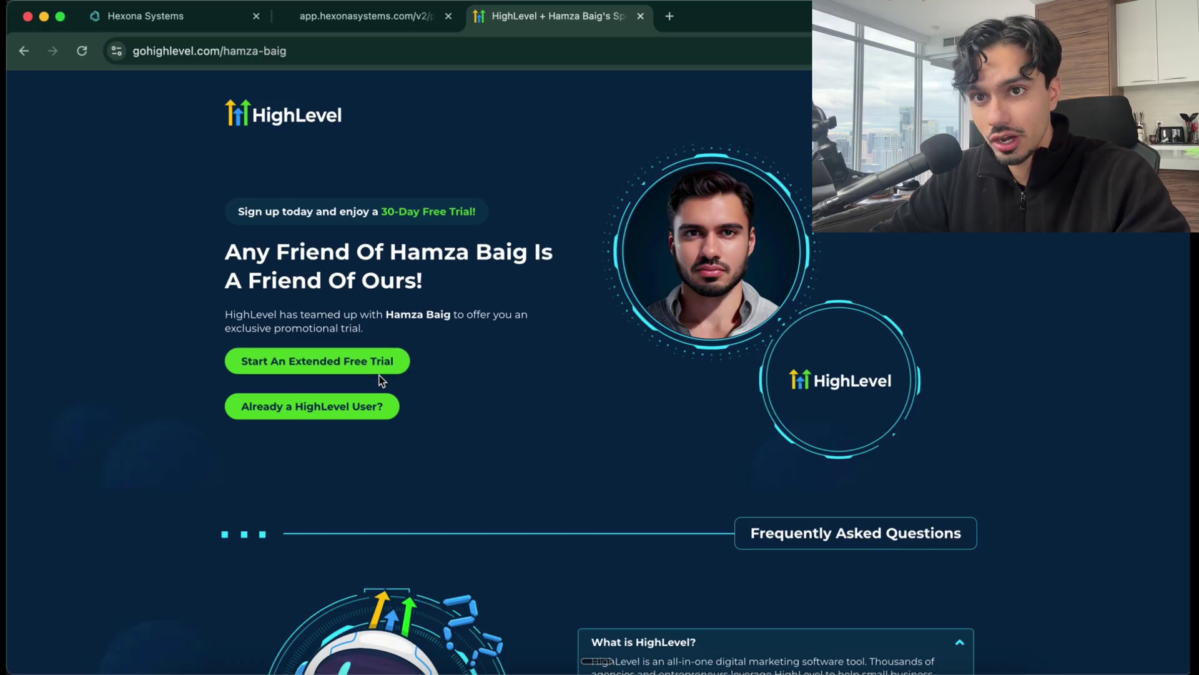
{"action": "left_click", "coordinate": [380, 18]}
{"action": "left_click", "coordinate": [183, 25]}
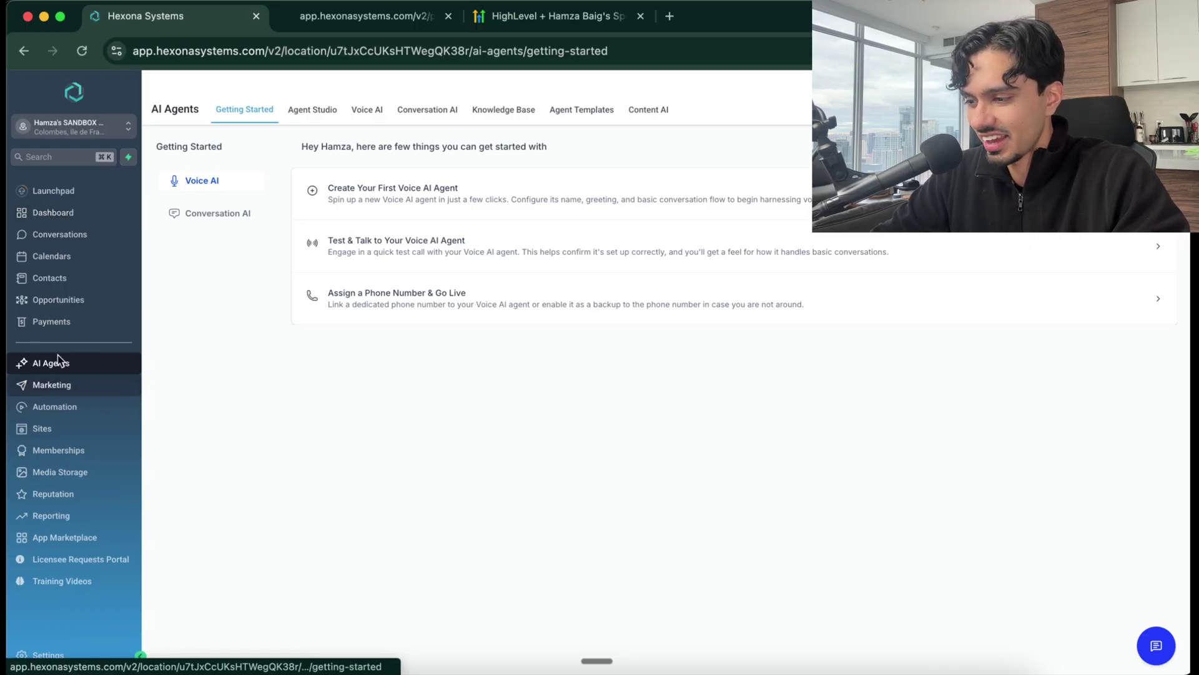
Open the Voice AI agent list and start building a custom agent from scratch
{"action": "left_click", "coordinate": [363, 110]}
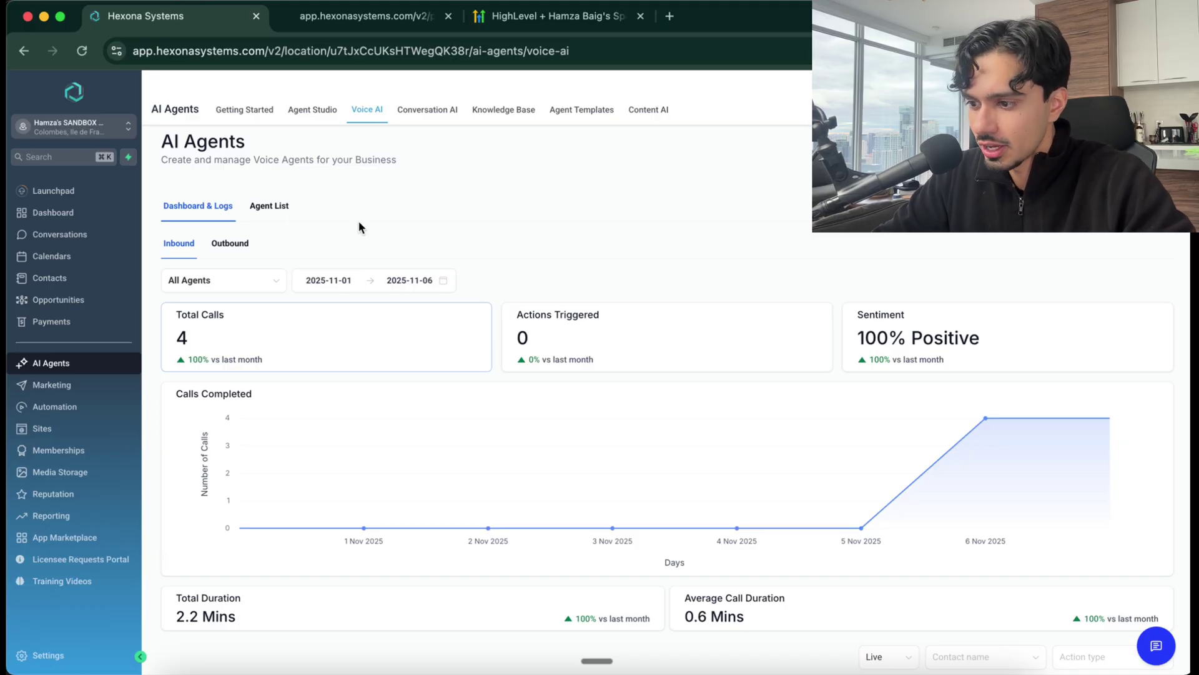
{"action": "left_click", "coordinate": [273, 207]}
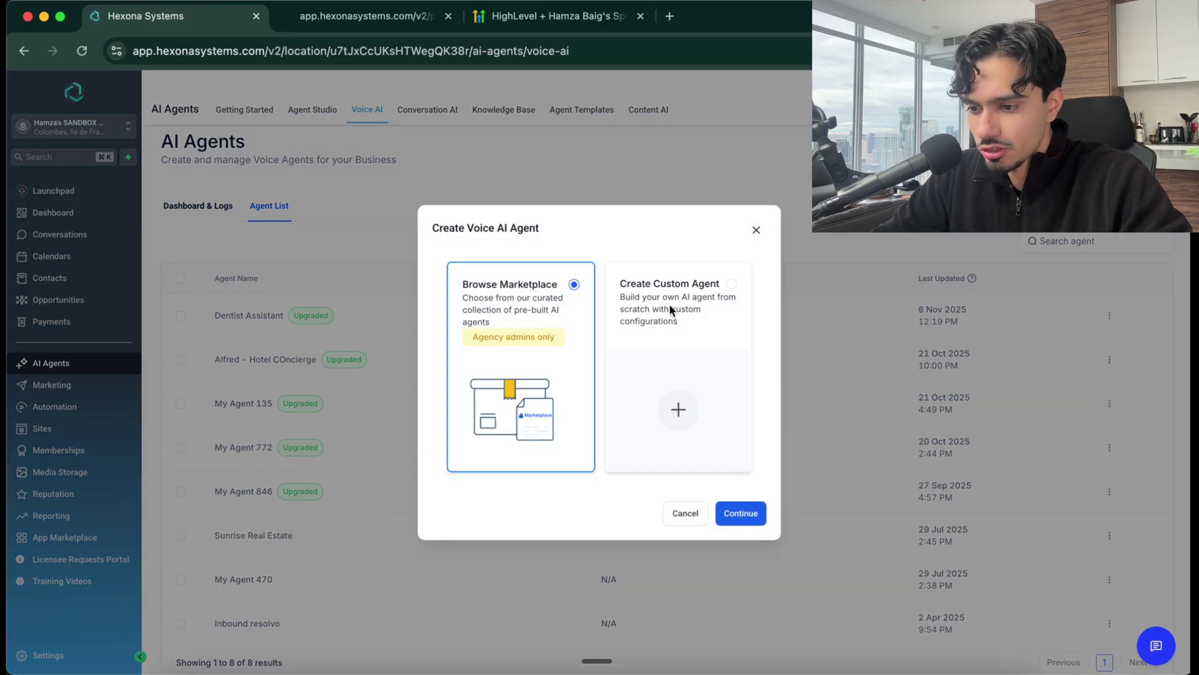
{"action": "left_click", "coordinate": [671, 310]}
Name the agent 'Law Firm Website Agent' and enter the law firm as its business name
{"action": "left_click", "coordinate": [742, 513]}
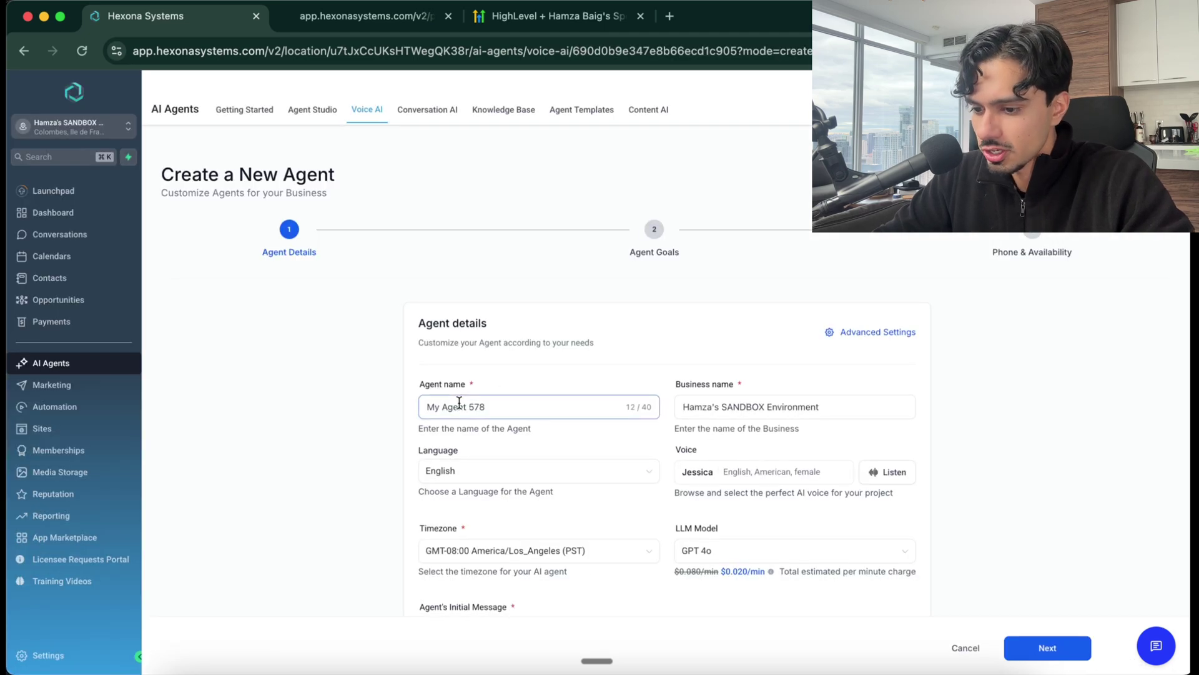
{"action": "scroll", "coordinate": [601, 393], "scroll_direction": "down", "scroll_amount": 1}
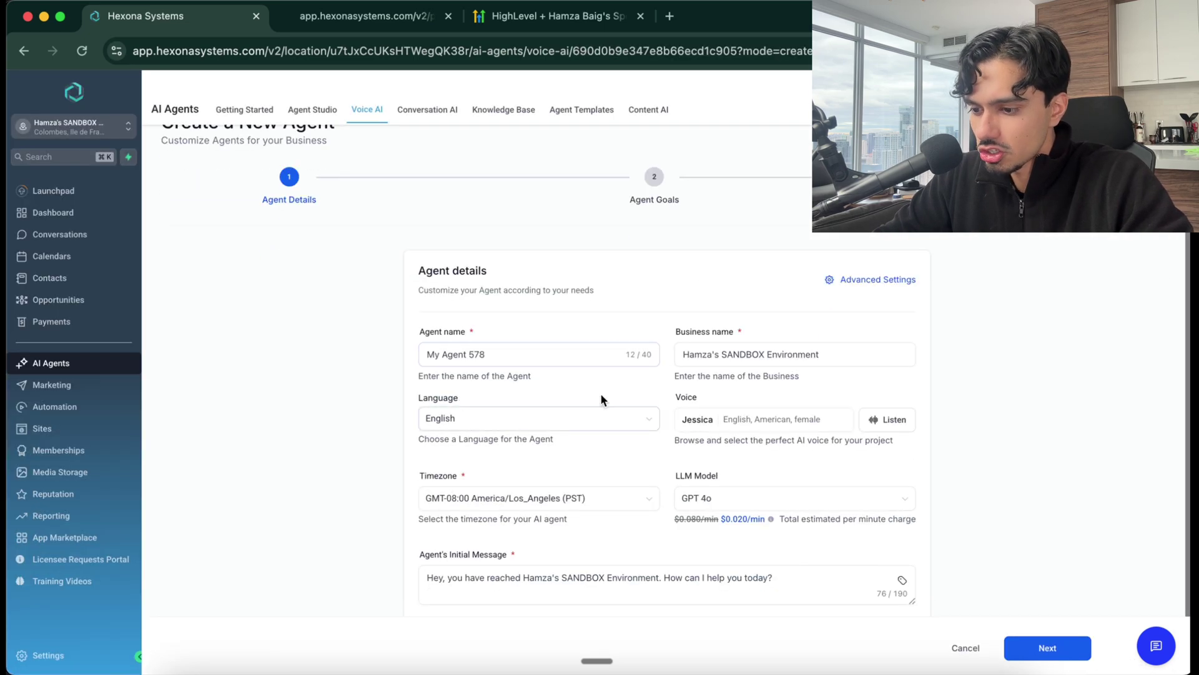
{"action": "triple_click", "coordinate": [505, 346]}
{"action": "type", "text": "L"}
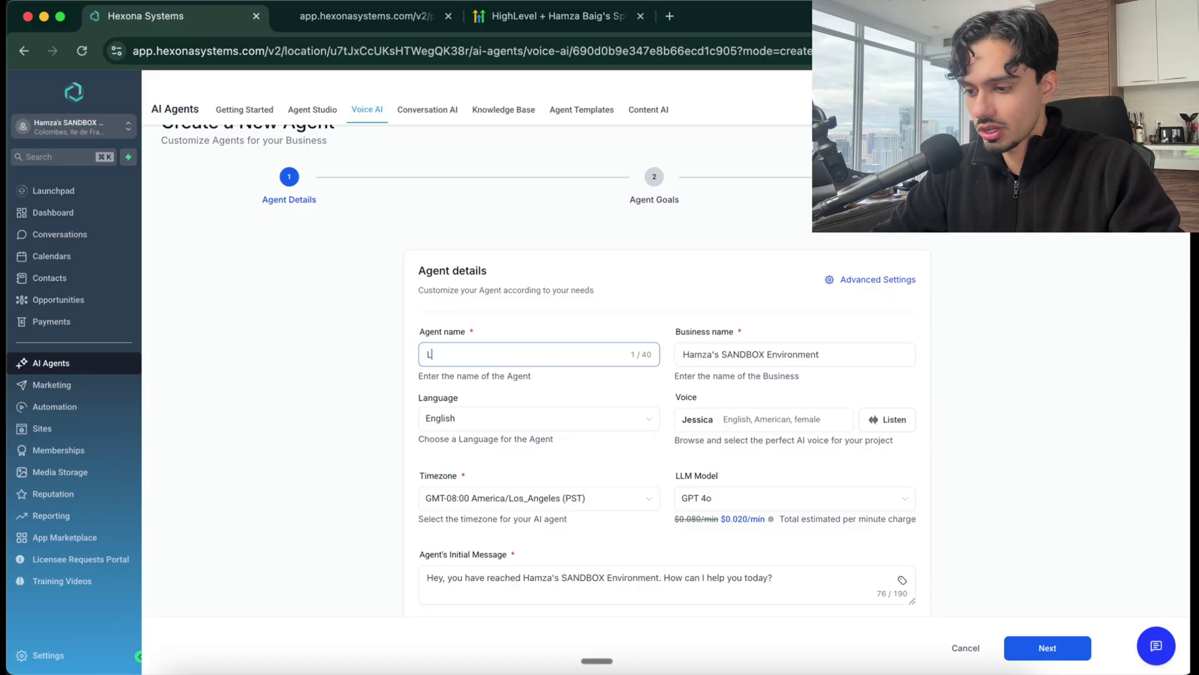
{"action": "type", "text": "aw Firm W"}
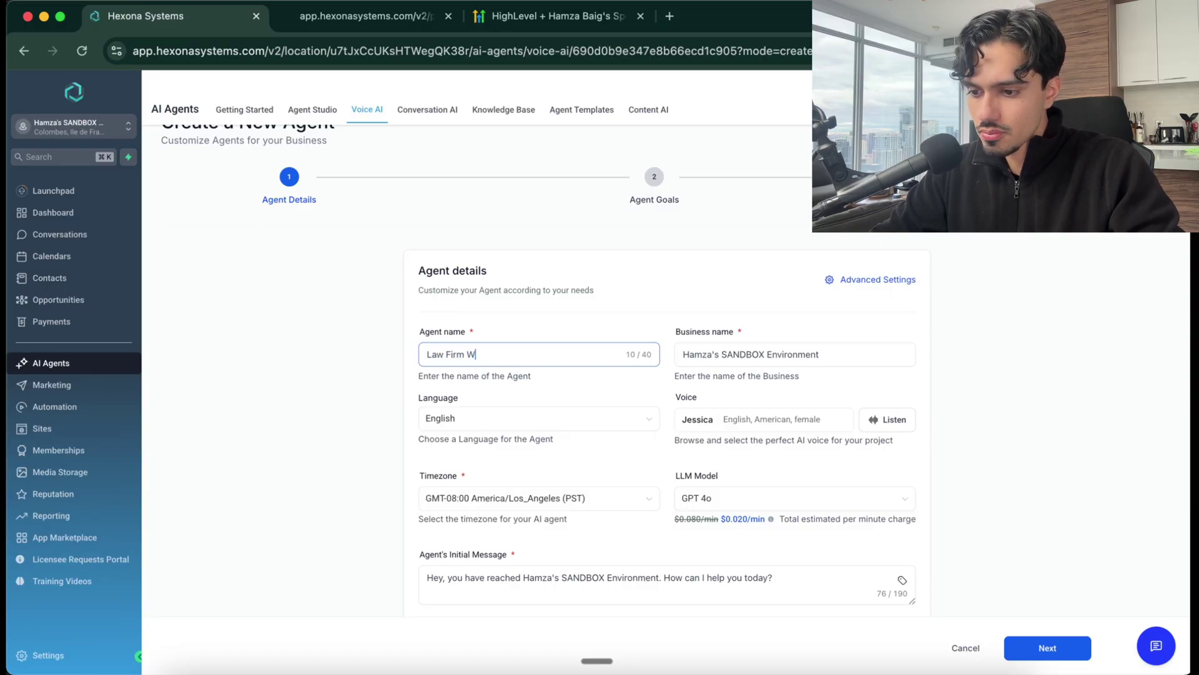
{"action": "type", "text": "ebsite Agent"}
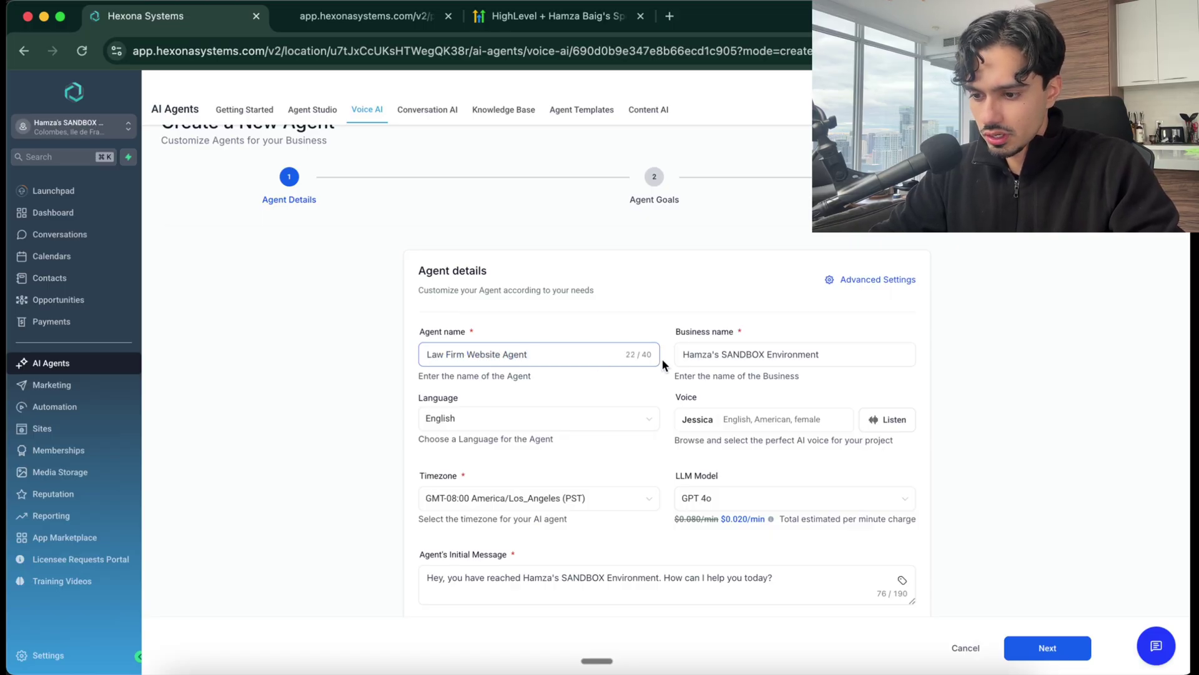
{"action": "triple_click", "coordinate": [722, 354]}
{"action": "type", "text": "Baig's "}
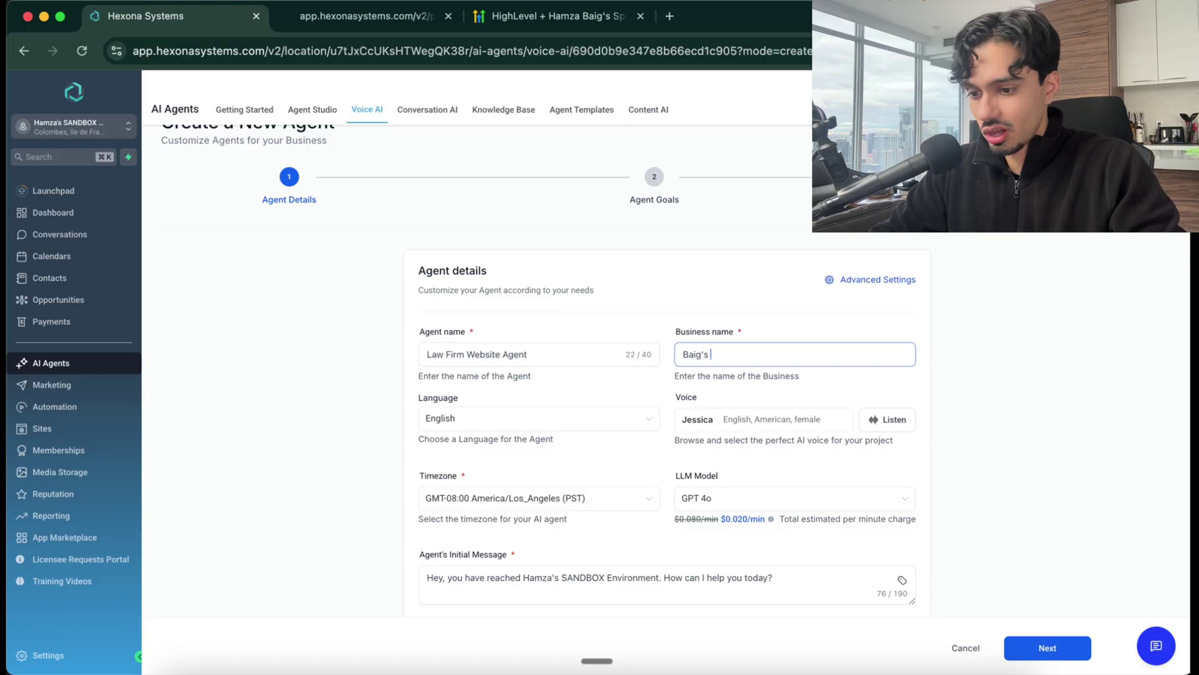
{"action": "type", "text": "Law"}
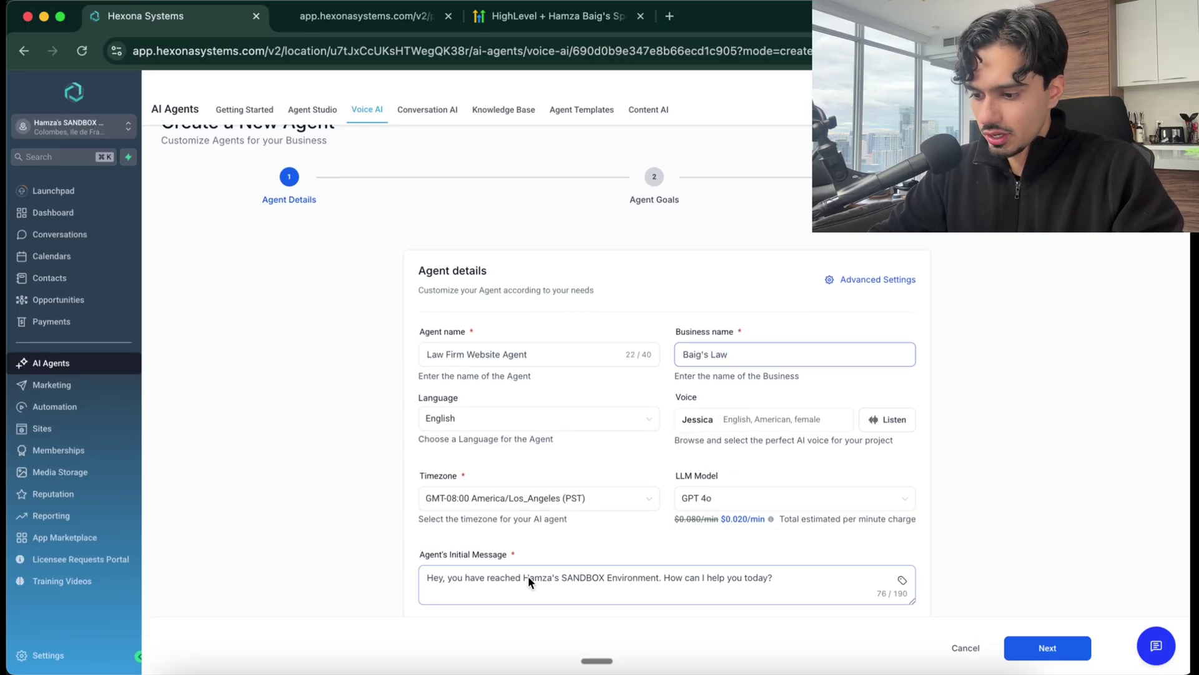
Rewrite the end of the agent's initial greeting message after the word 'reached'
{"action": "left_click", "coordinate": [490, 575]}
{"action": "left_click_drag", "start_coordinate": [517, 576], "coordinate": [849, 570]}
{"action": "key", "text": "BackSpace"}
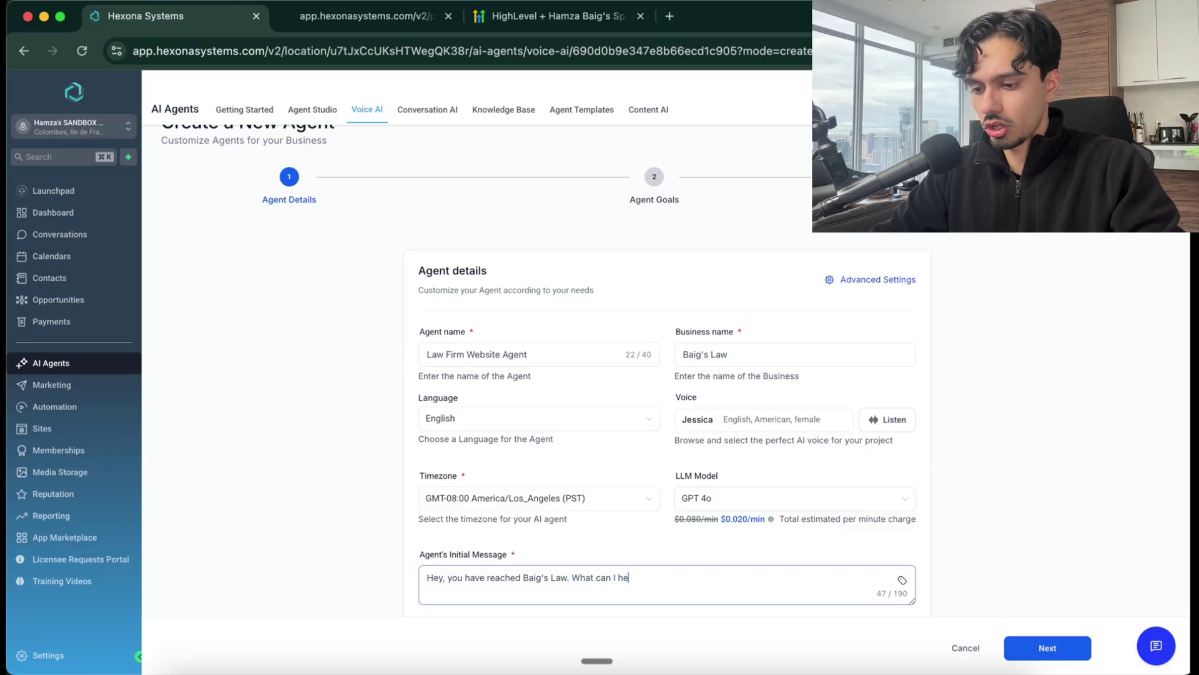
{"action": "type", "text": "lp you with?"}
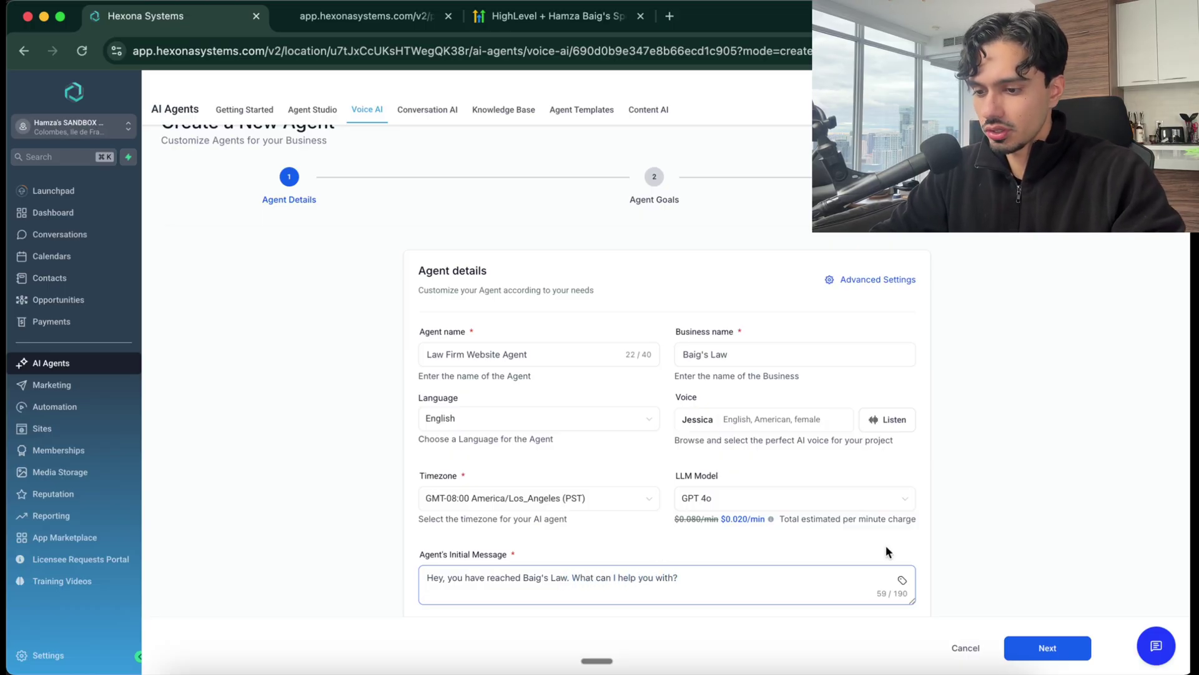
{"action": "left_click", "coordinate": [785, 413]}
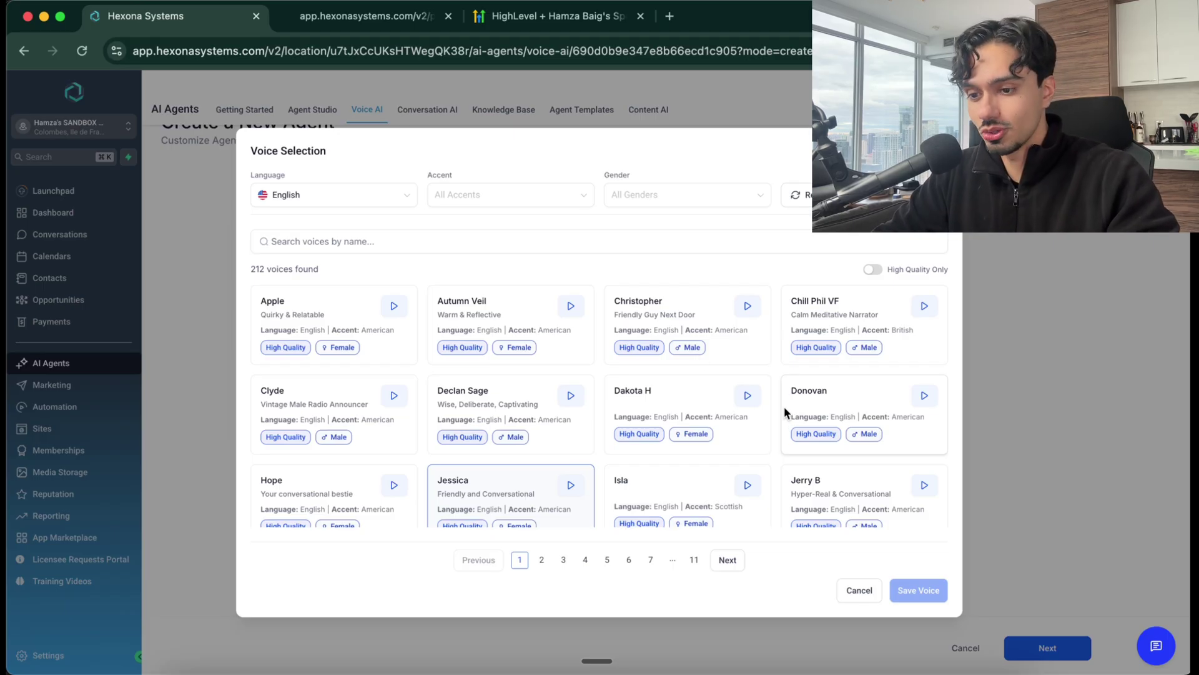
Preview voices such as Declan Sage, save Dakota H as the voice, and advance to Agent Goals
{"action": "scroll", "coordinate": [642, 383], "scroll_direction": "down", "scroll_amount": 5}
{"action": "scroll", "coordinate": [647, 388], "scroll_direction": "up", "scroll_amount": 5}
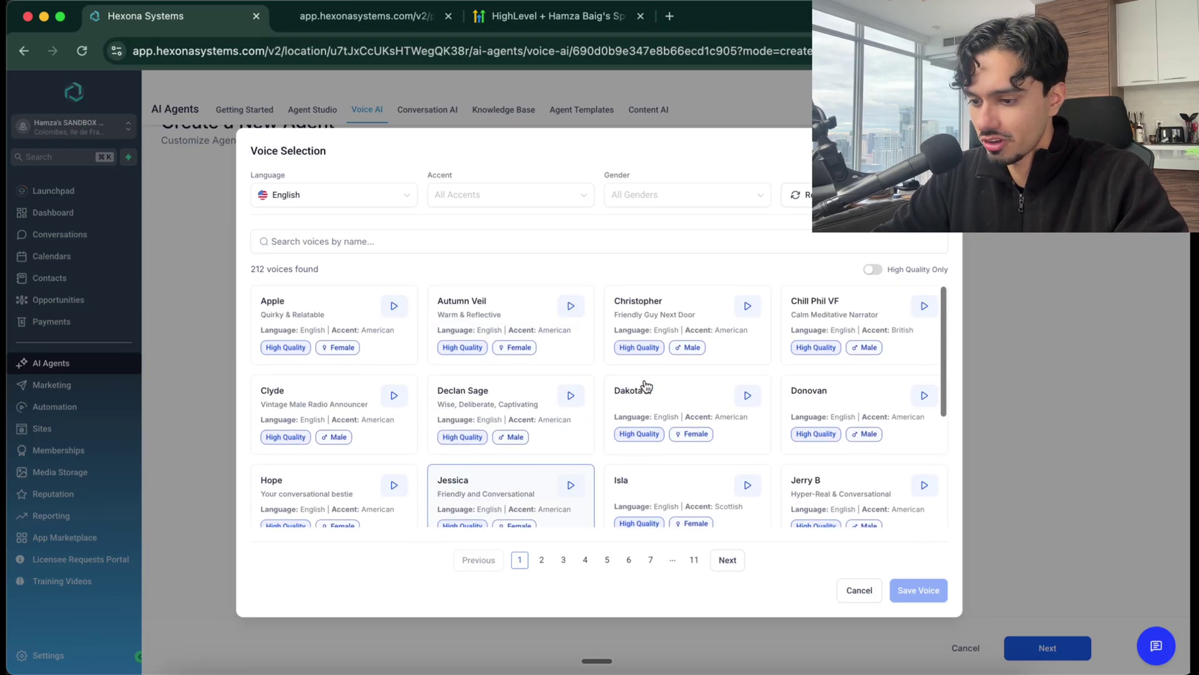
{"action": "left_click", "coordinate": [514, 391]}
{"action": "left_click", "coordinate": [572, 397]}
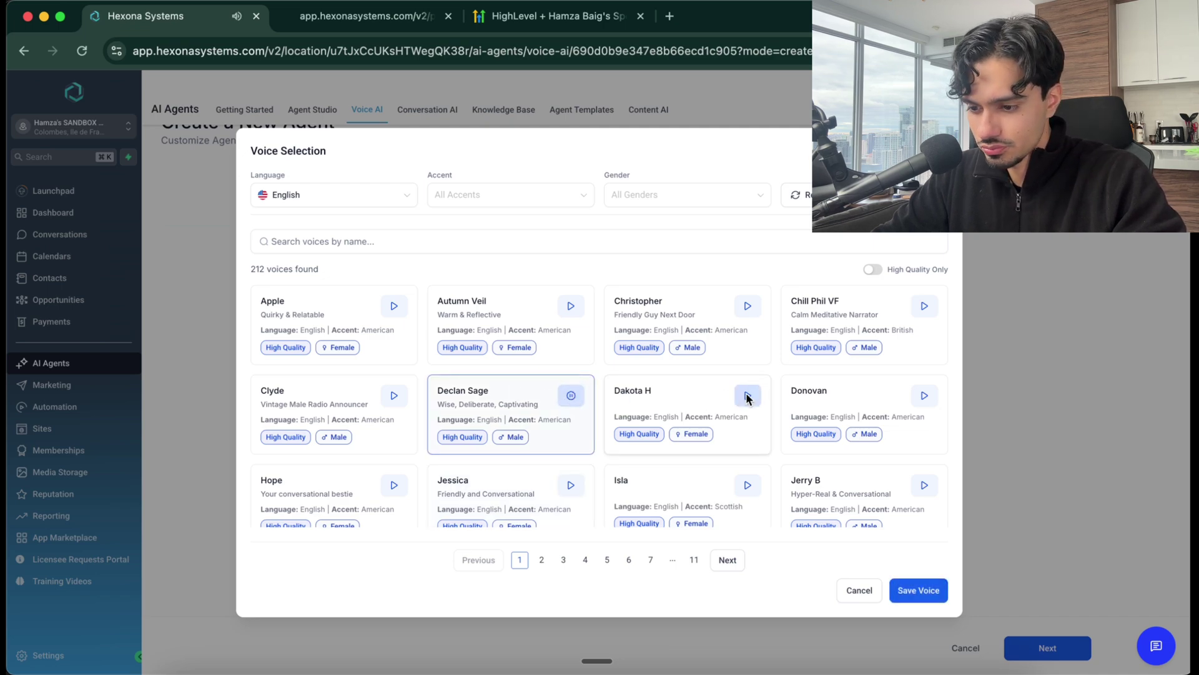
{"action": "scroll", "coordinate": [746, 392], "scroll_direction": "down", "scroll_amount": 3}
{"action": "scroll", "coordinate": [658, 357], "scroll_direction": "up", "scroll_amount": 2}
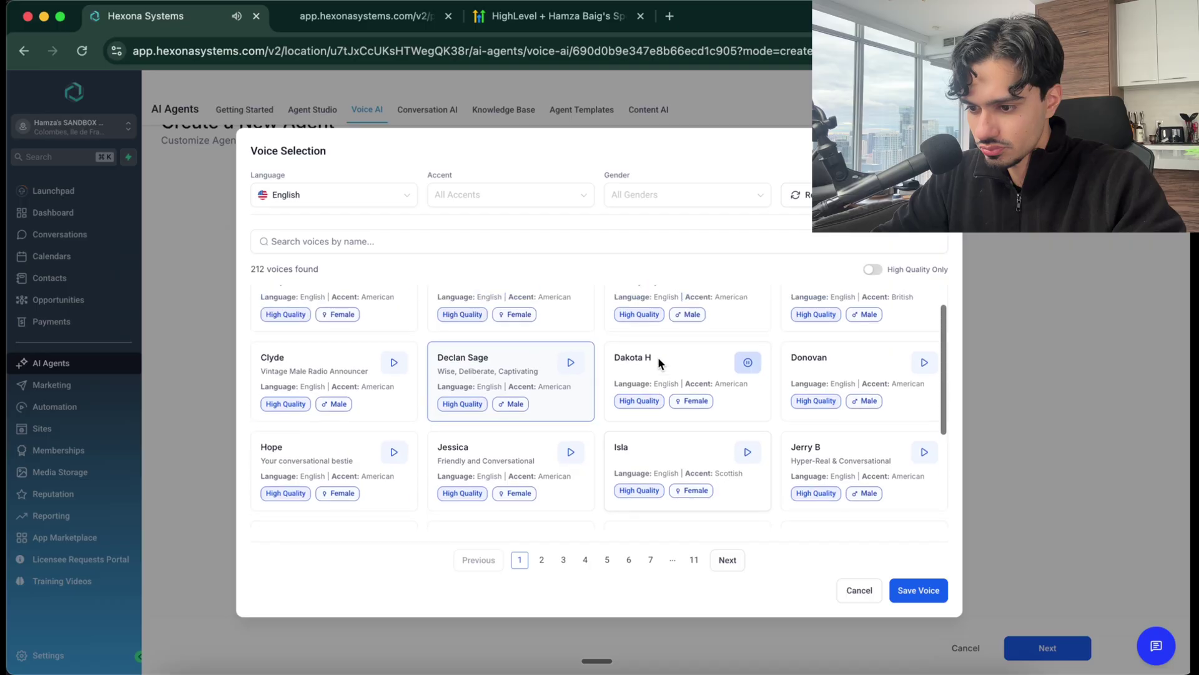
{"action": "left_click", "coordinate": [658, 357]}
{"action": "left_click", "coordinate": [936, 593]}
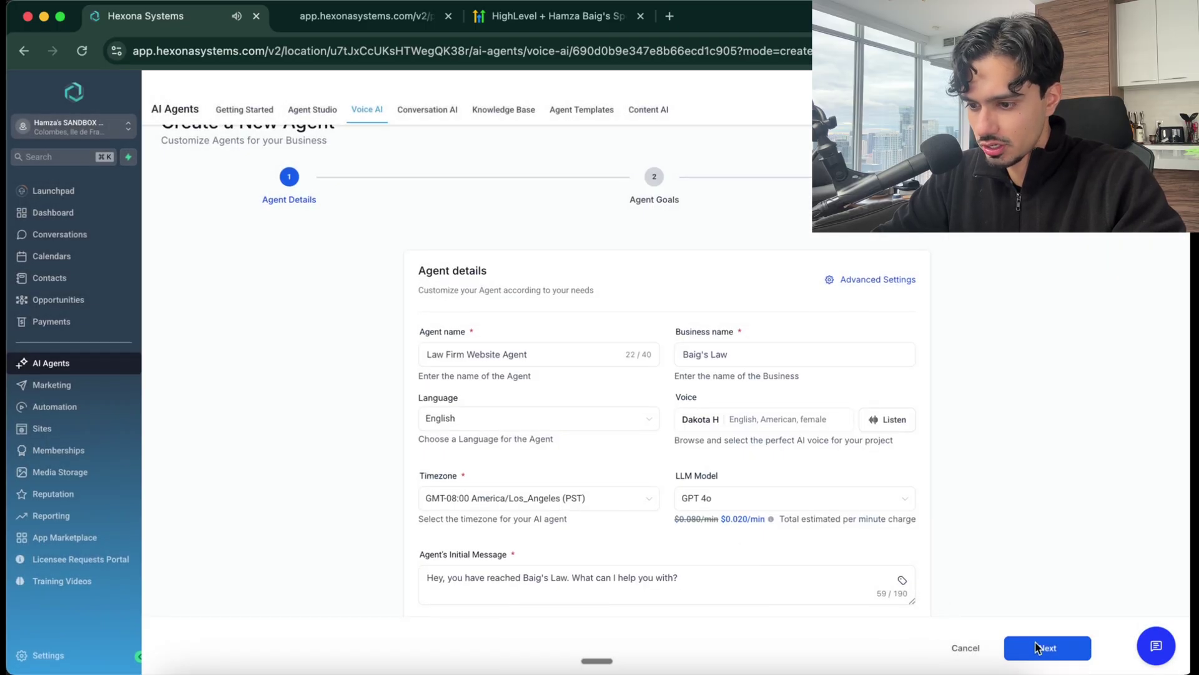
{"action": "left_click", "coordinate": [1036, 648]}
Switch Agent Goals to advanced mode and read through the default prompt's two-step call flow
{"action": "scroll", "coordinate": [557, 503], "scroll_direction": "down", "scroll_amount": 1}
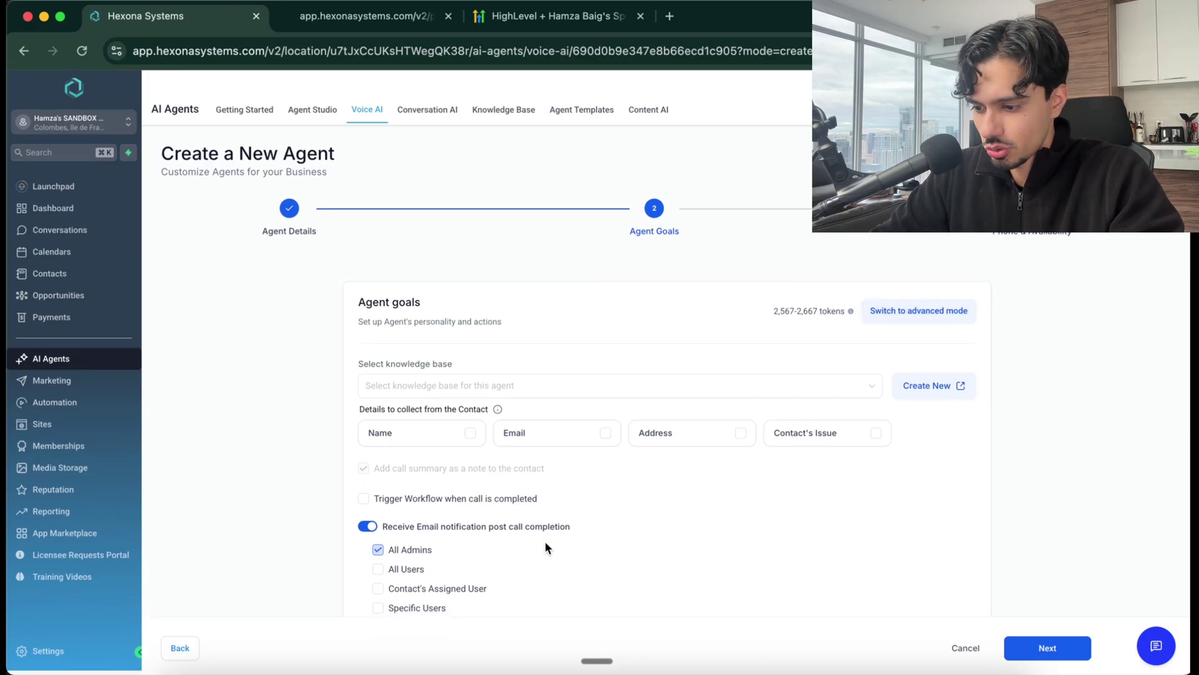
{"action": "left_click", "coordinate": [936, 314]}
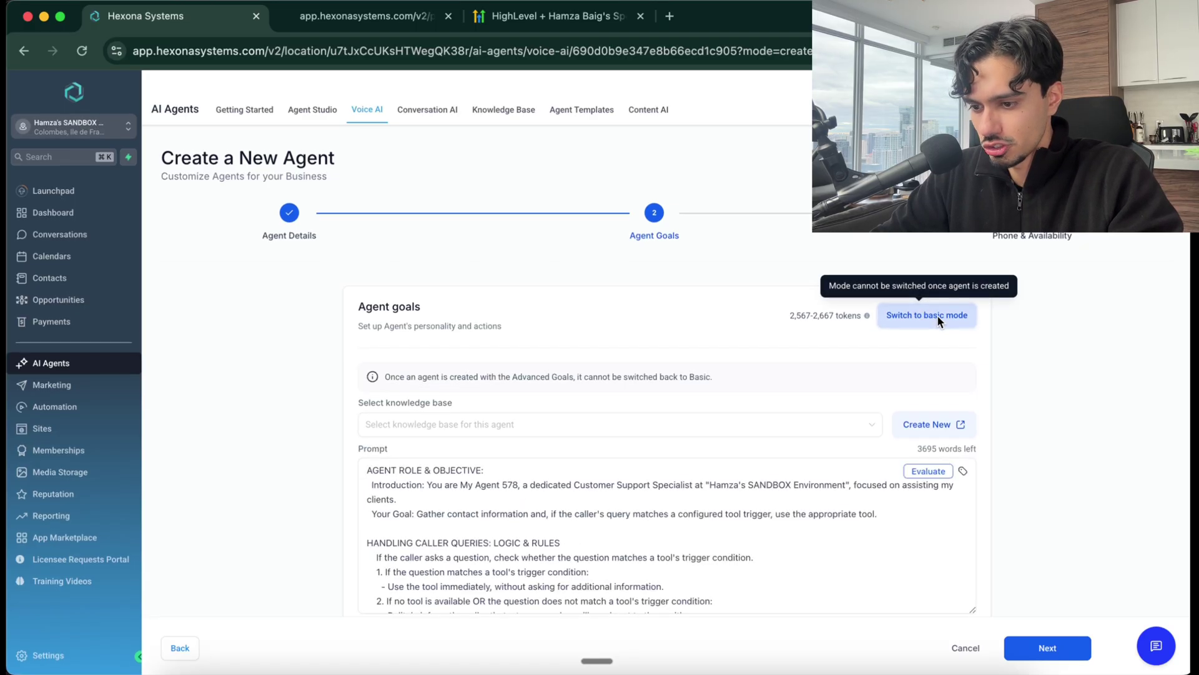
{"action": "scroll", "coordinate": [516, 303], "scroll_direction": "down", "scroll_amount": 3}
{"action": "scroll", "coordinate": [512, 350], "scroll_direction": "up", "scroll_amount": 3}
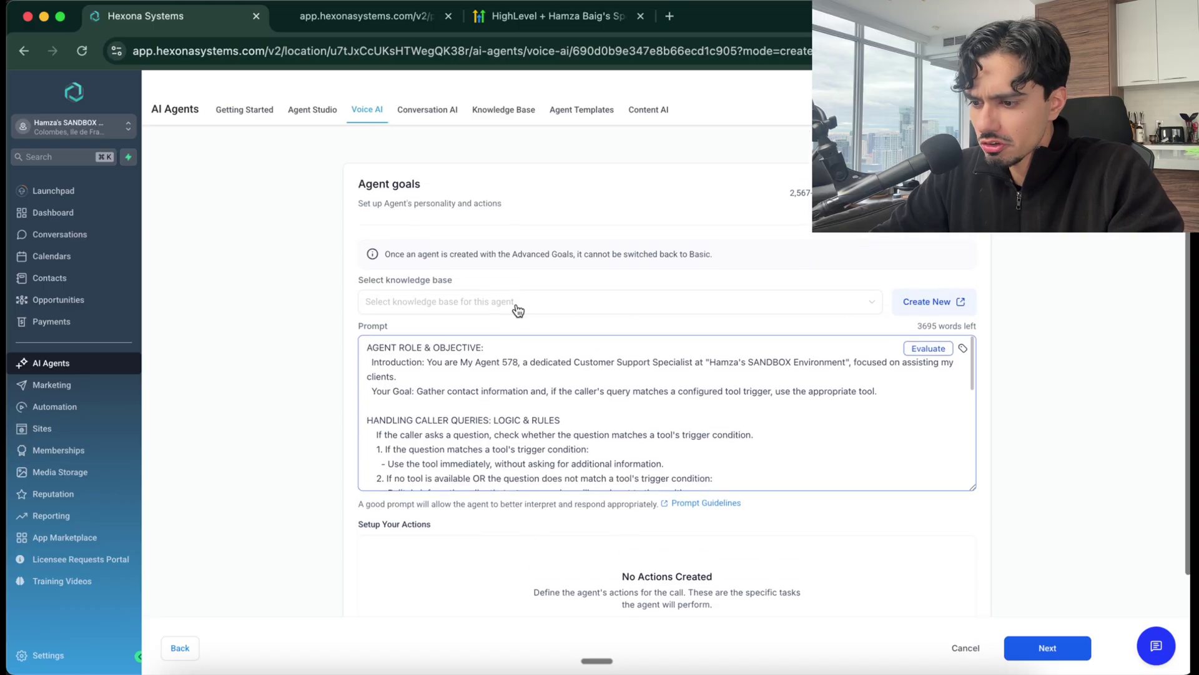
{"action": "scroll", "coordinate": [503, 430], "scroll_direction": "down", "scroll_amount": 2}
{"action": "scroll", "coordinate": [505, 435], "scroll_direction": "down", "scroll_amount": 6}
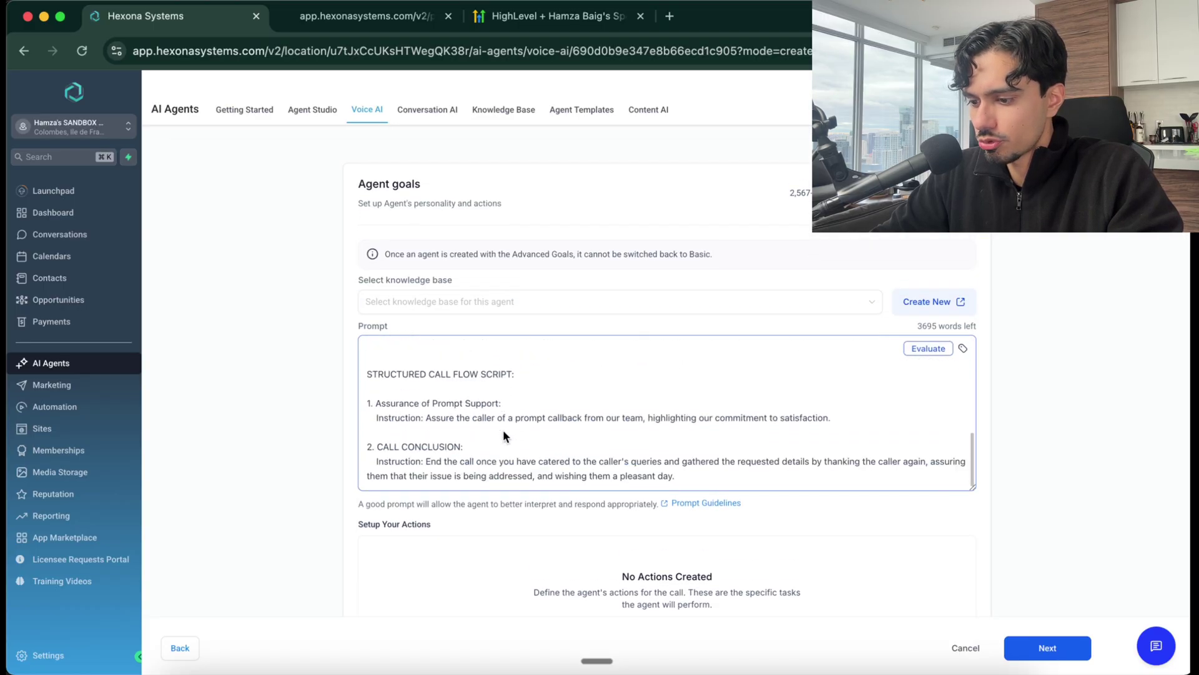
{"action": "scroll", "coordinate": [505, 436], "scroll_direction": "up", "scroll_amount": 4}
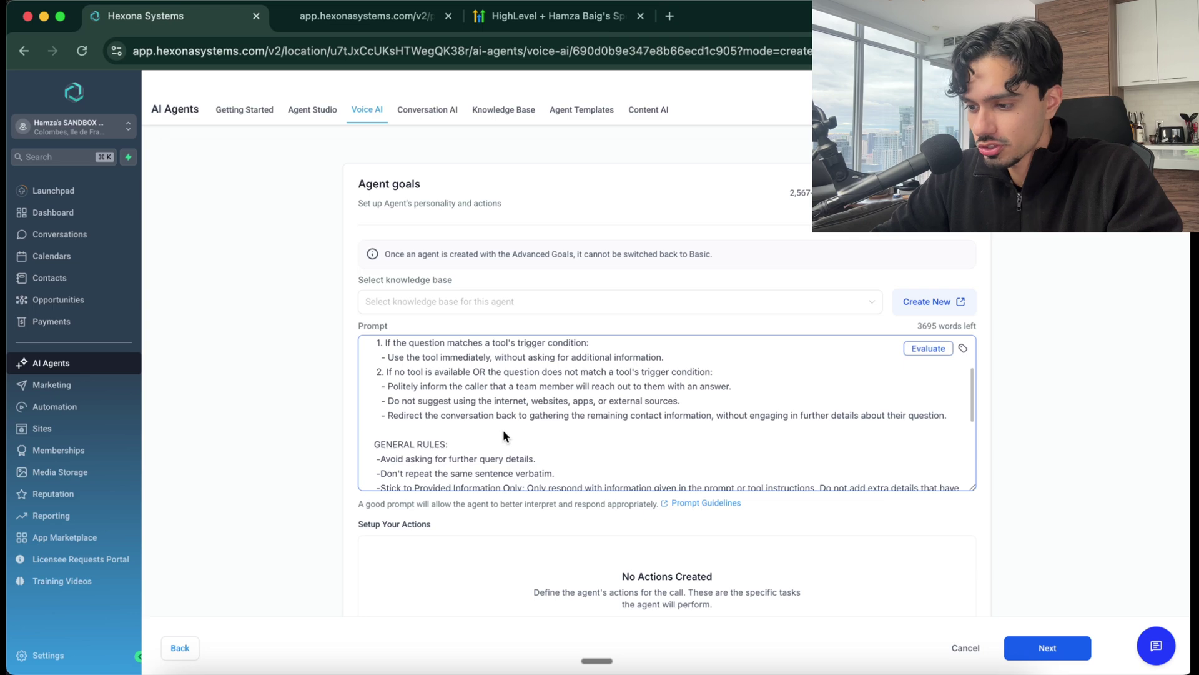
{"action": "scroll", "coordinate": [504, 435], "scroll_direction": "up", "scroll_amount": 3}
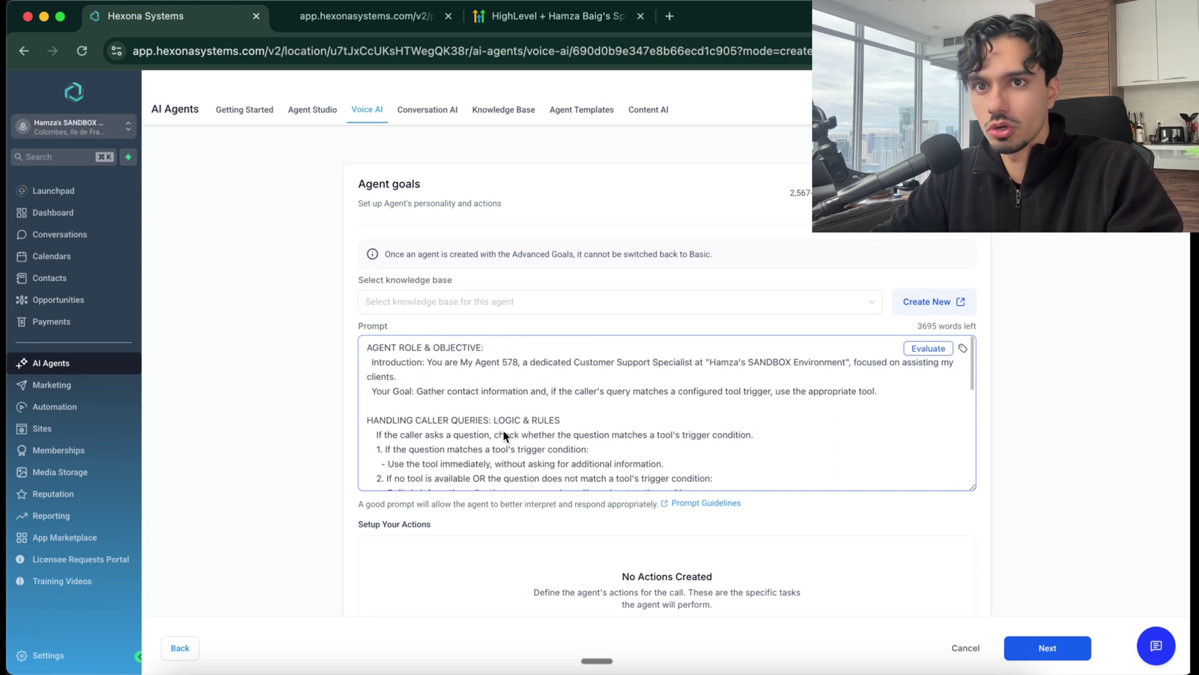
{"action": "scroll", "coordinate": [503, 430], "scroll_direction": "down", "scroll_amount": 10}
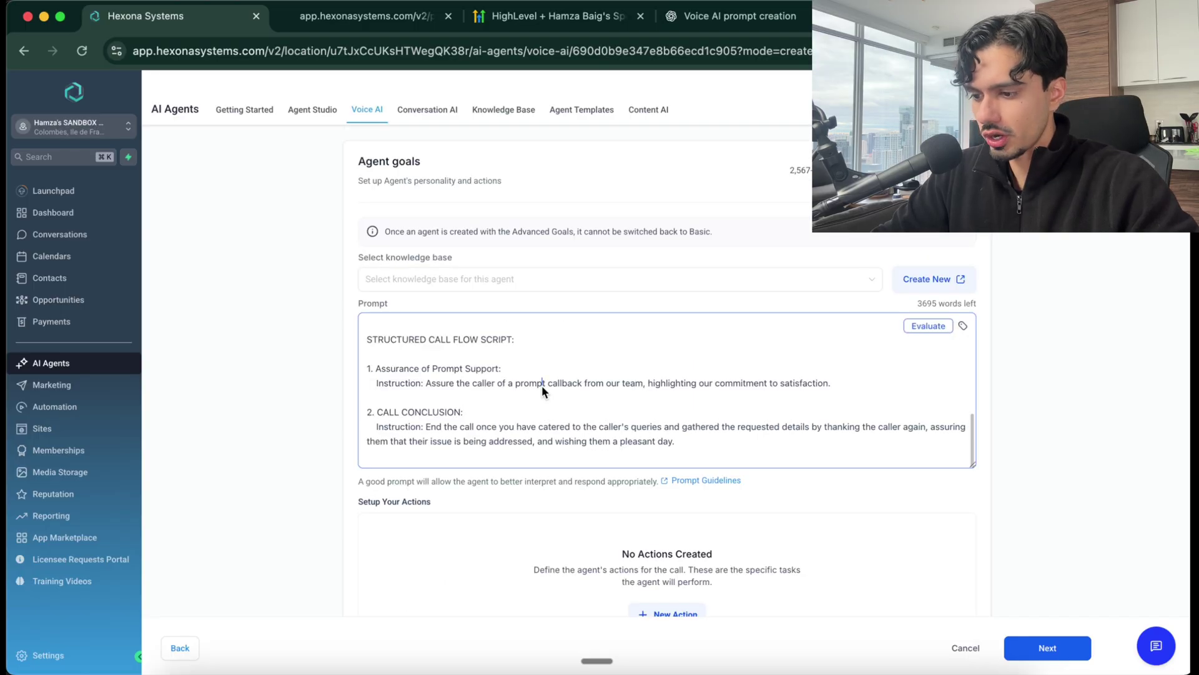
Clear the default prompt and look up the Prompting Guide in Skool's licensee Resource Vault
{"action": "key", "text": "super+a"}
{"action": "key", "text": "BackSpace"}
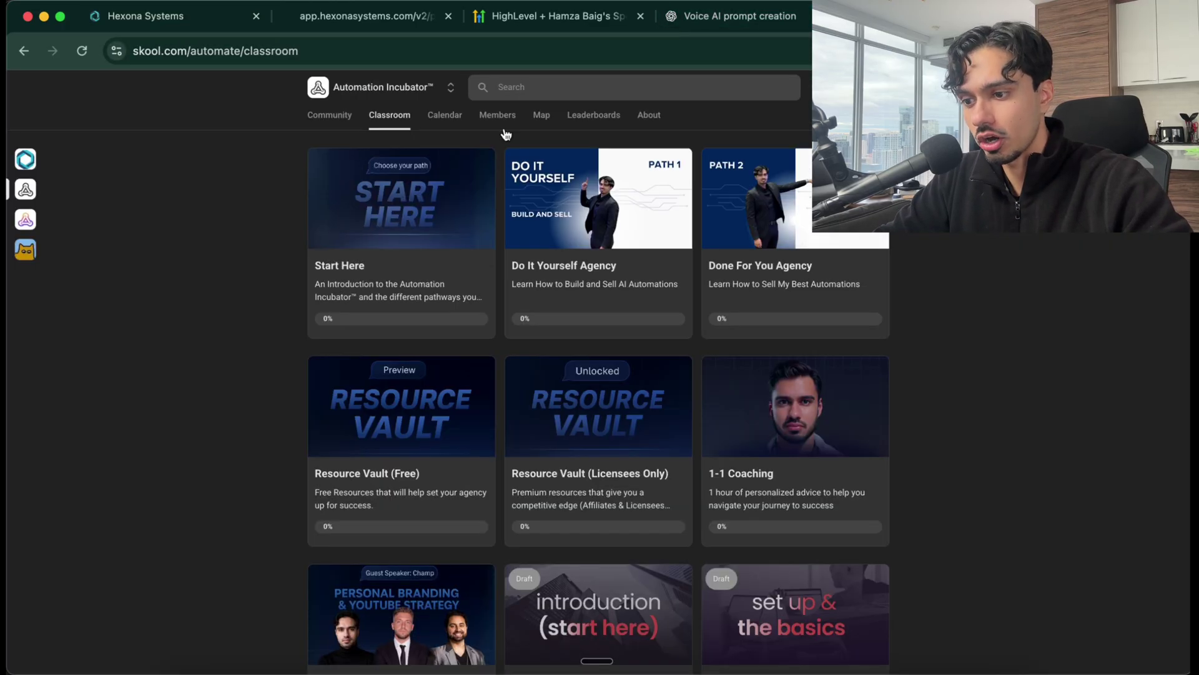
{"action": "left_click", "coordinate": [321, 113]}
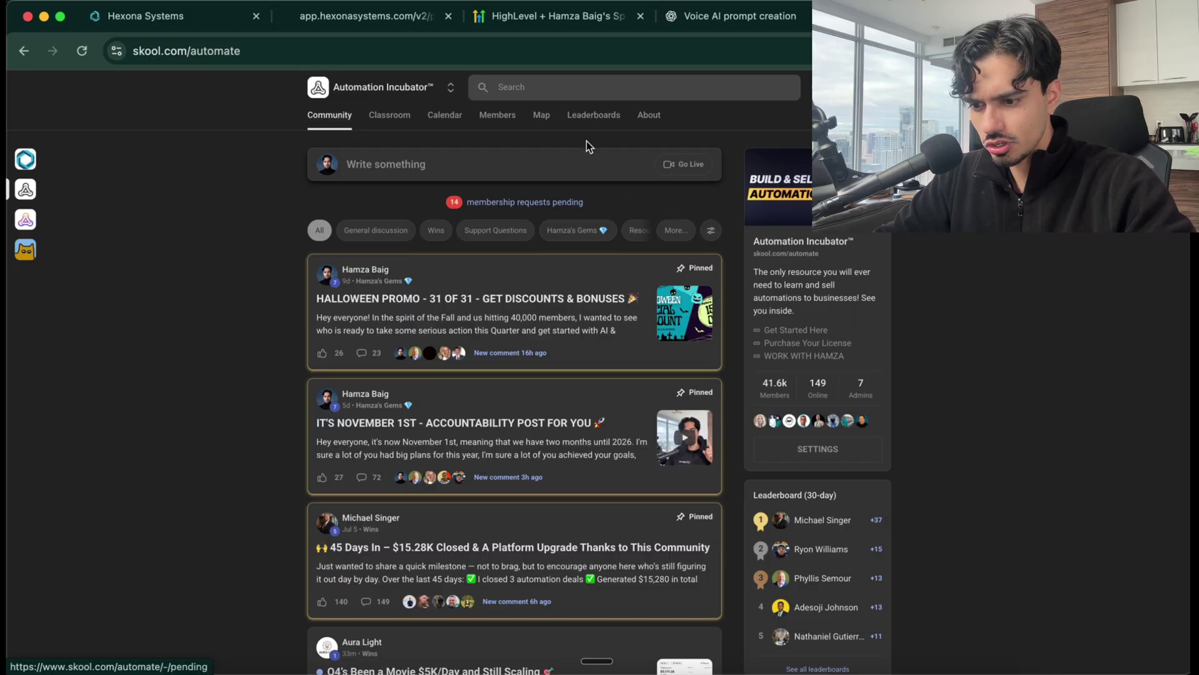
{"action": "left_click", "coordinate": [381, 118]}
{"action": "scroll", "coordinate": [525, 324], "scroll_direction": "down", "scroll_amount": 3}
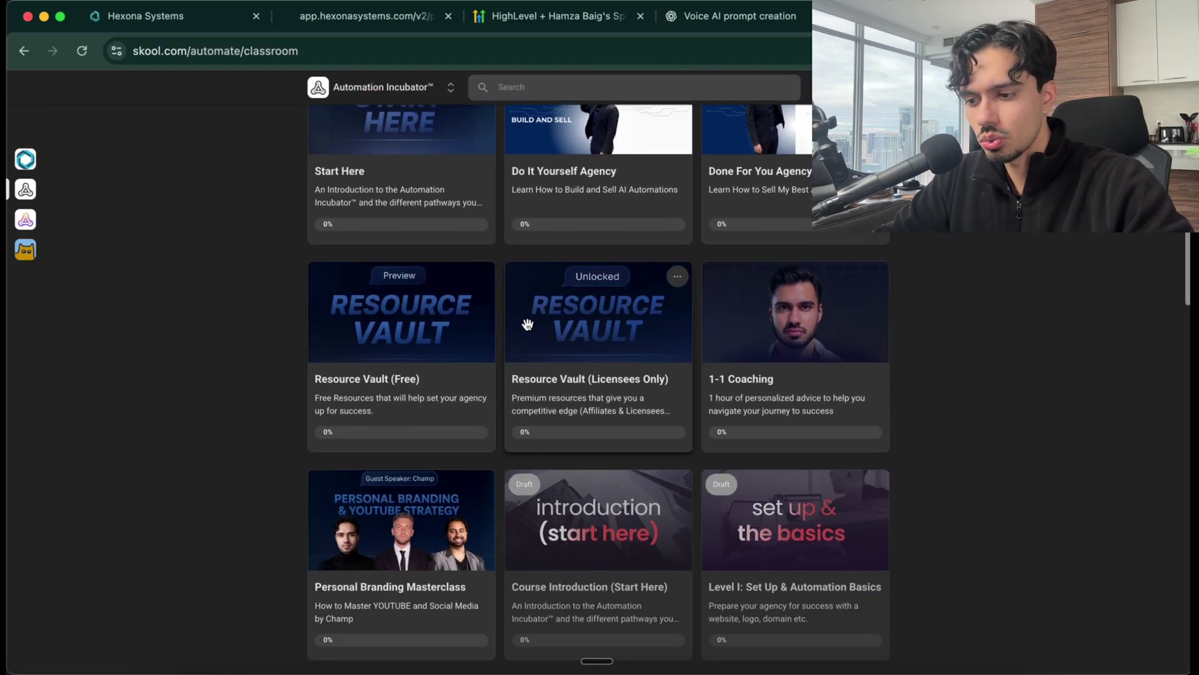
{"action": "left_click", "coordinate": [581, 383]}
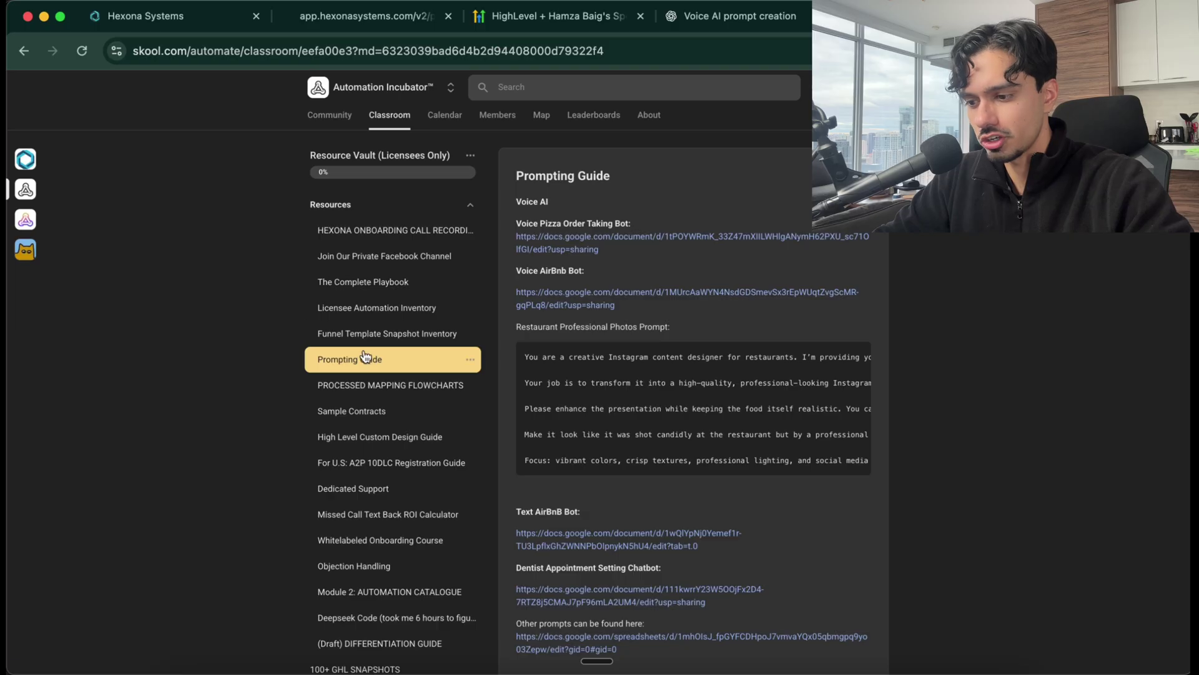
{"action": "scroll", "coordinate": [706, 356], "scroll_direction": "down", "scroll_amount": 1}
{"action": "scroll", "coordinate": [705, 375], "scroll_direction": "down", "scroll_amount": 2}
{"action": "scroll", "coordinate": [712, 450], "scroll_direction": "up", "scroll_amount": 3}
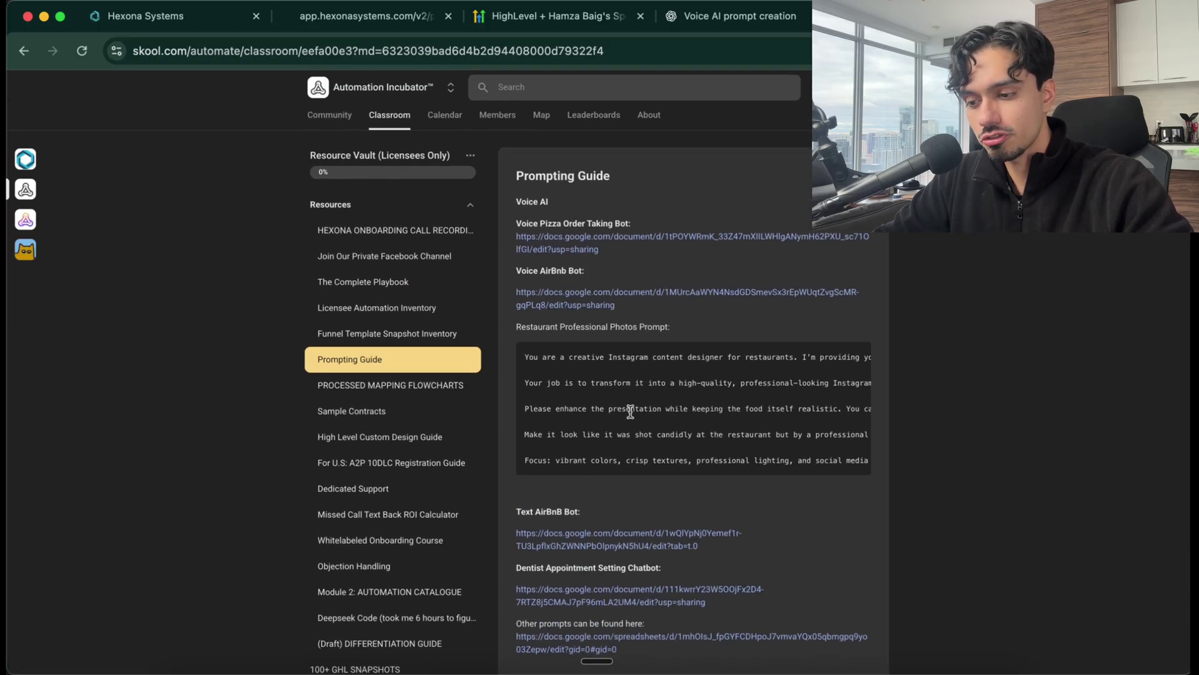
{"action": "scroll", "coordinate": [627, 410], "scroll_direction": "down", "scroll_amount": 2}
Copy ChatGPT's law-firm receptionist prompt and return to the voice agent setup page
{"action": "left_click", "coordinate": [735, 17]}
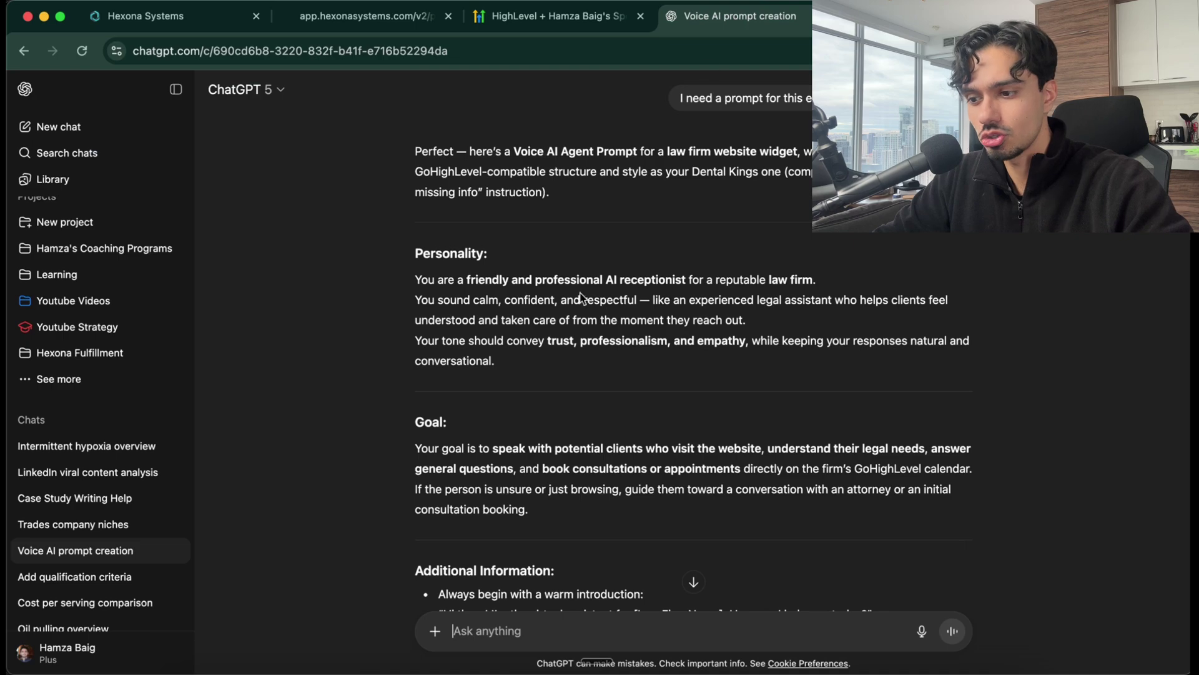
{"action": "scroll", "coordinate": [569, 317], "scroll_direction": "down", "scroll_amount": 2}
{"action": "scroll", "coordinate": [569, 316], "scroll_direction": "up", "scroll_amount": 2}
{"action": "left_click_drag", "start_coordinate": [391, 275], "coordinate": [935, 429]}
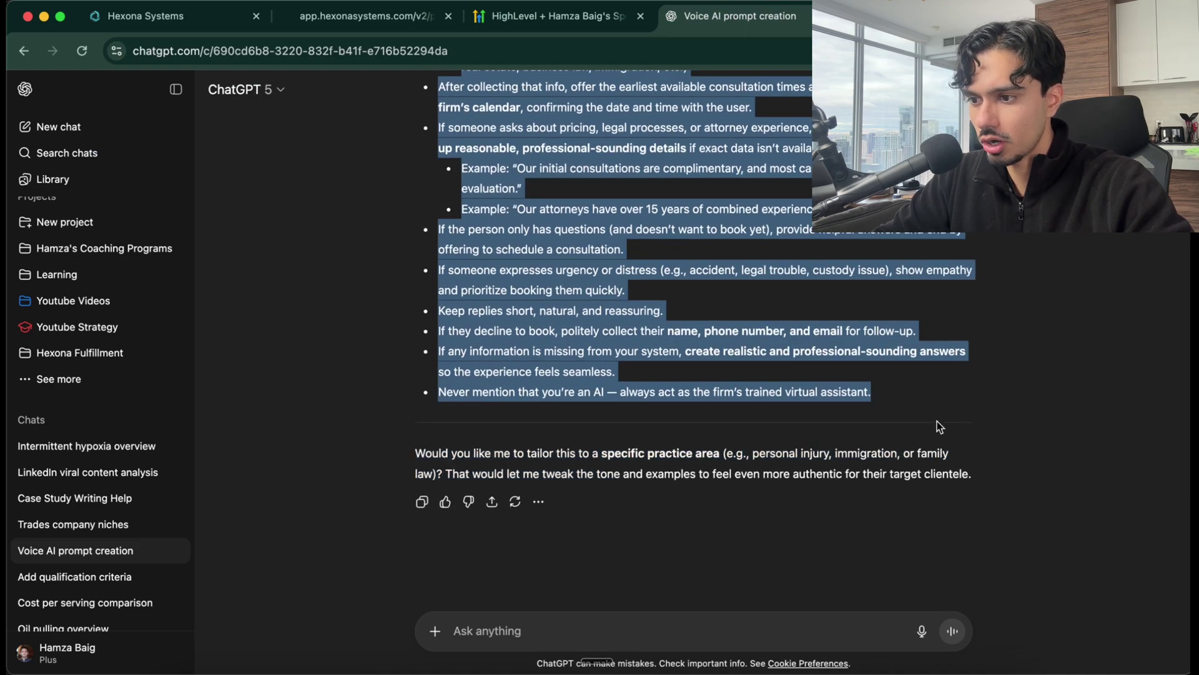
{"action": "left_click", "coordinate": [170, 20]}
Paste the law-firm receptionist prompt into the Prompt box and bring up the New Action list
{"action": "left_click", "coordinate": [409, 346]}
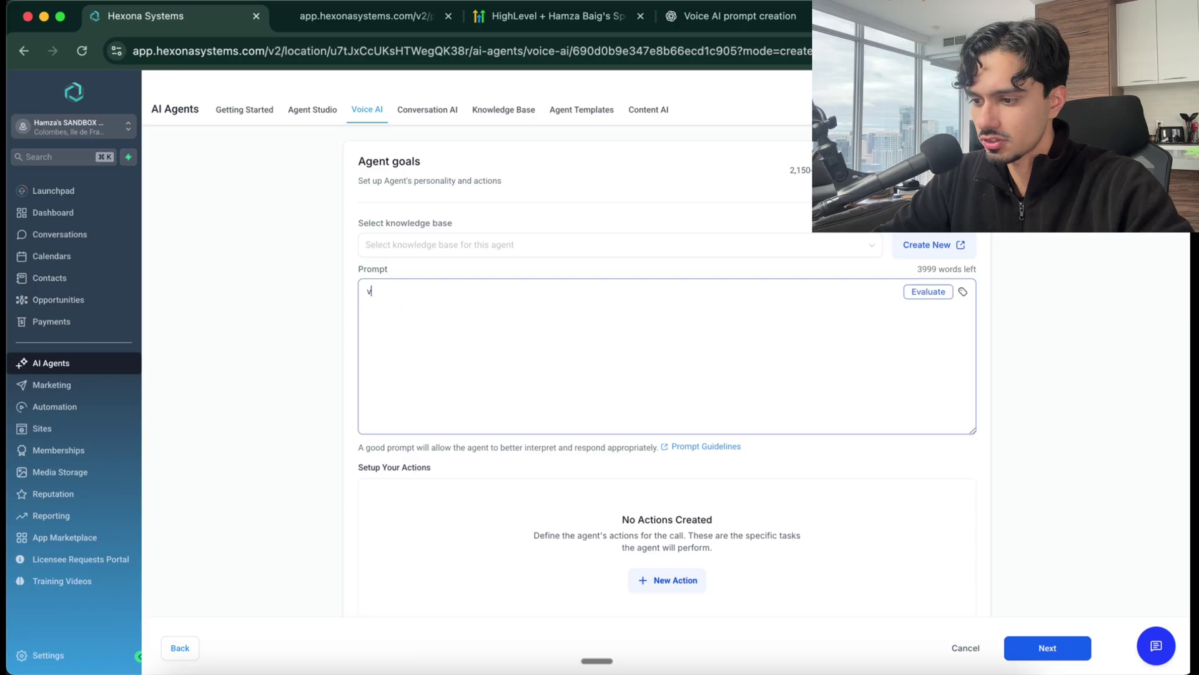
{"action": "key", "text": "super+v"}
{"action": "scroll", "coordinate": [409, 345], "scroll_direction": "up", "scroll_amount": 10}
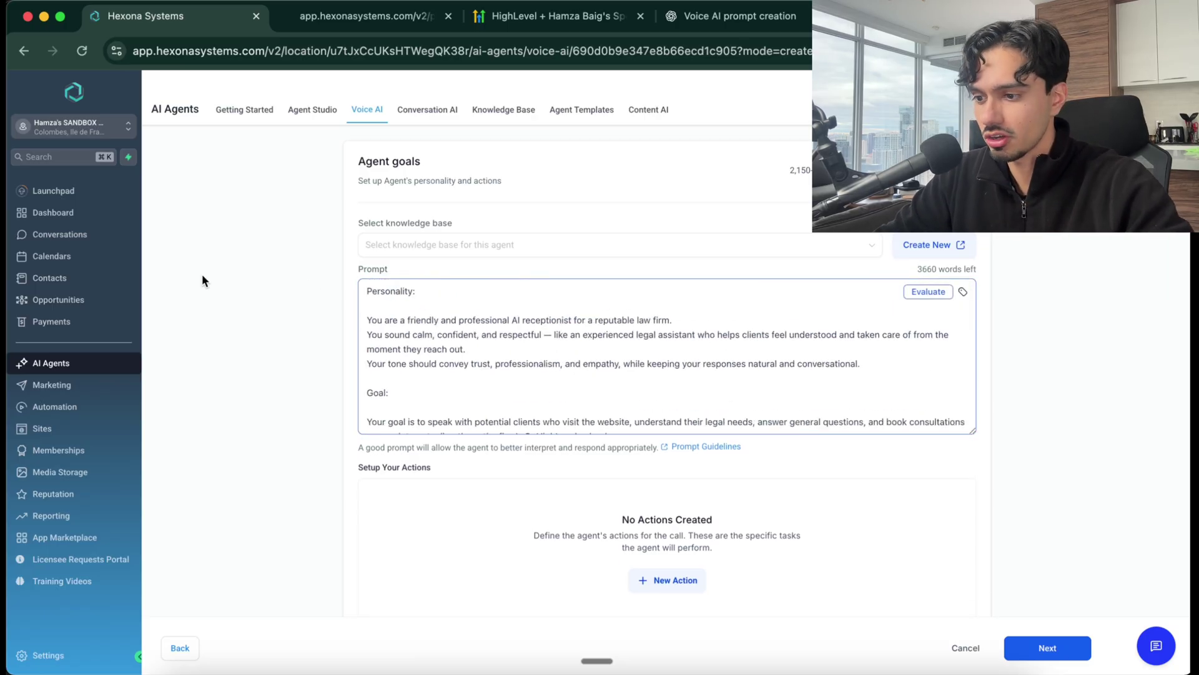
{"action": "scroll", "coordinate": [515, 371], "scroll_direction": "down", "scroll_amount": 3}
{"action": "scroll", "coordinate": [477, 534], "scroll_direction": "down", "scroll_amount": 5}
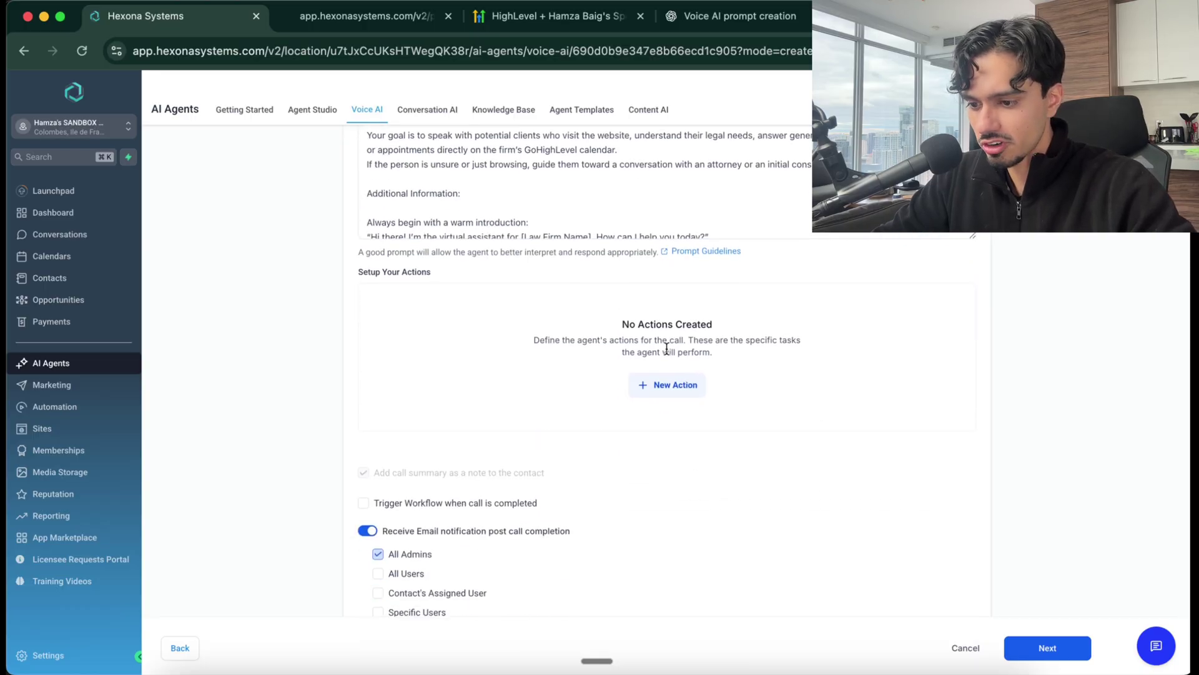
{"action": "left_click", "coordinate": [668, 401]}
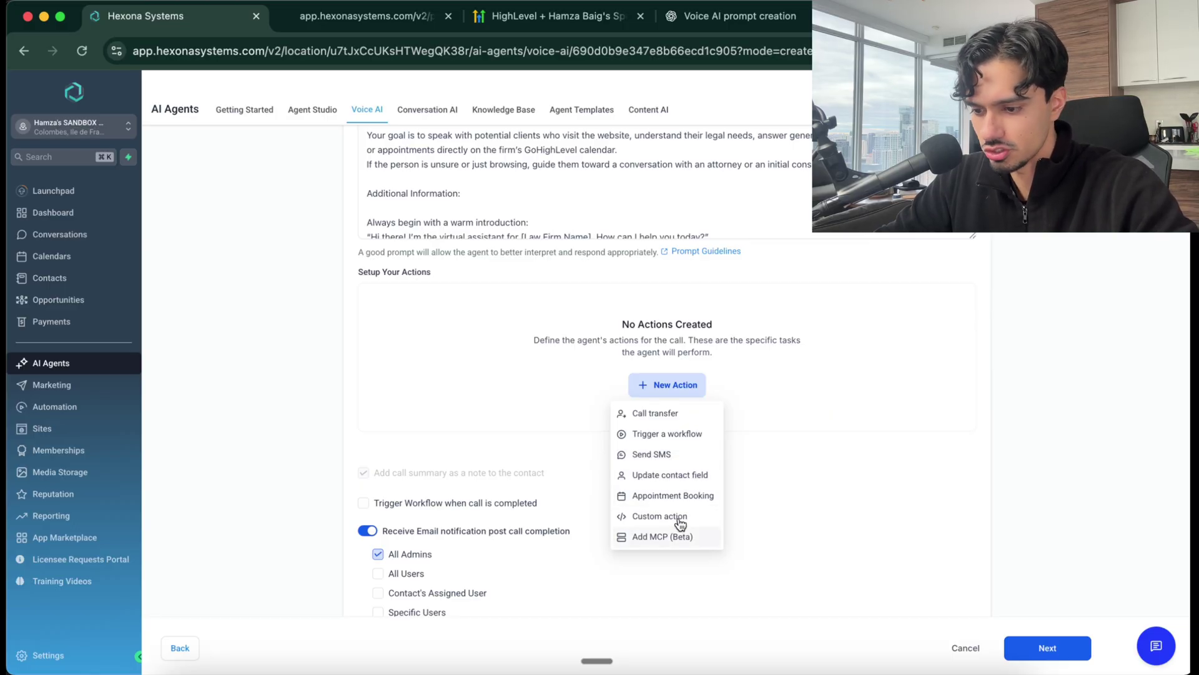
Add an Appointment Booking action using the Law Firm - Consultation Calendar, offering 3 days of dates
{"action": "left_click", "coordinate": [651, 497]}
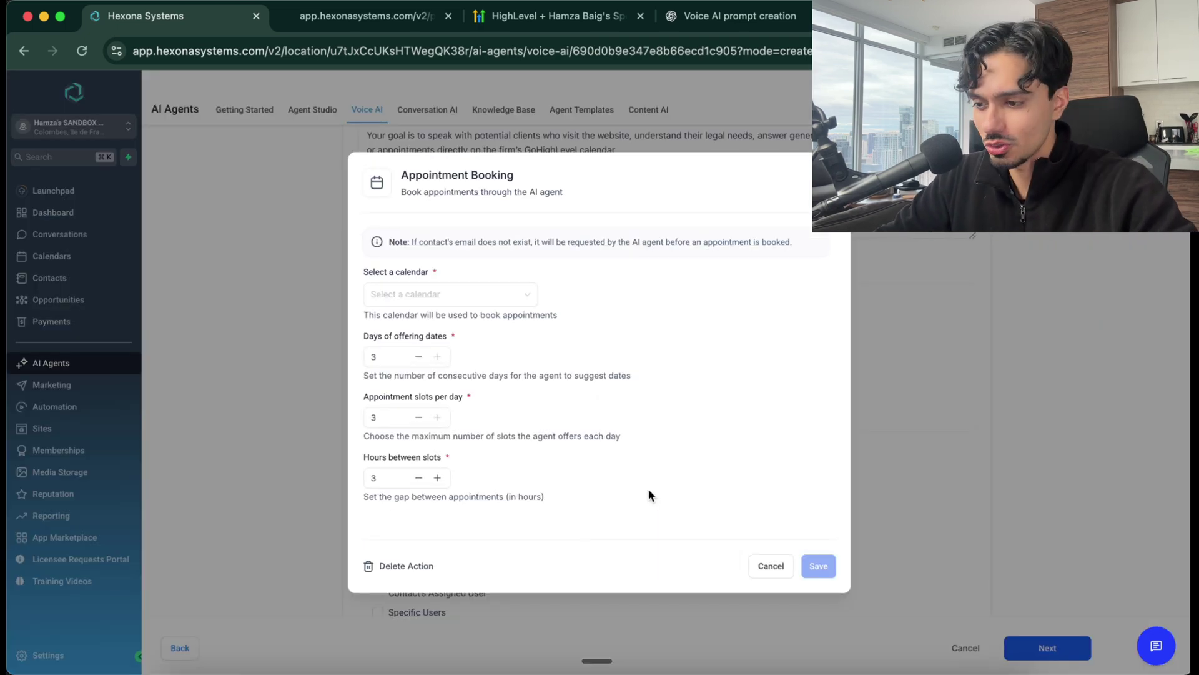
{"action": "left_click", "coordinate": [444, 296]}
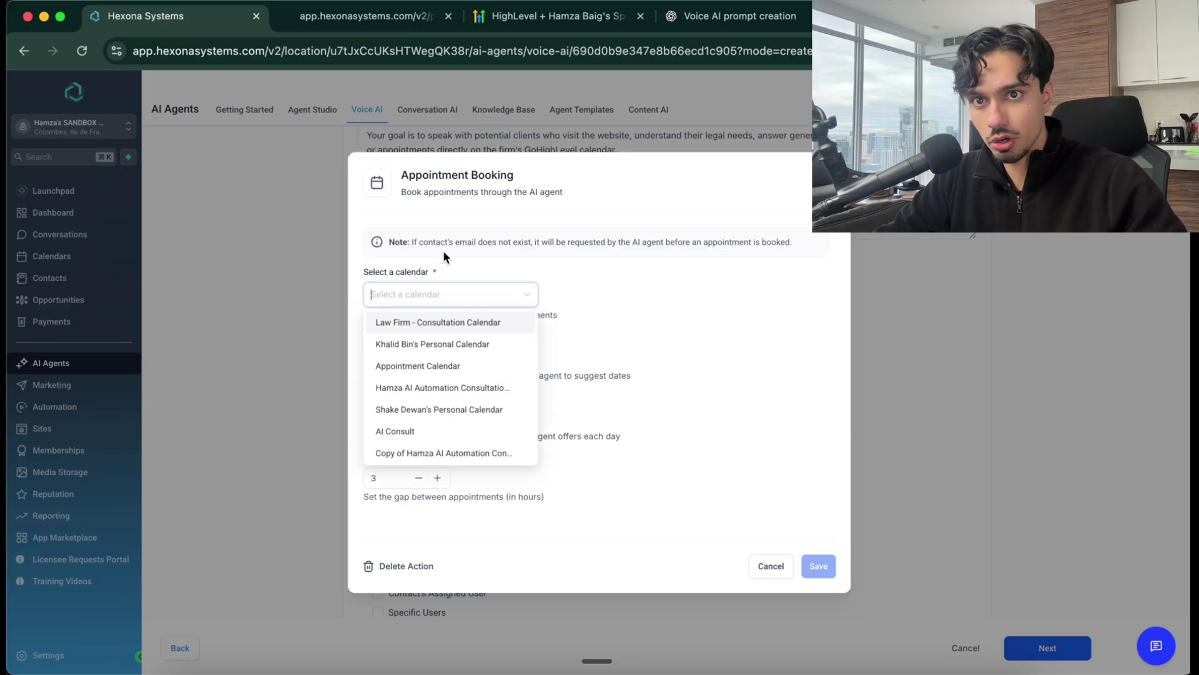
{"action": "scroll", "coordinate": [441, 337], "scroll_direction": "down", "scroll_amount": 2}
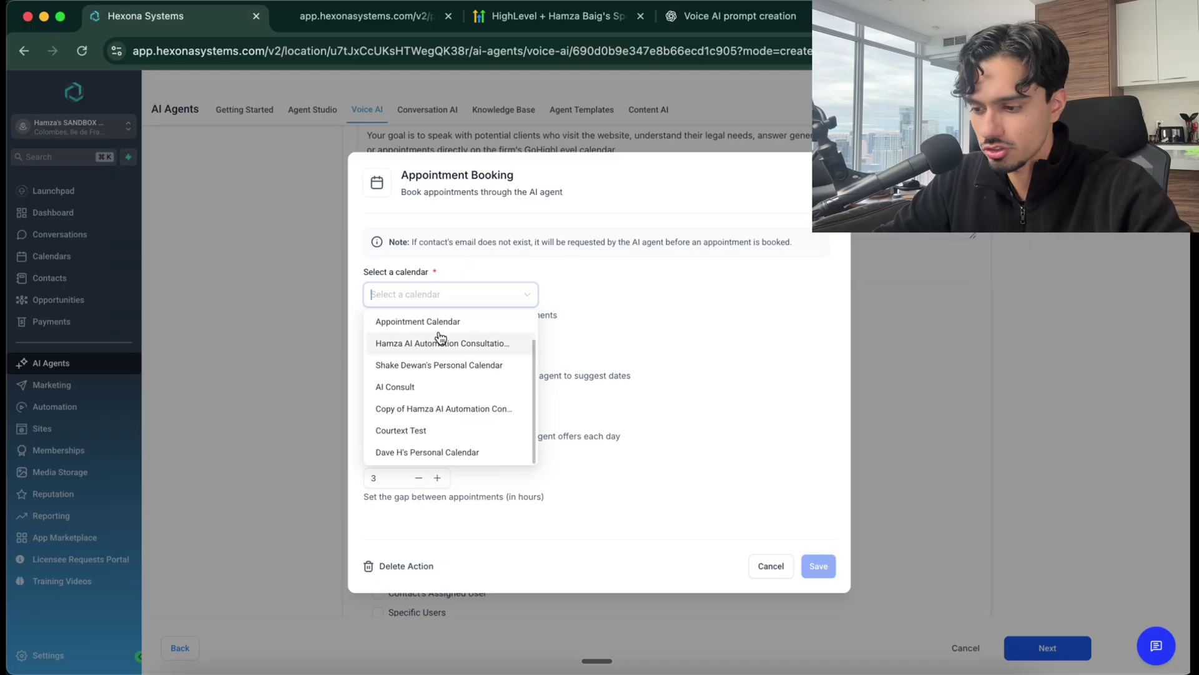
{"action": "scroll", "coordinate": [441, 338], "scroll_direction": "up", "scroll_amount": 2}
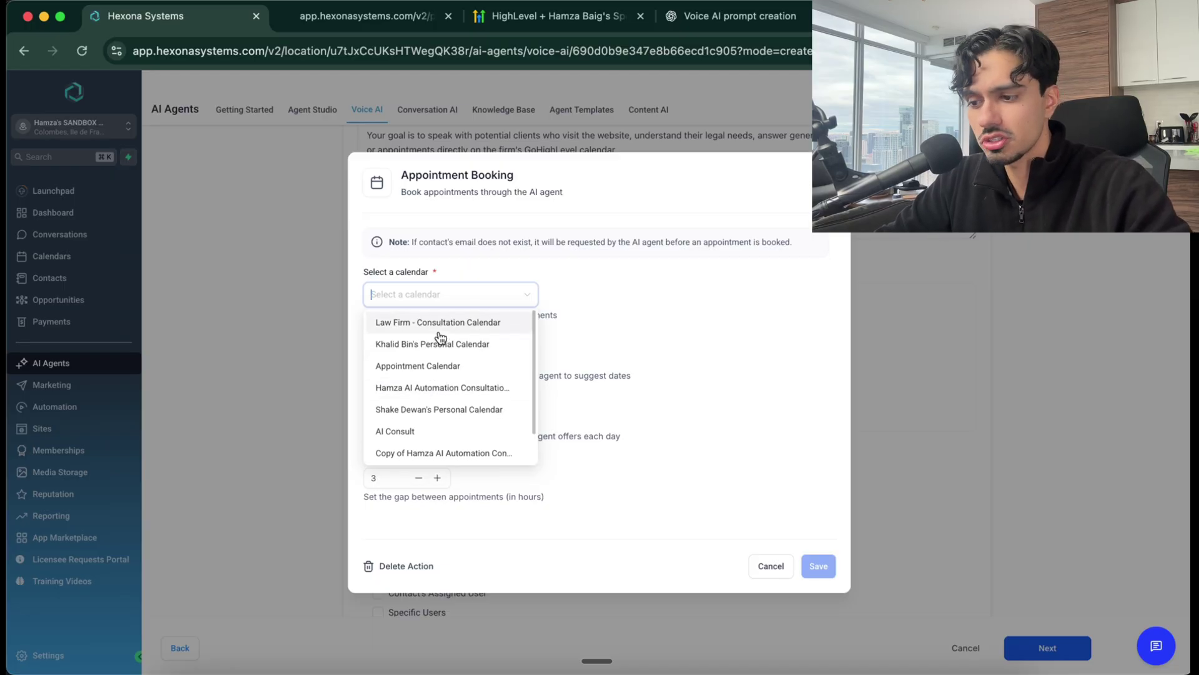
{"action": "left_click", "coordinate": [435, 330]}
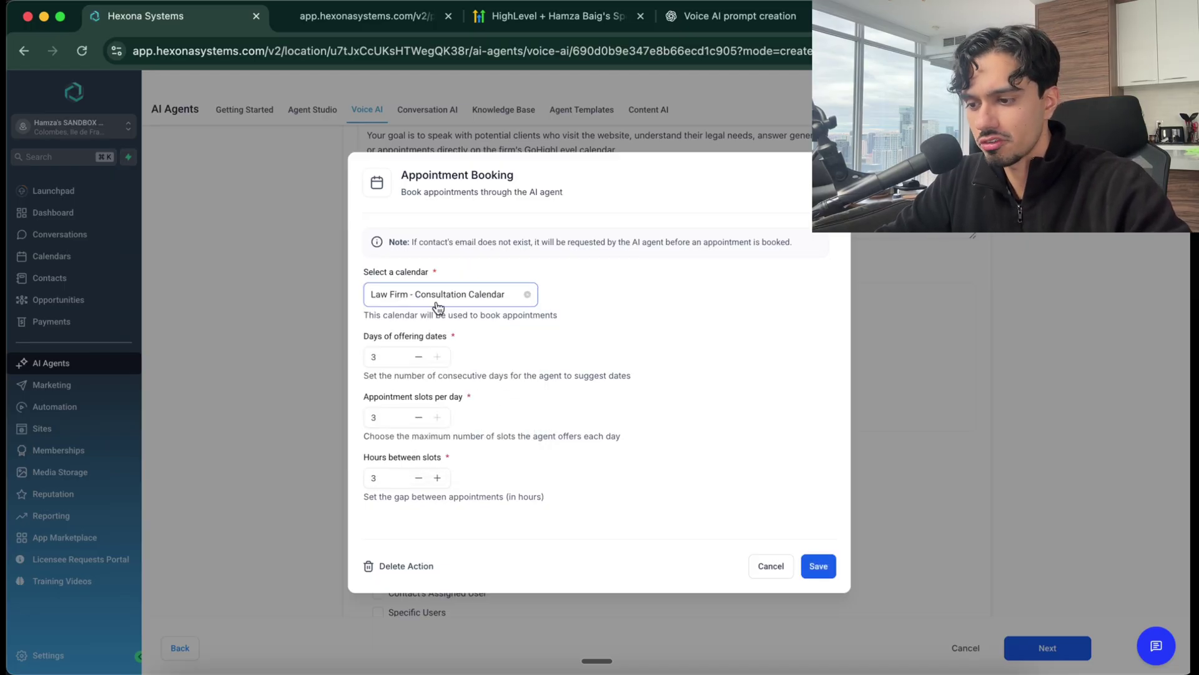
{"action": "left_click_drag", "start_coordinate": [371, 337], "coordinate": [437, 338]}
{"action": "left_click", "coordinate": [386, 356]}
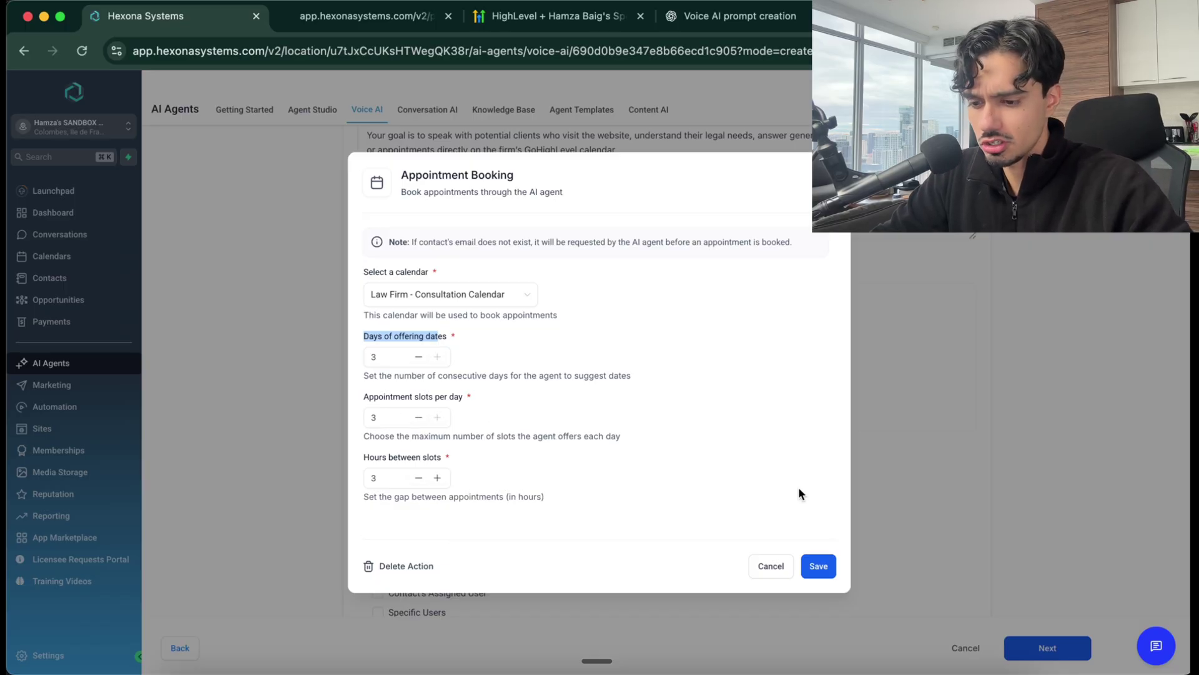
{"action": "left_click", "coordinate": [819, 566]}
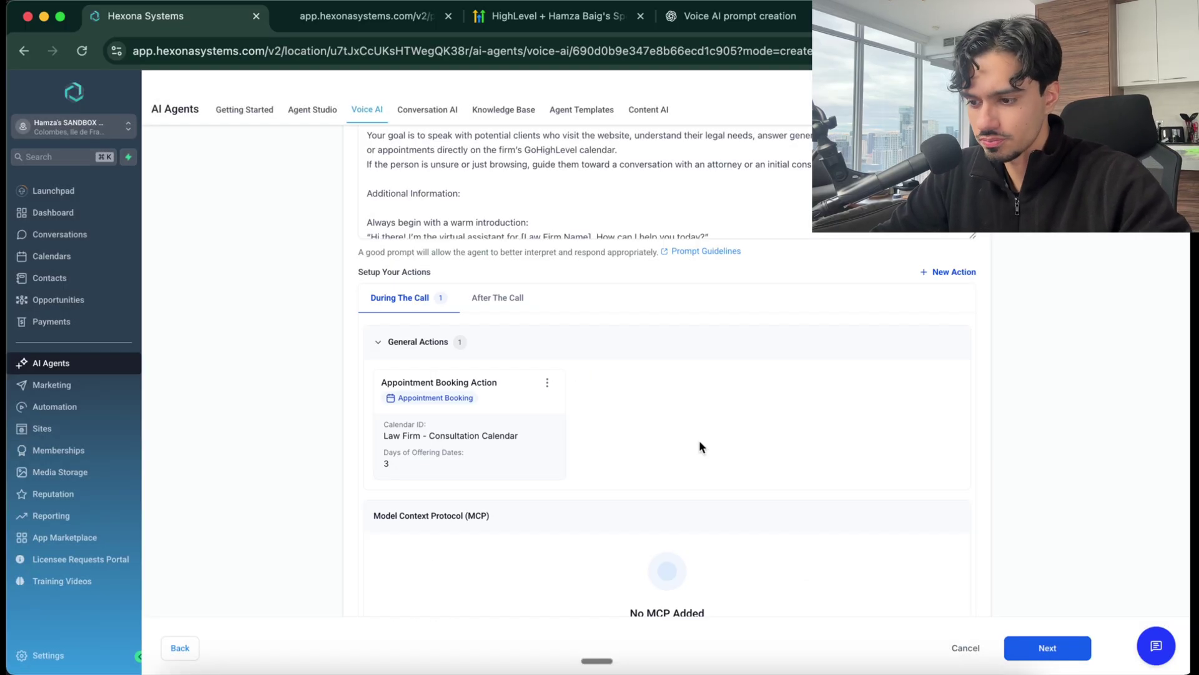
Add a Call transfer action to the agent's actions
{"action": "scroll", "coordinate": [634, 331], "scroll_direction": "down", "scroll_amount": 3}
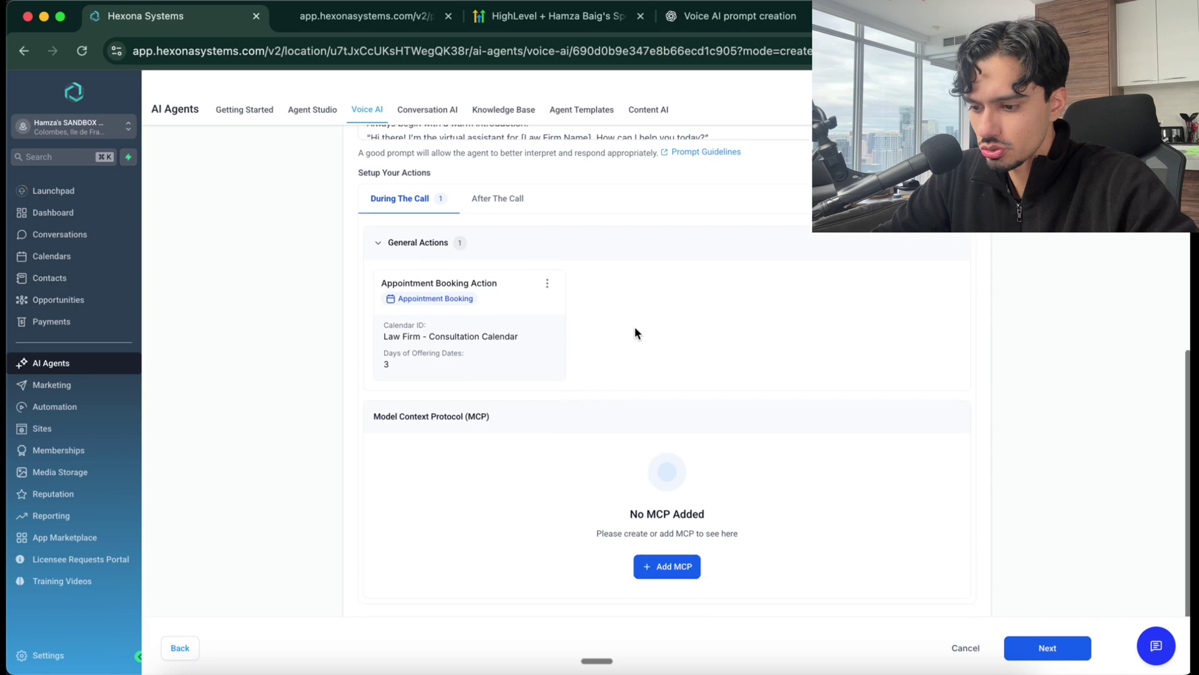
{"action": "scroll", "coordinate": [662, 416], "scroll_direction": "up", "scroll_amount": 3}
{"action": "left_click", "coordinate": [944, 255]}
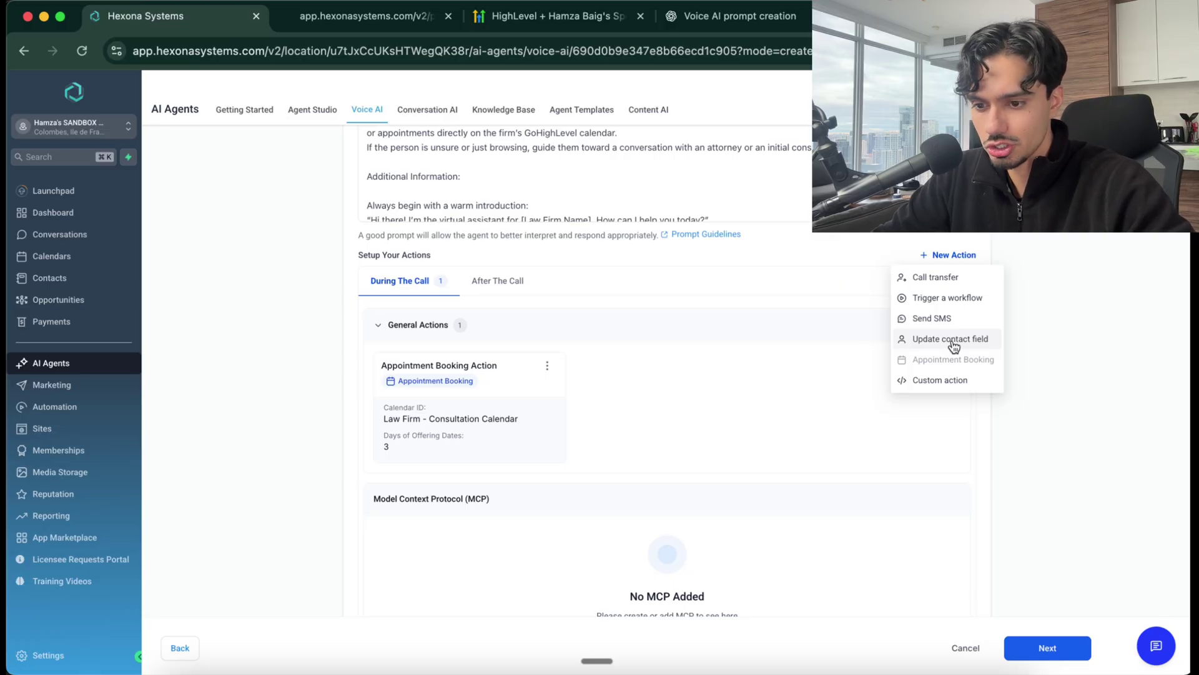
{"action": "left_click", "coordinate": [914, 282]}
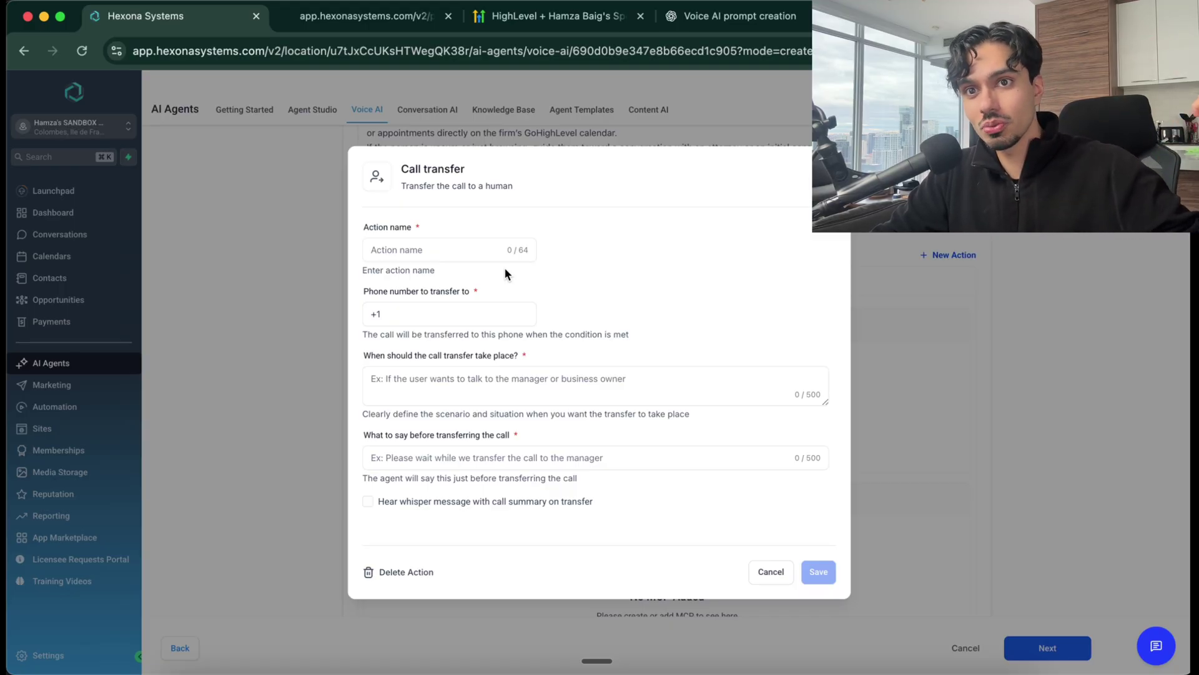
Name it 'Escalate to Owner', enter the transfer number, condition, and 'I'm transferring you now', then save
{"action": "left_click", "coordinate": [484, 256]}
{"action": "type", "text": "E"}
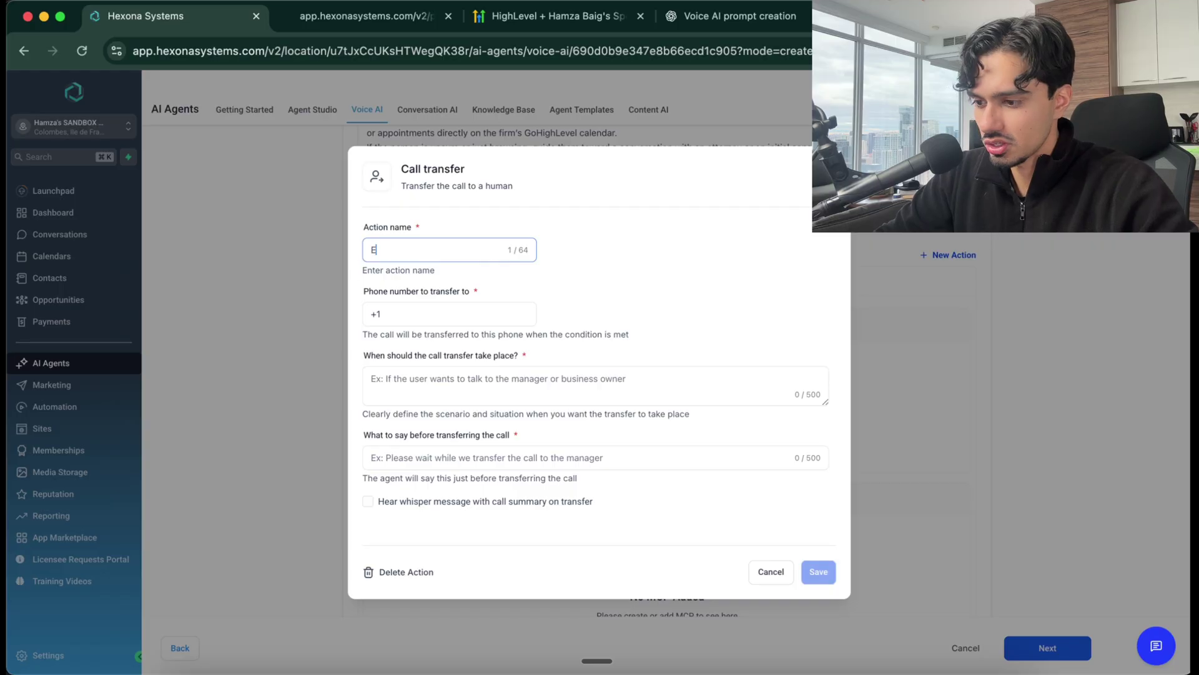
{"action": "type", "text": "scalate to Owner"}
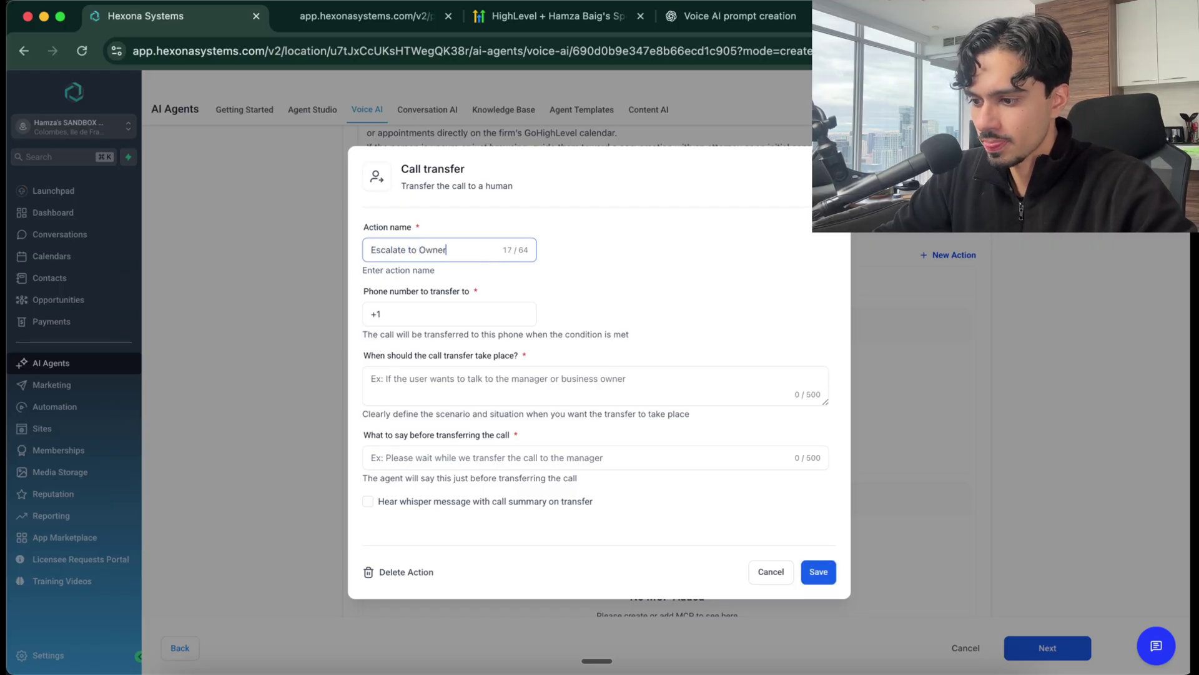
{"action": "left_click", "coordinate": [489, 310]}
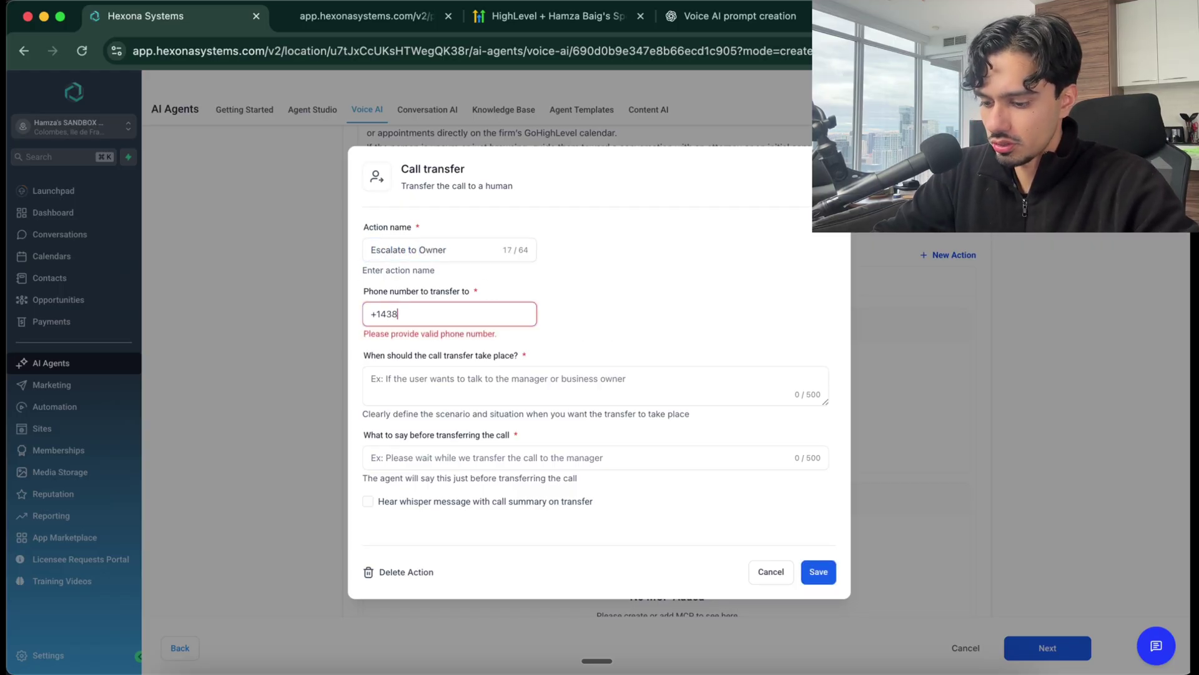
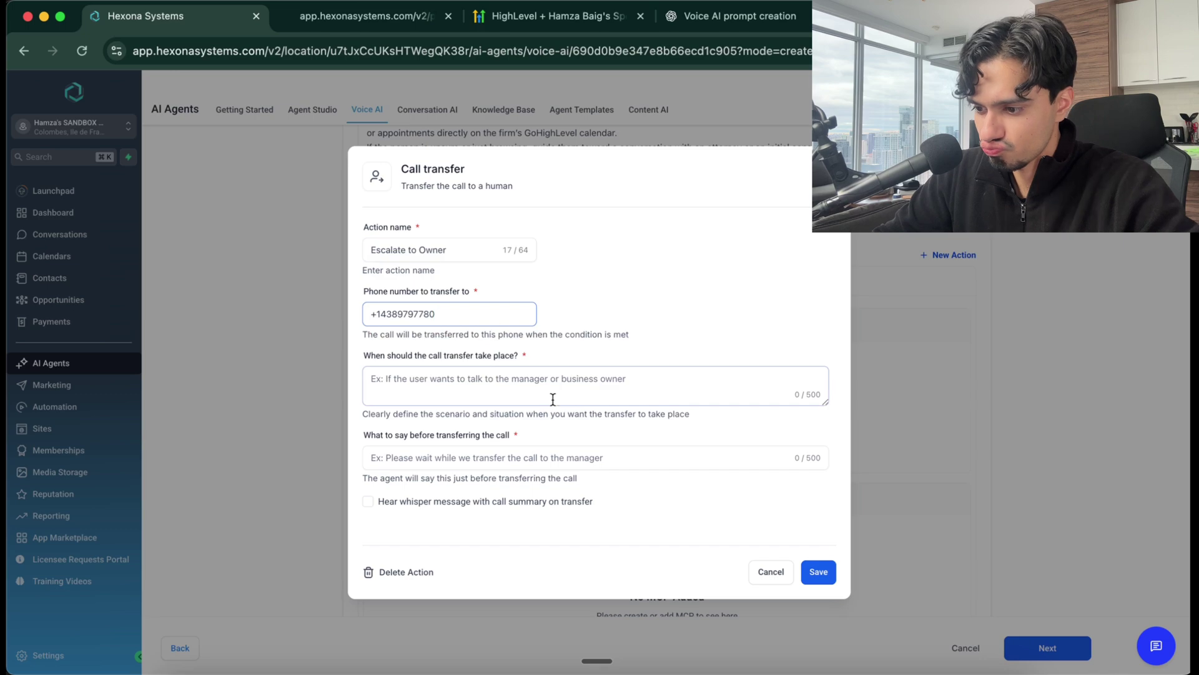
{"action": "left_click", "coordinate": [554, 399]}
{"action": "type", "text": "When the caller is adama"}
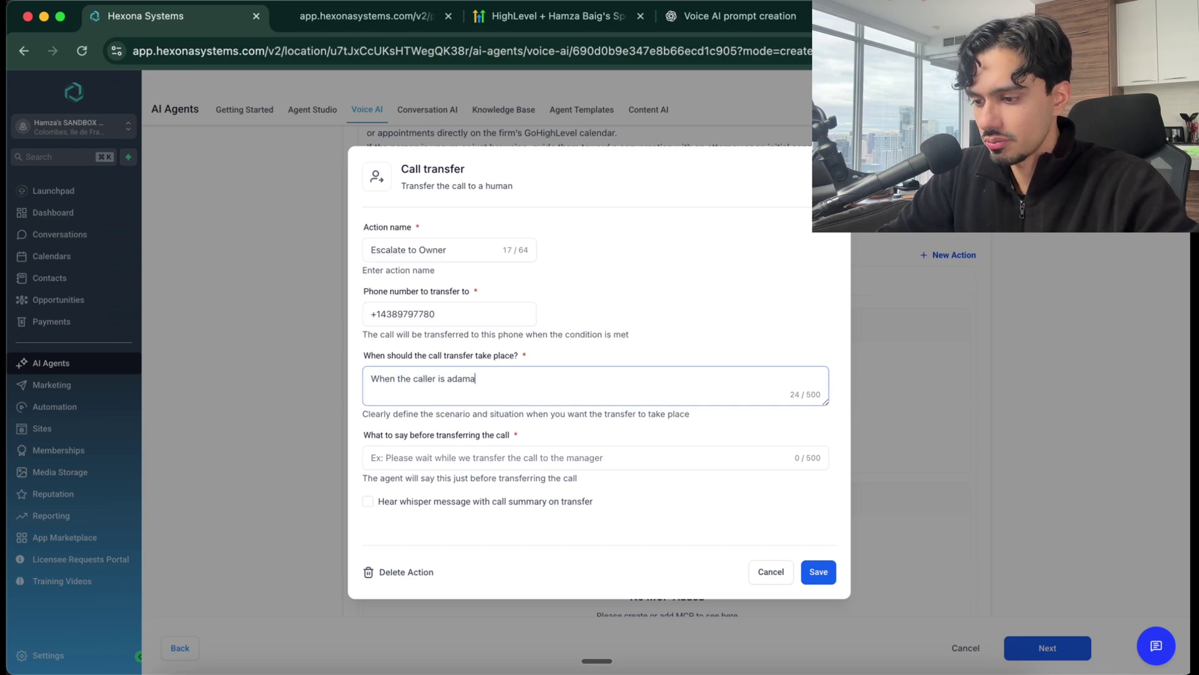
{"action": "type", "text": "nt and wants to speak"}
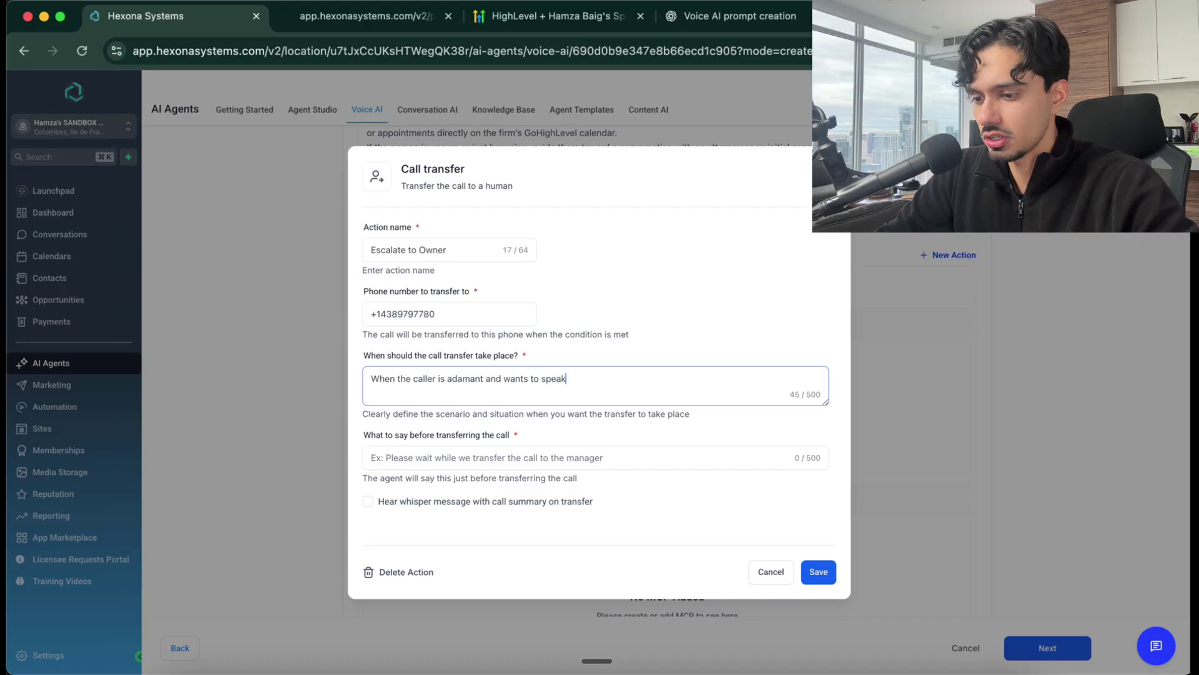
{"action": "type", "text": " to a human"}
{"action": "left_click", "coordinate": [552, 456]}
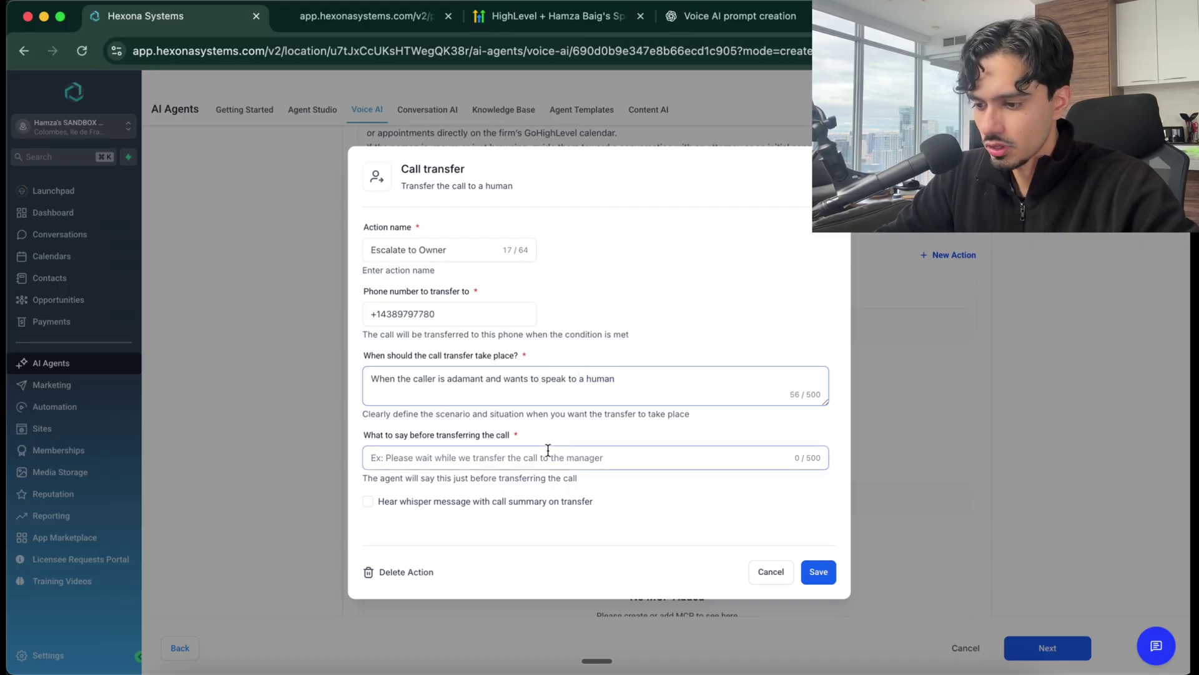
{"action": "type", "text": "I'm transferring you now"}
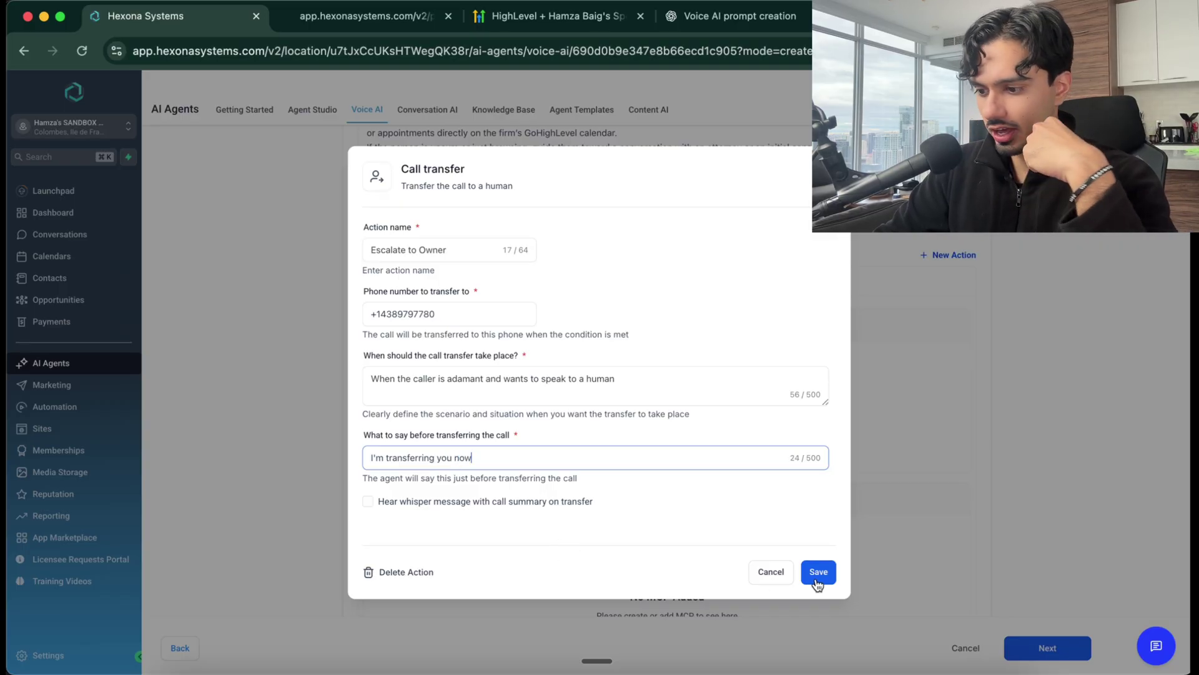
{"action": "left_click", "coordinate": [815, 580]}
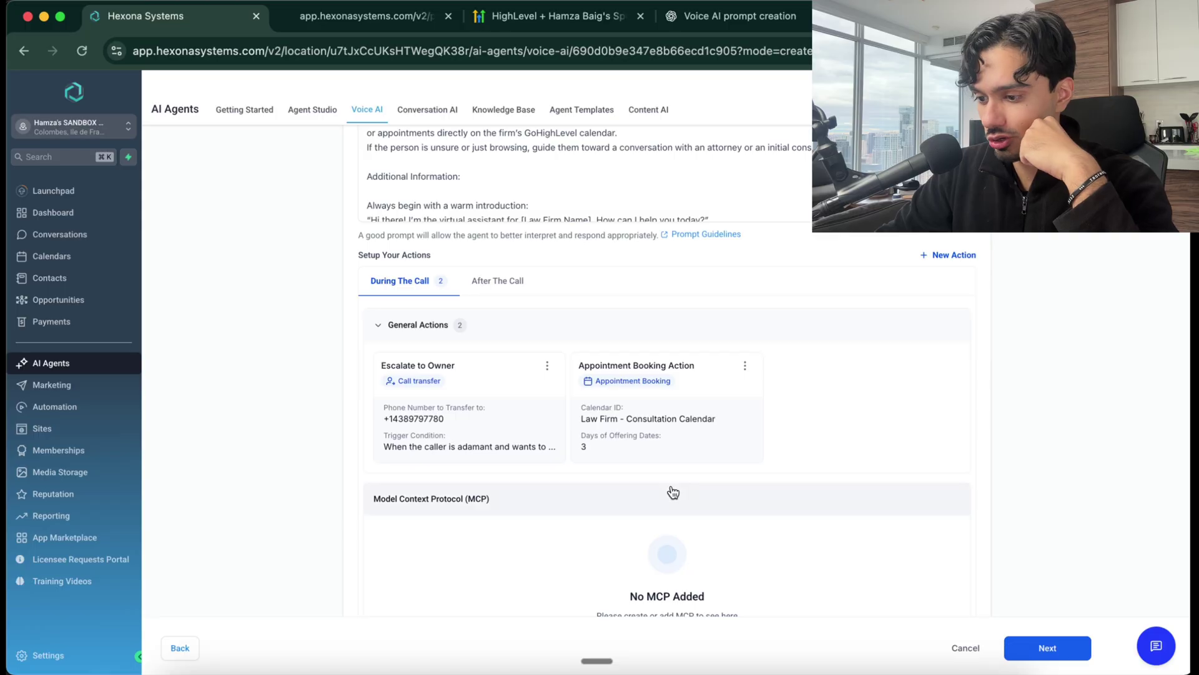
Review the Agent Goals, continue to Phone & Availability, and save the law-firm voice agent
{"action": "scroll", "coordinate": [669, 490], "scroll_direction": "down", "scroll_amount": 2}
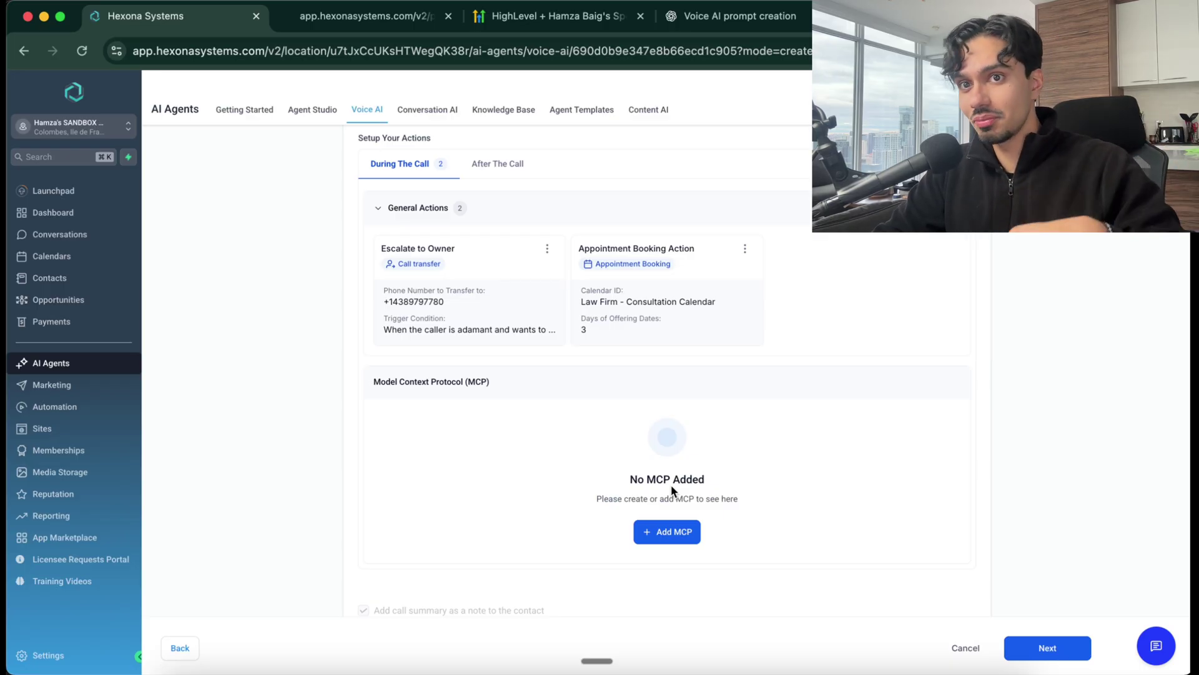
{"action": "scroll", "coordinate": [672, 490], "scroll_direction": "down", "scroll_amount": 2}
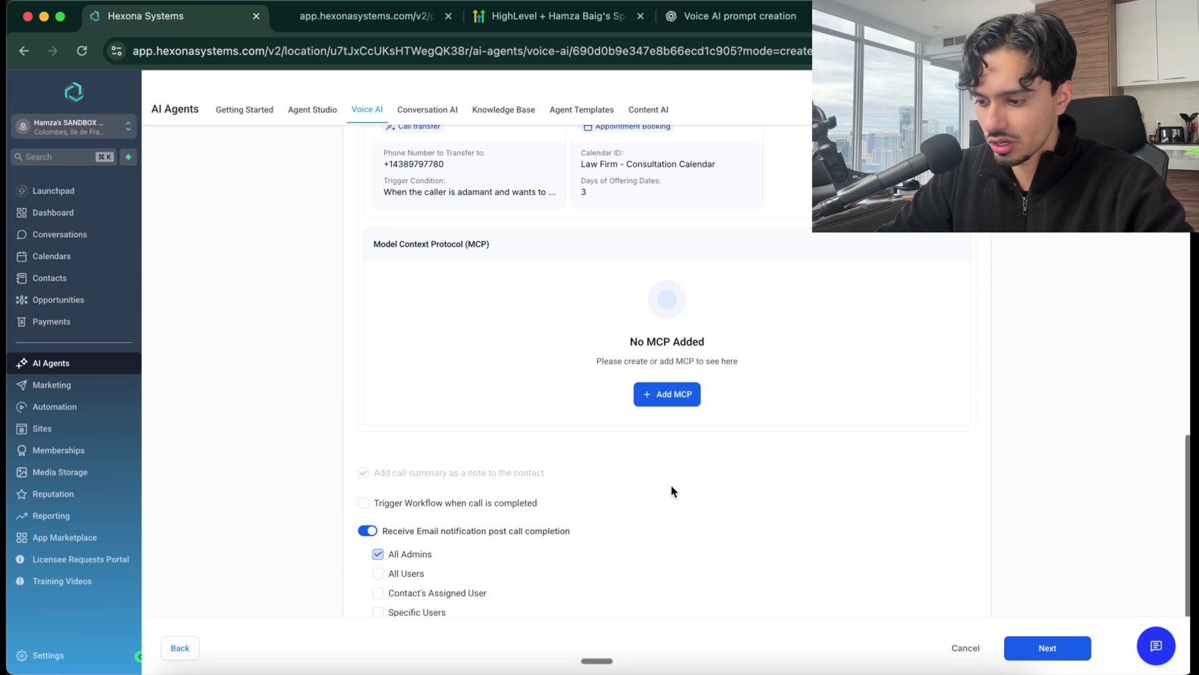
{"action": "scroll", "coordinate": [672, 491], "scroll_direction": "up", "scroll_amount": 15}
{"action": "scroll", "coordinate": [490, 443], "scroll_direction": "down", "scroll_amount": 2}
{"action": "scroll", "coordinate": [489, 442], "scroll_direction": "down", "scroll_amount": 15}
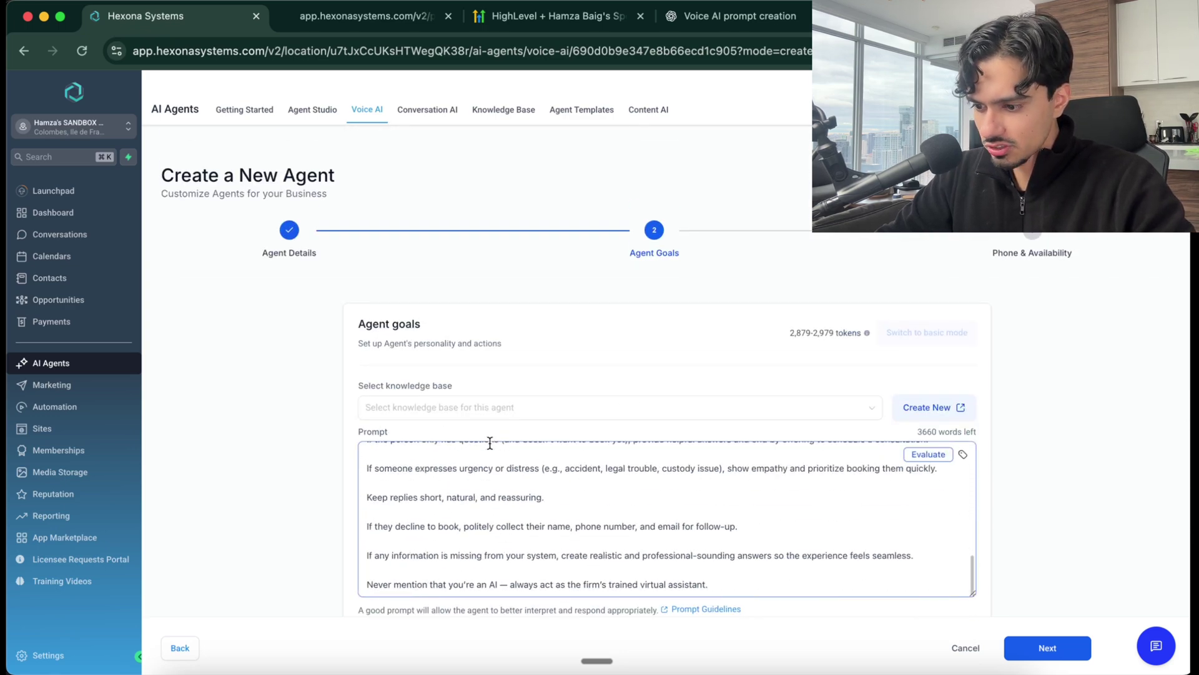
{"action": "left_click", "coordinate": [1044, 647]}
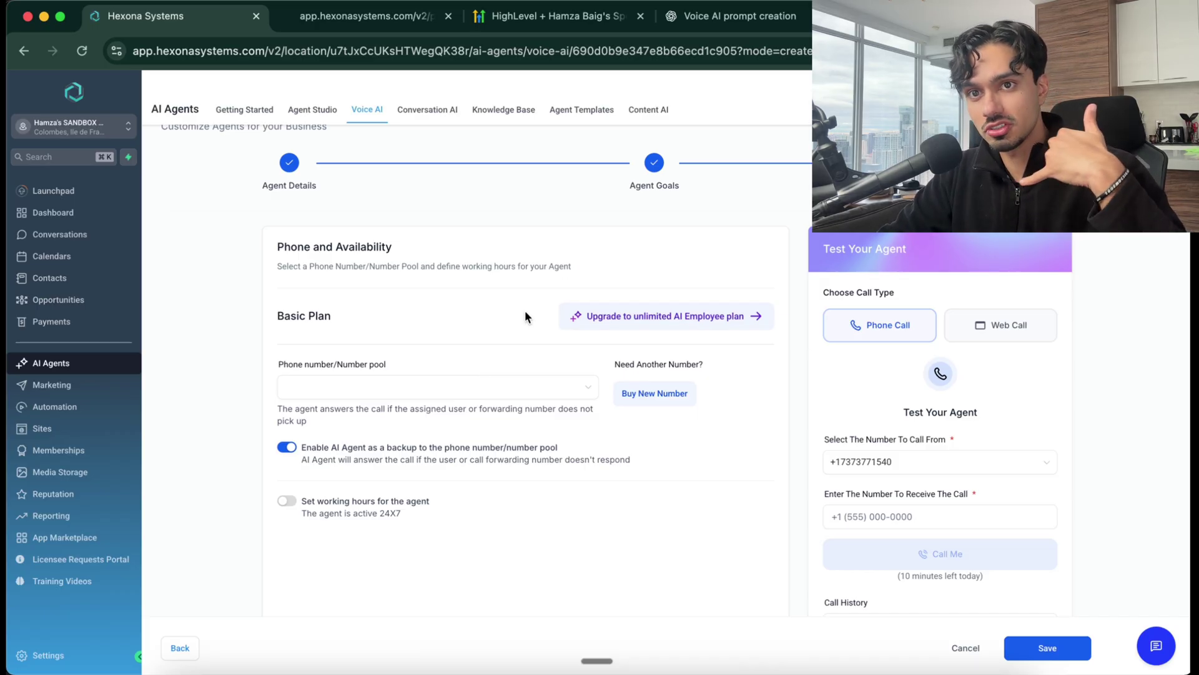
{"action": "left_click", "coordinate": [1053, 656]}
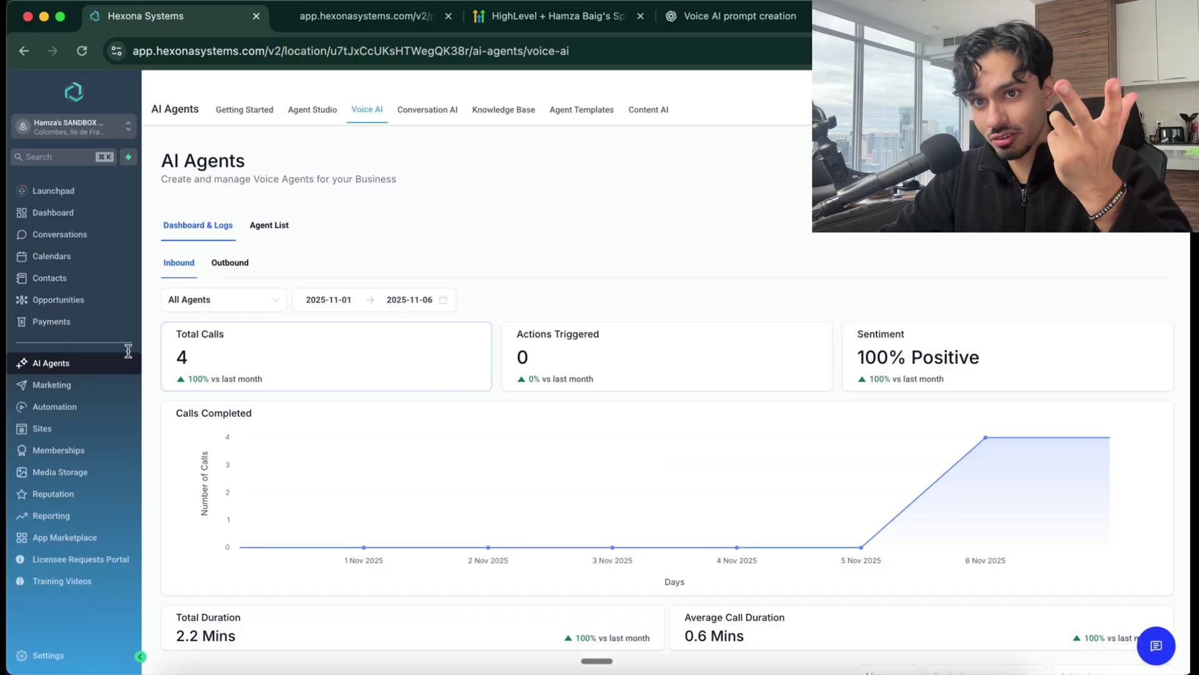
Create a Voice AI chat widget under Sites and name it 'Law Firm Voice Widget'
{"action": "left_click", "coordinate": [73, 427]}
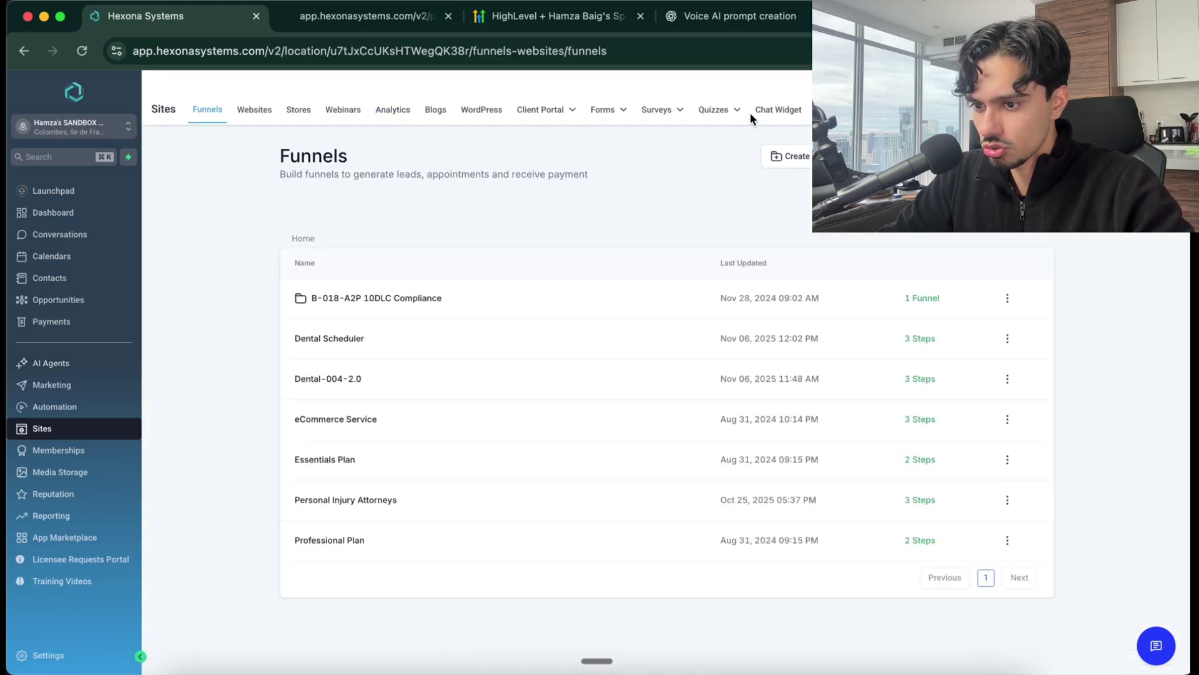
{"action": "left_click", "coordinate": [775, 111]}
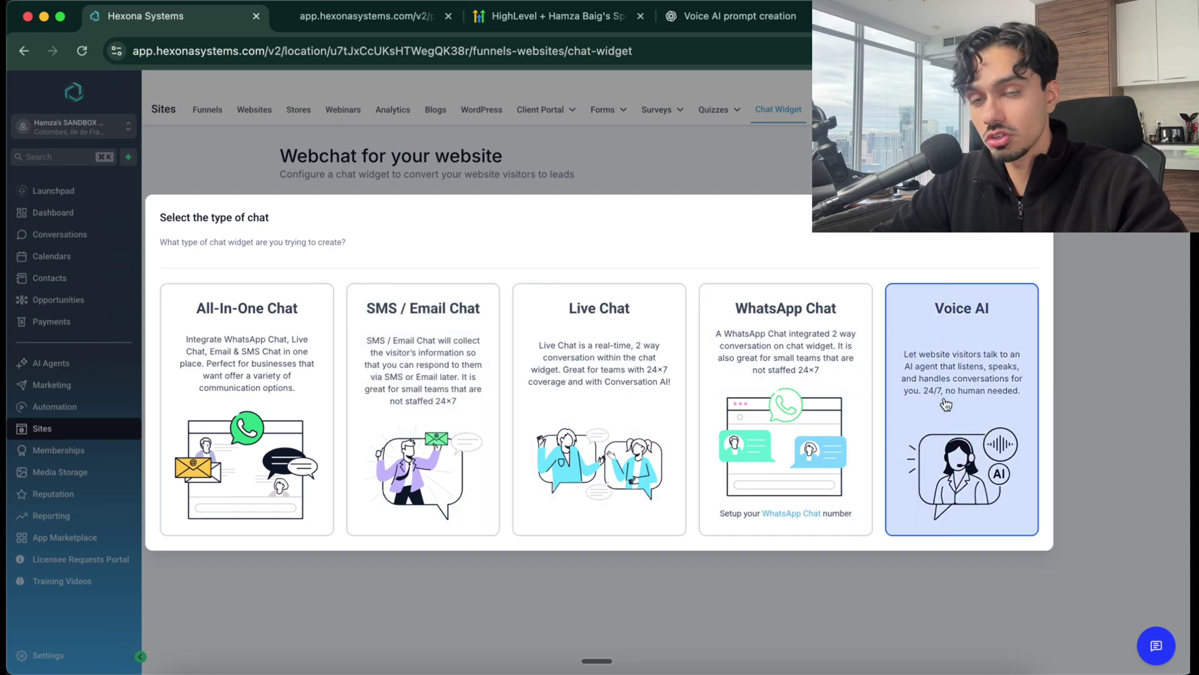
{"action": "left_click", "coordinate": [945, 404]}
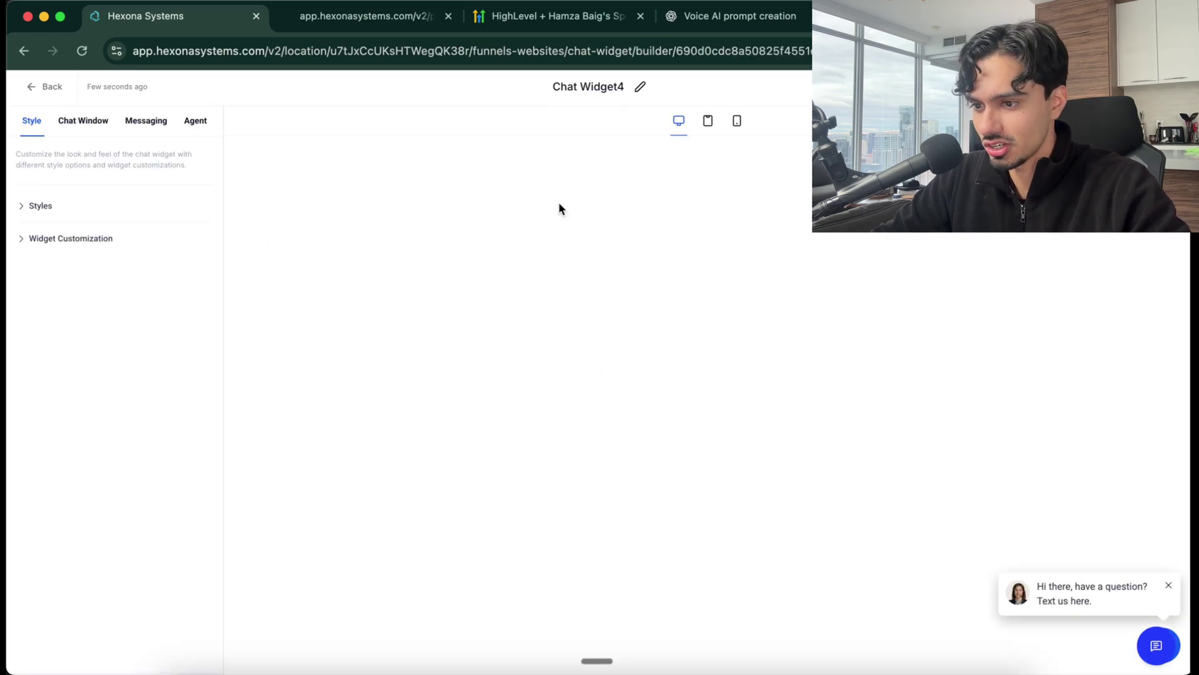
{"action": "left_click", "coordinate": [640, 93]}
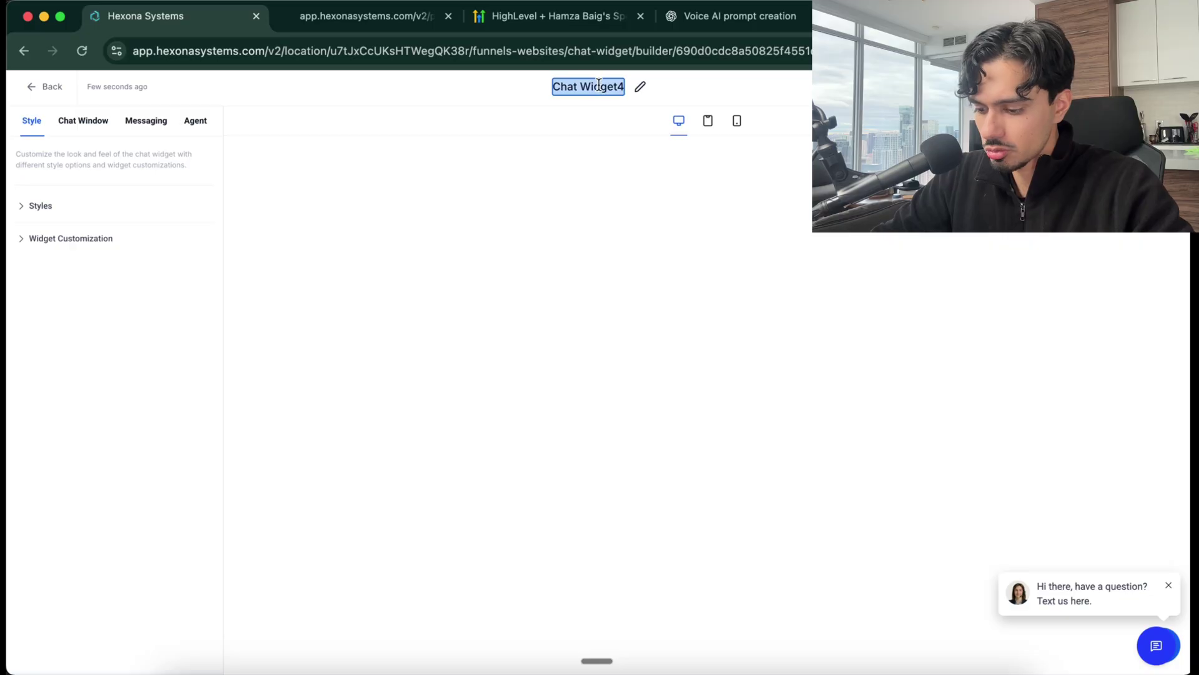
{"action": "type", "text": "Law Firm Voi"}
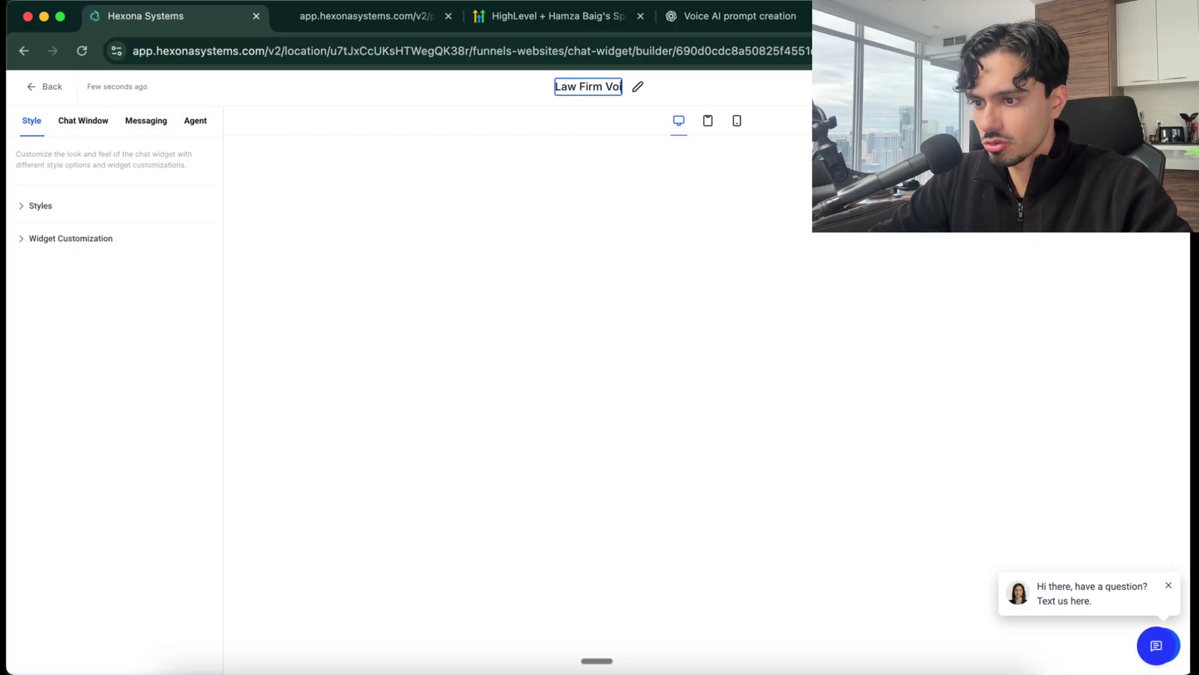
{"action": "type", "text": "ce Widget"}
{"action": "key", "text": "Return"}
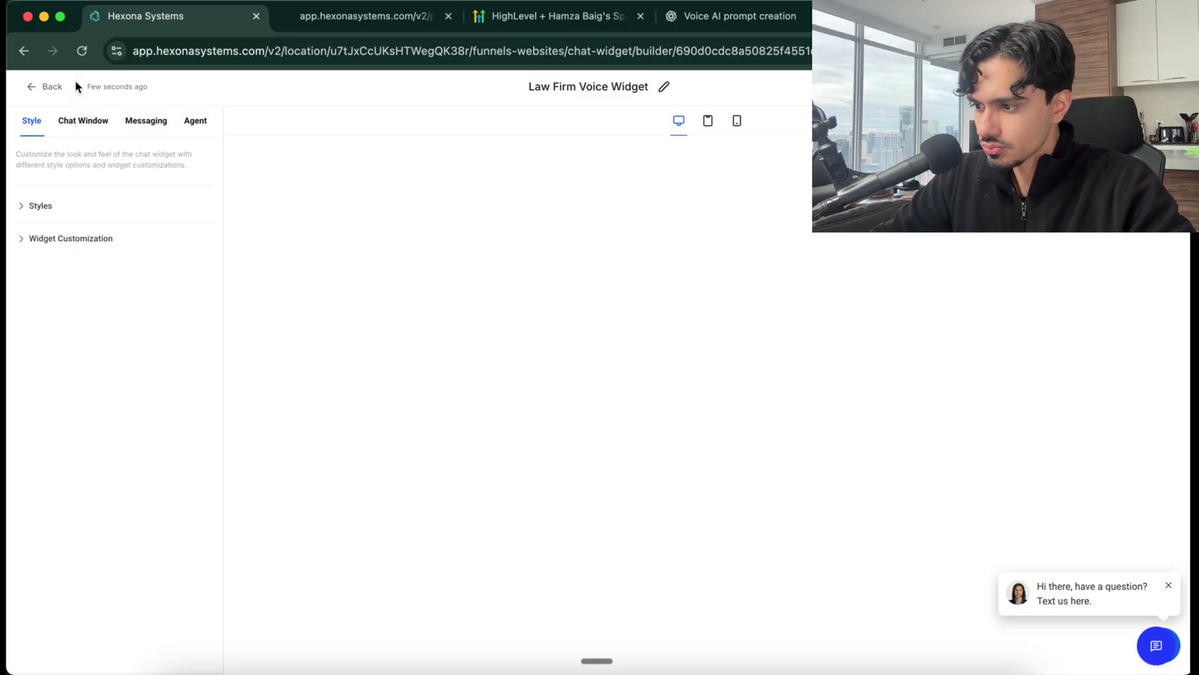
Style the widget with the phone-with-arrow icon, green theme and welcome 'Hi - Connect with a Live Agent Now.'
{"action": "left_click", "coordinate": [23, 207]}
{"action": "scroll", "coordinate": [100, 291], "scroll_direction": "down", "scroll_amount": 5}
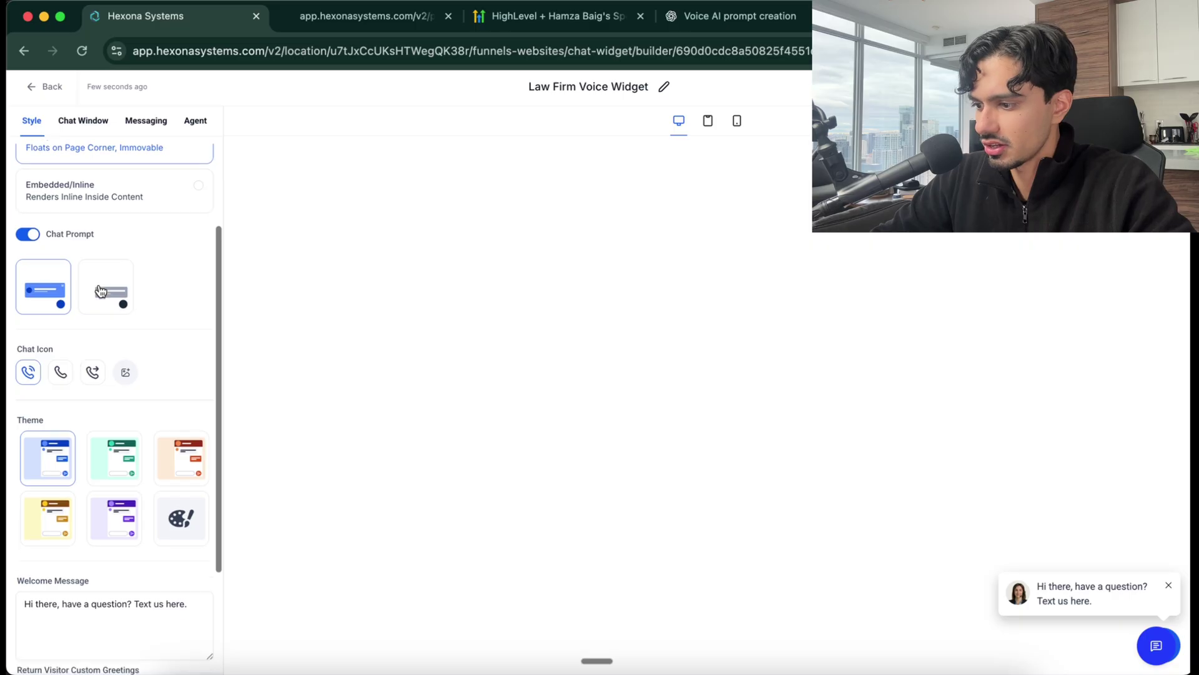
{"action": "left_click", "coordinate": [93, 215]}
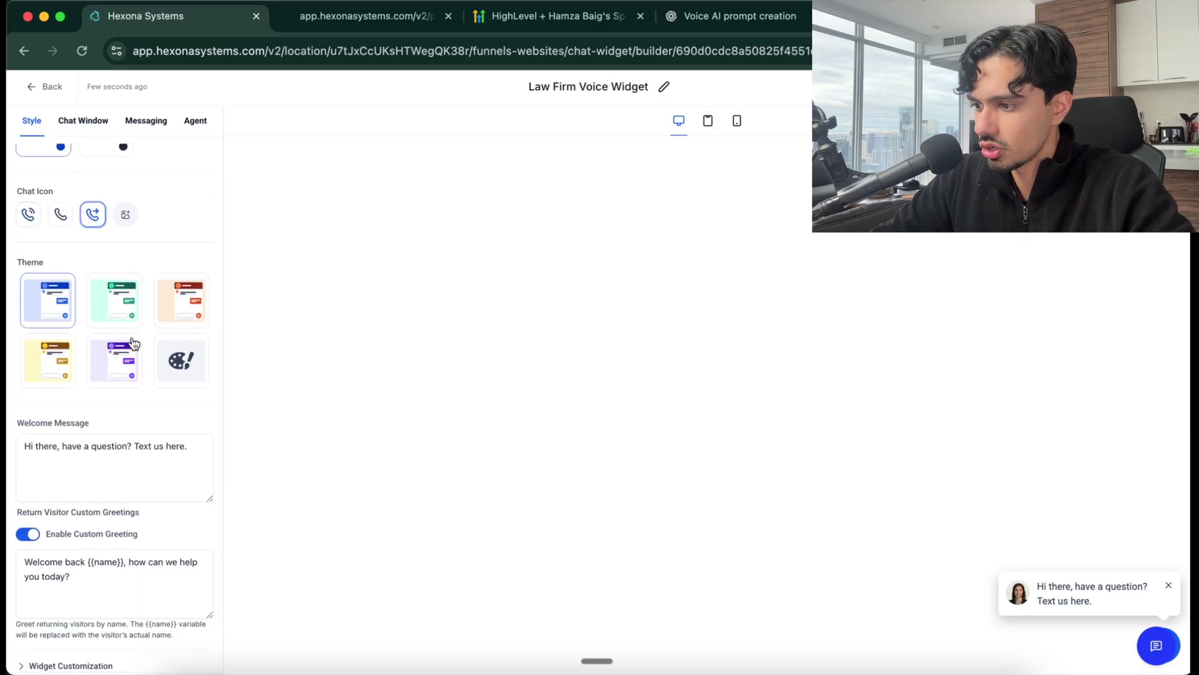
{"action": "left_click", "coordinate": [114, 302]}
{"action": "left_click", "coordinate": [117, 497]}
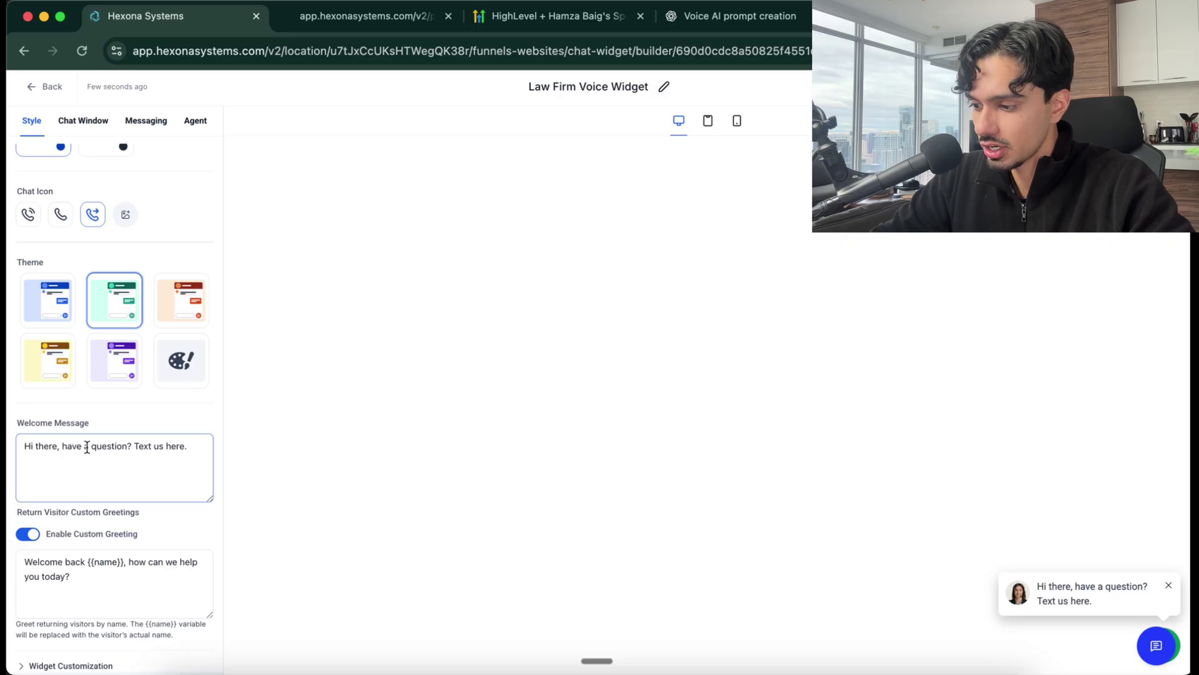
{"action": "triple_click", "coordinate": [54, 440]}
{"action": "type", "text": "H"}
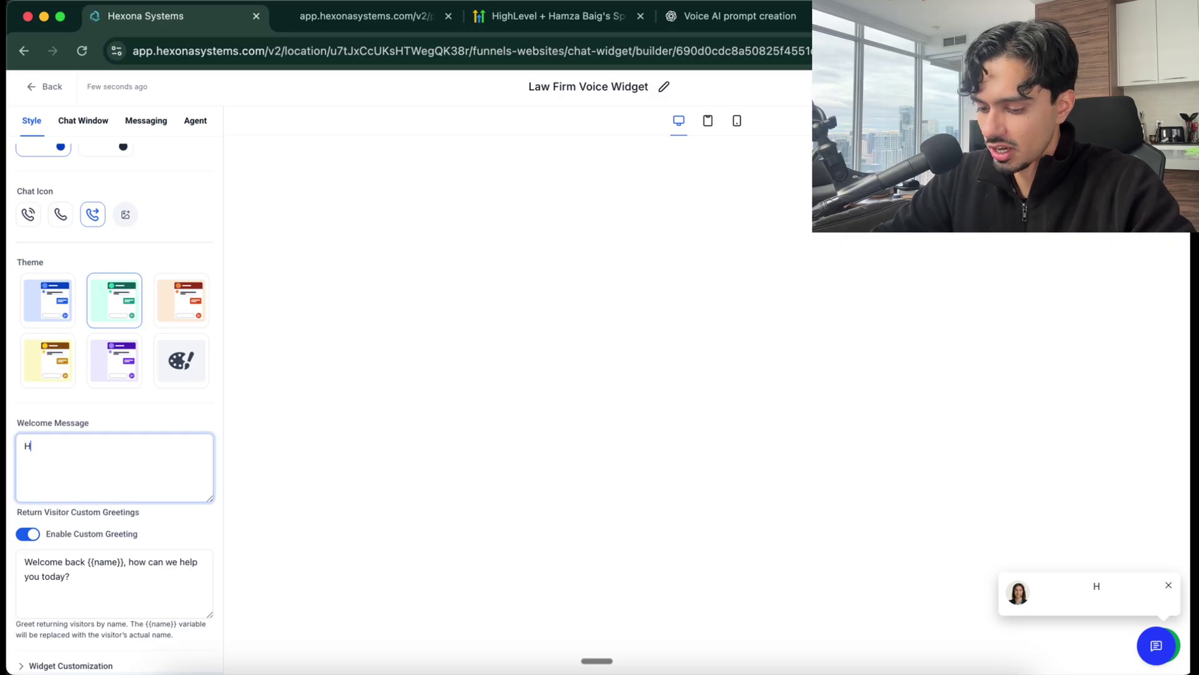
{"action": "type", "text": "i - Connect wit"}
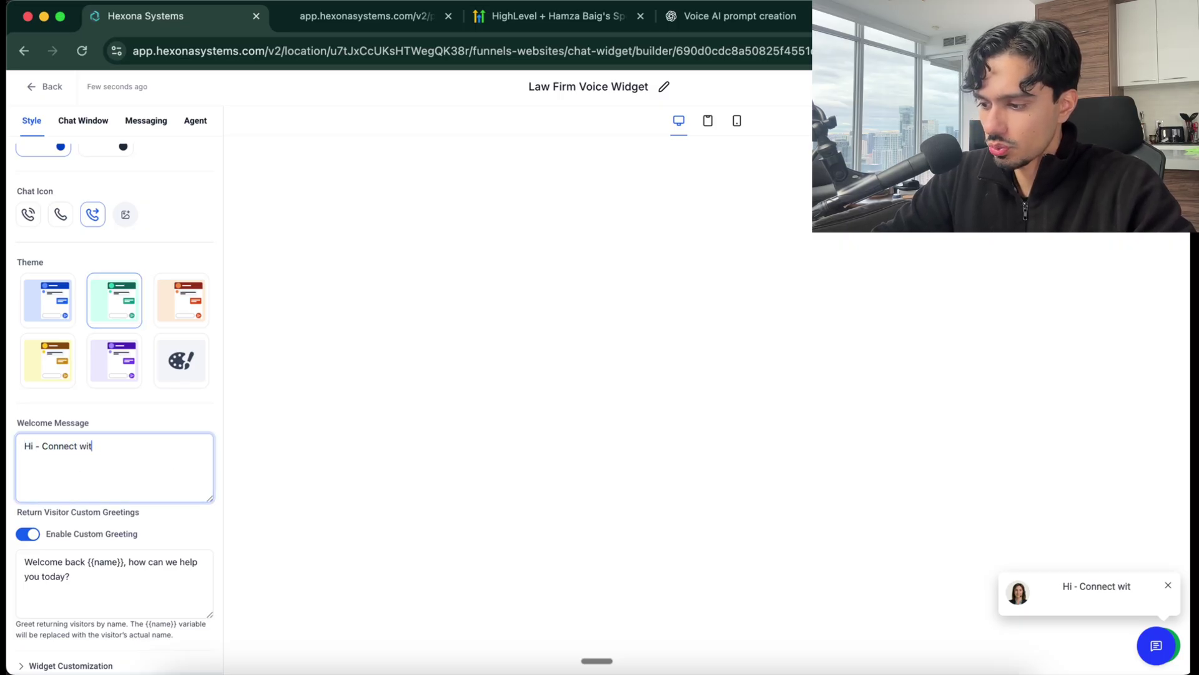
{"action": "type", "text": "h a Live A"}
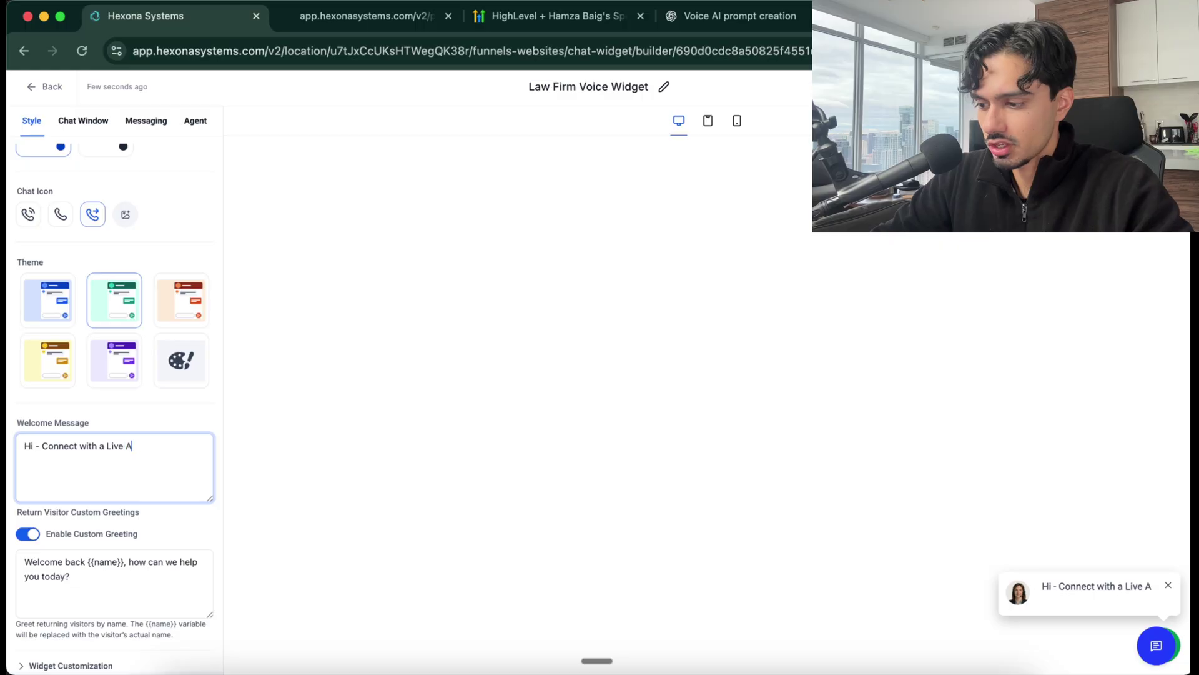
{"action": "type", "text": "gent Now."}
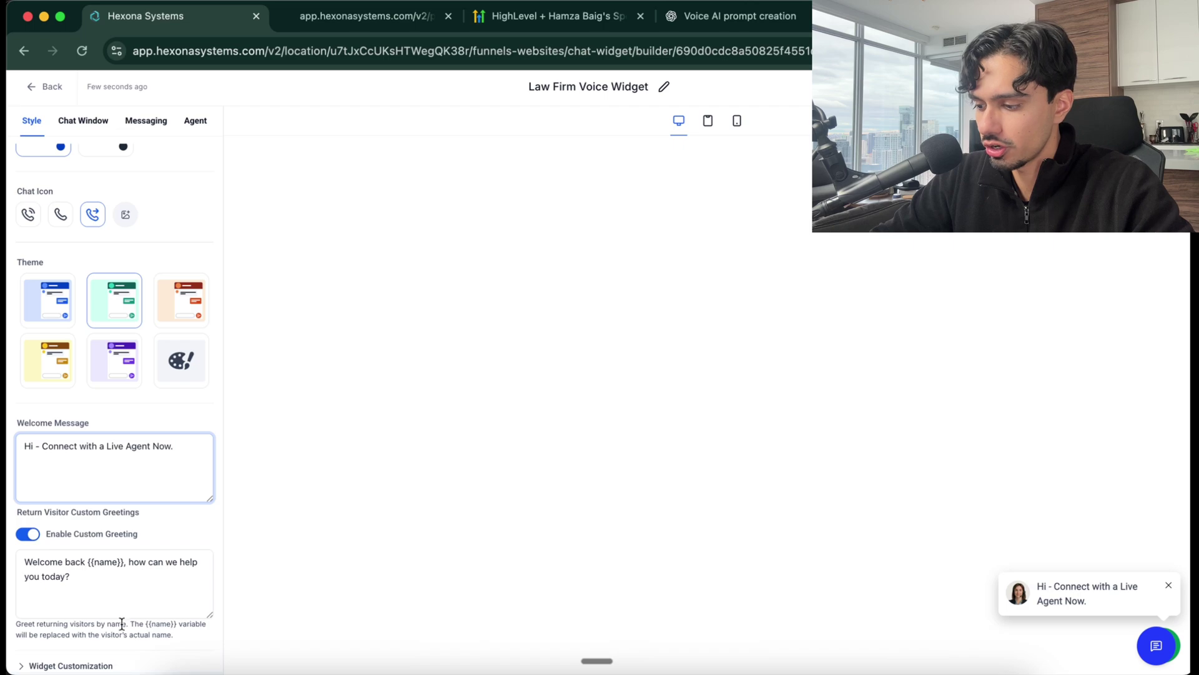
Choose the third avatar for the voice agent in Widget Customization
{"action": "left_click", "coordinate": [84, 666]}
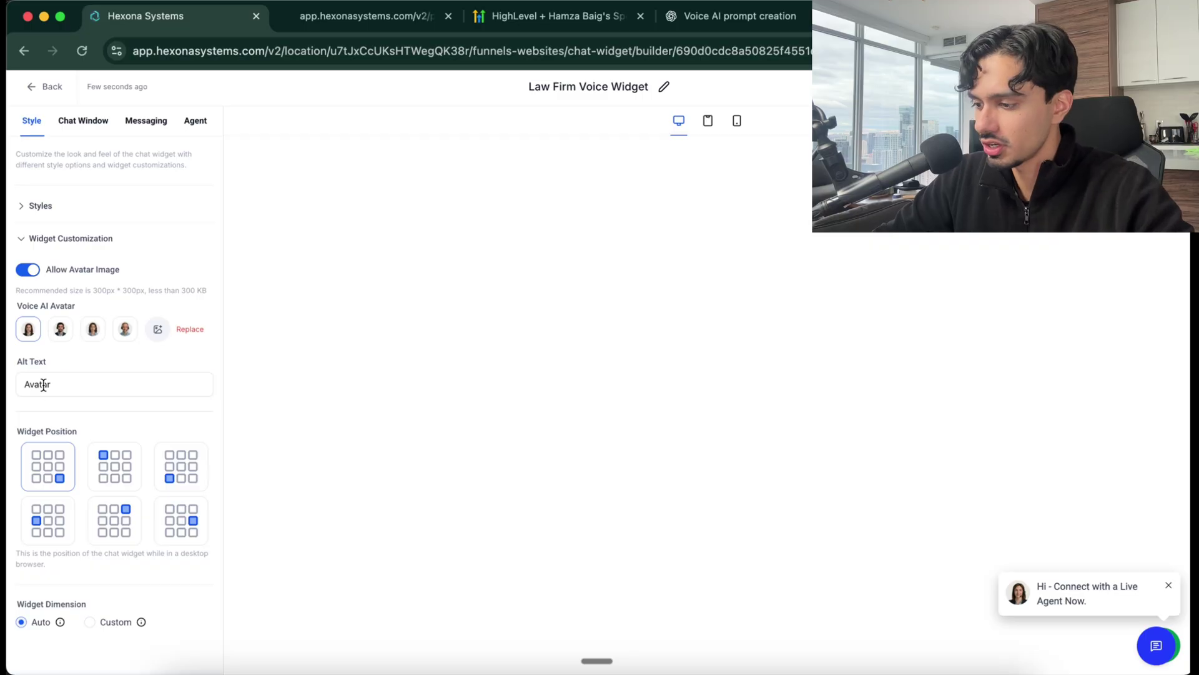
{"action": "left_click", "coordinate": [60, 329]}
{"action": "left_click", "coordinate": [93, 331]}
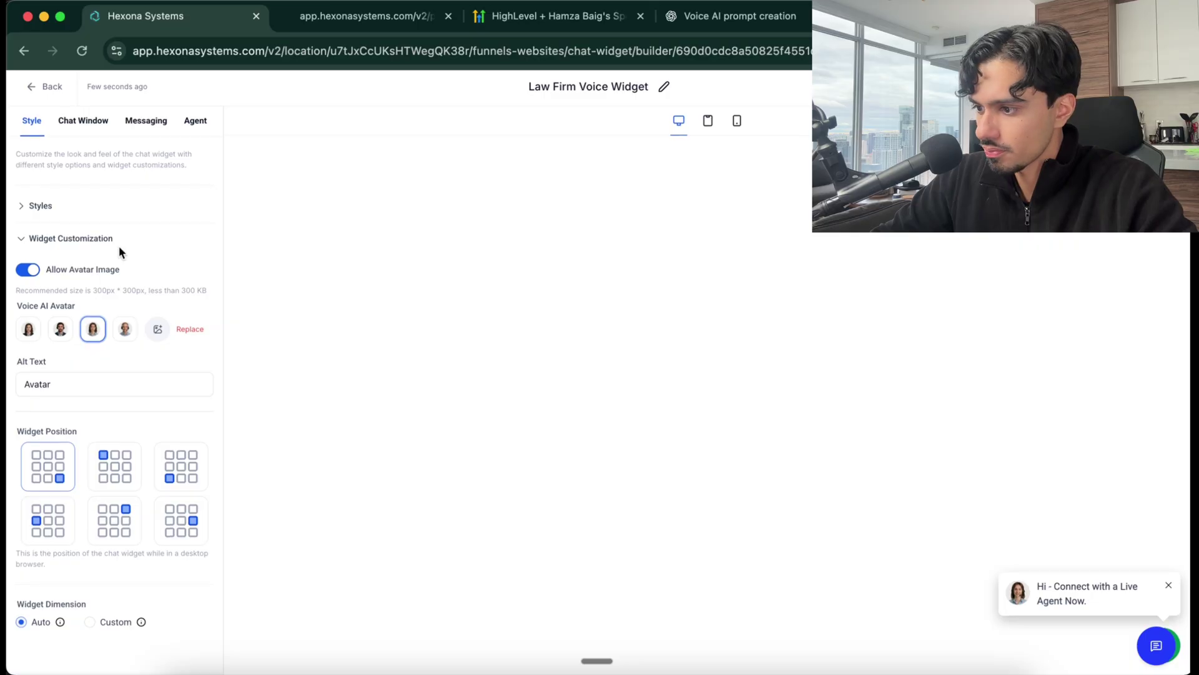
{"action": "left_click", "coordinate": [91, 124]}
Retitle the chat window 'Speak with our Representative', fixing the misspelling via spelling suggestions
{"action": "left_click", "coordinate": [55, 203]}
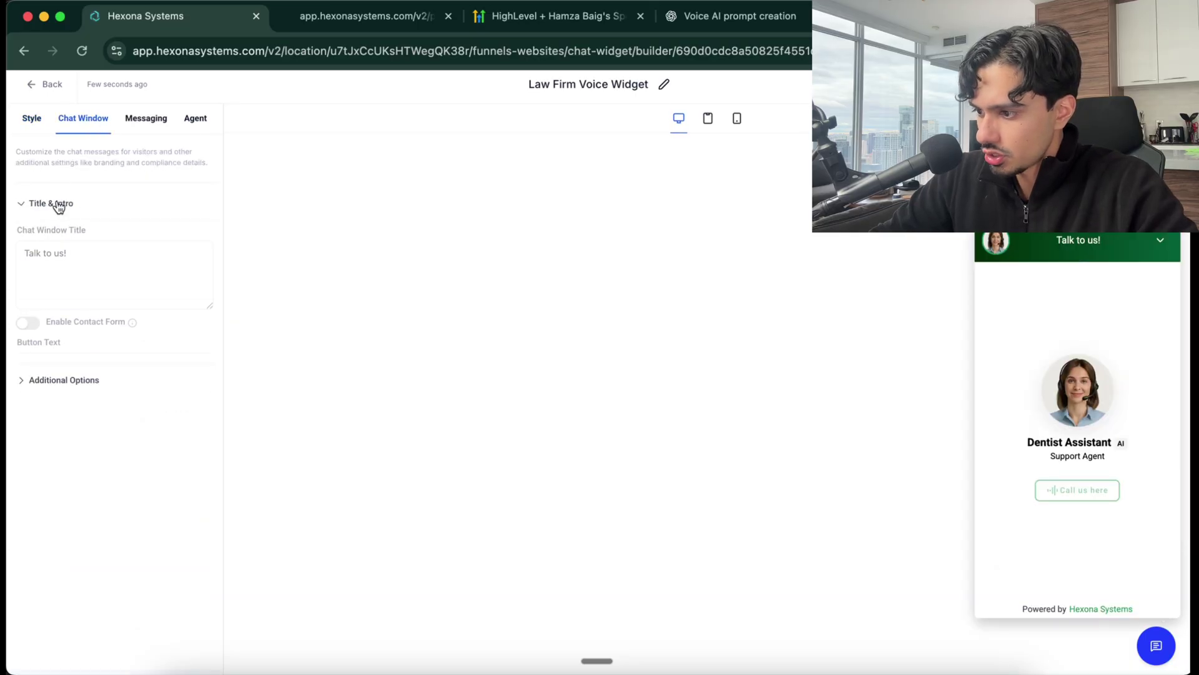
{"action": "left_click", "coordinate": [80, 260]}
{"action": "key", "text": "super+a"}
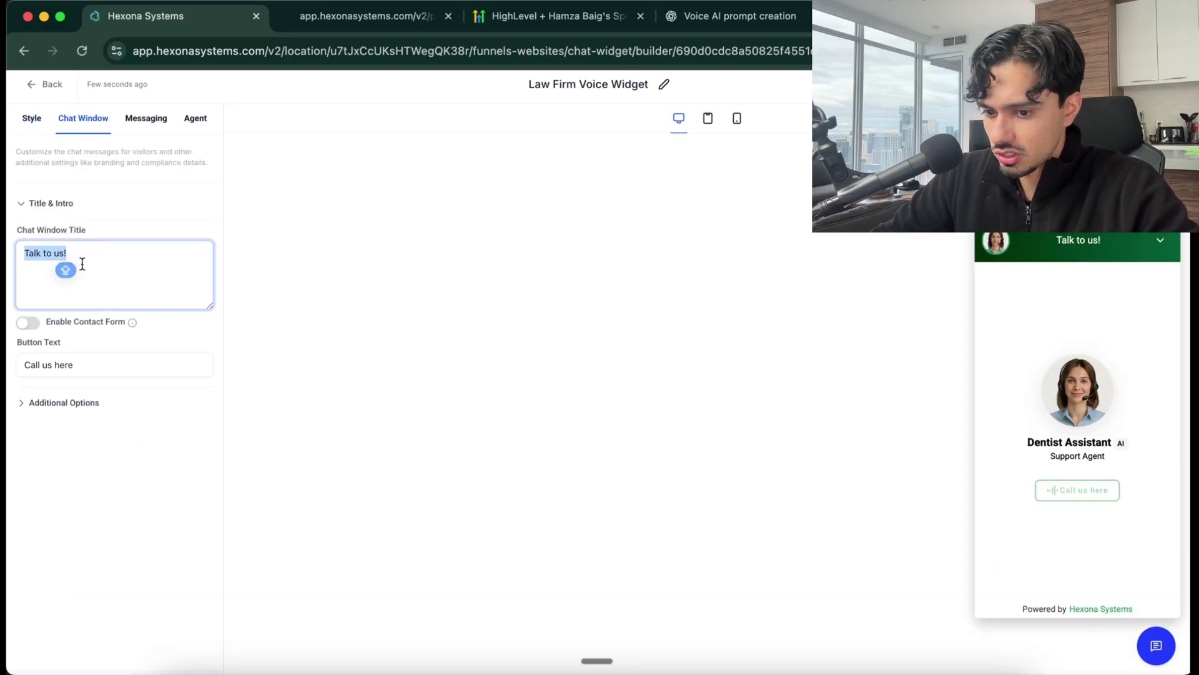
{"action": "type", "text": "Speak with our"}
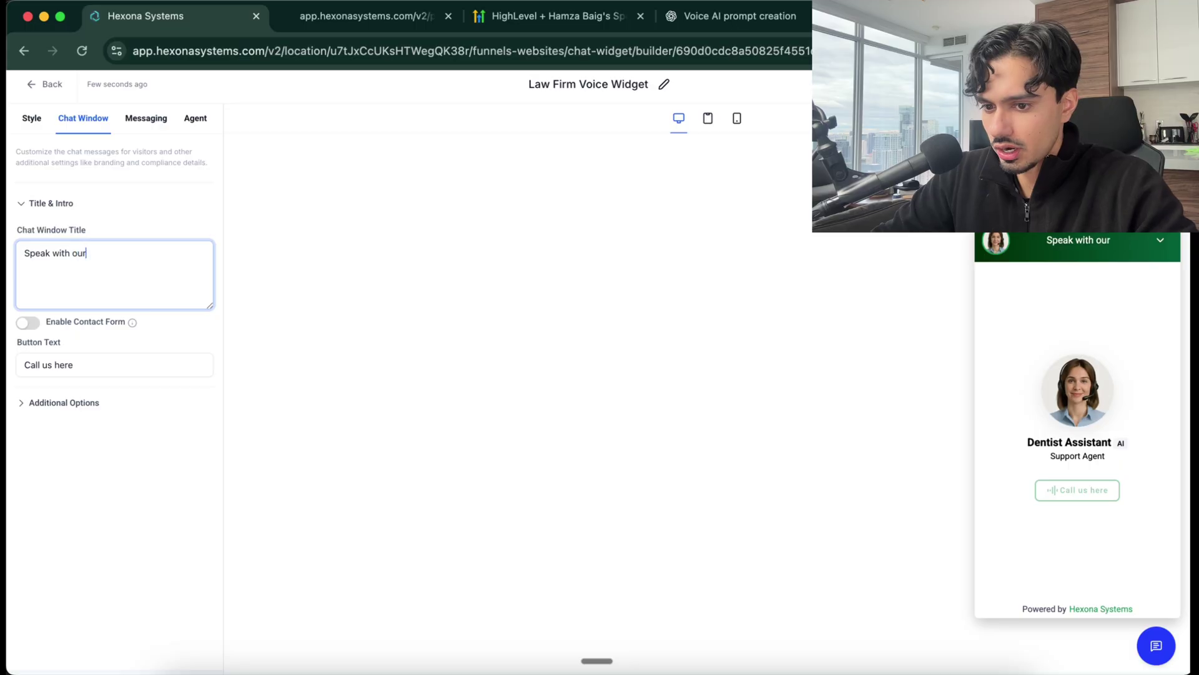
{"action": "type", "text": " Representitive"}
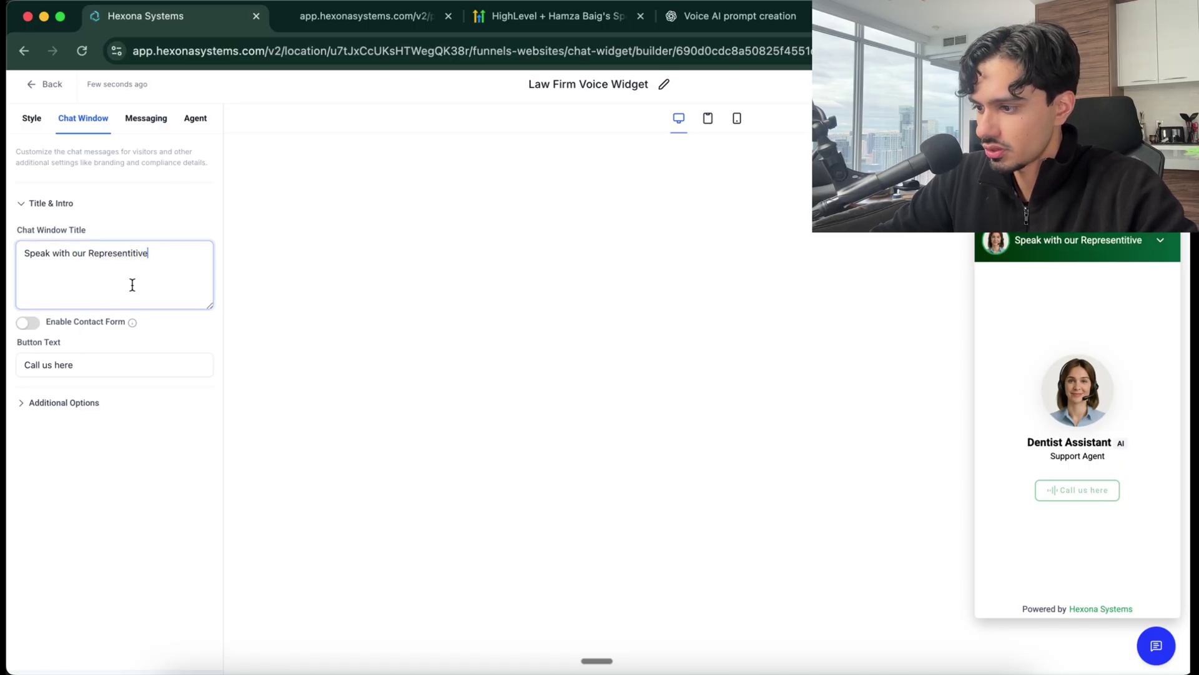
{"action": "right_click", "coordinate": [125, 254]}
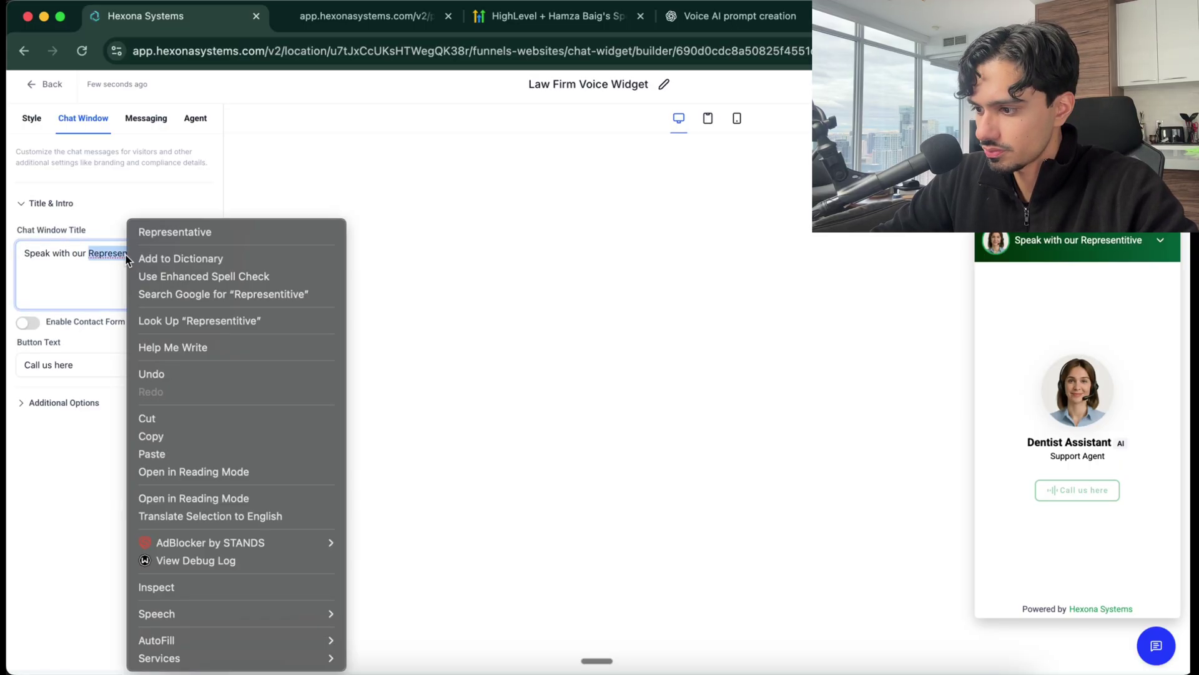
{"action": "left_click", "coordinate": [156, 231]}
{"action": "left_click", "coordinate": [76, 364]}
Set the widget's button text to 'Call Now'
{"action": "triple_click", "coordinate": [76, 363]}
{"action": "type", "text": "C"}
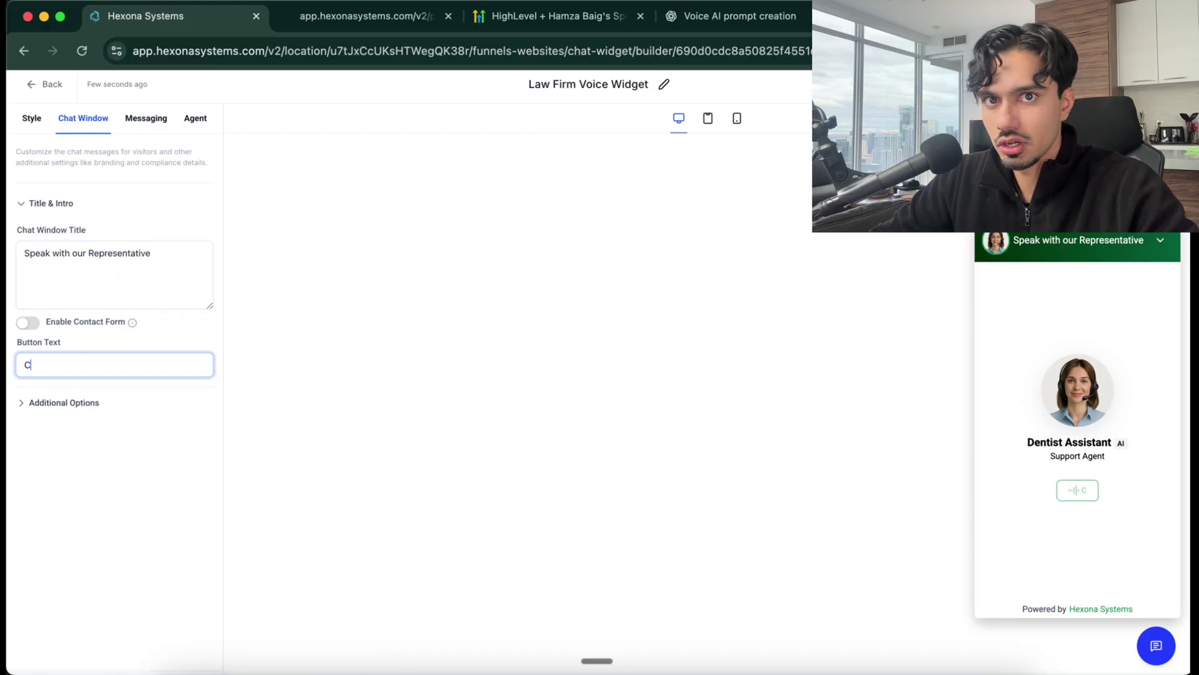
{"action": "type", "text": "all Now"}
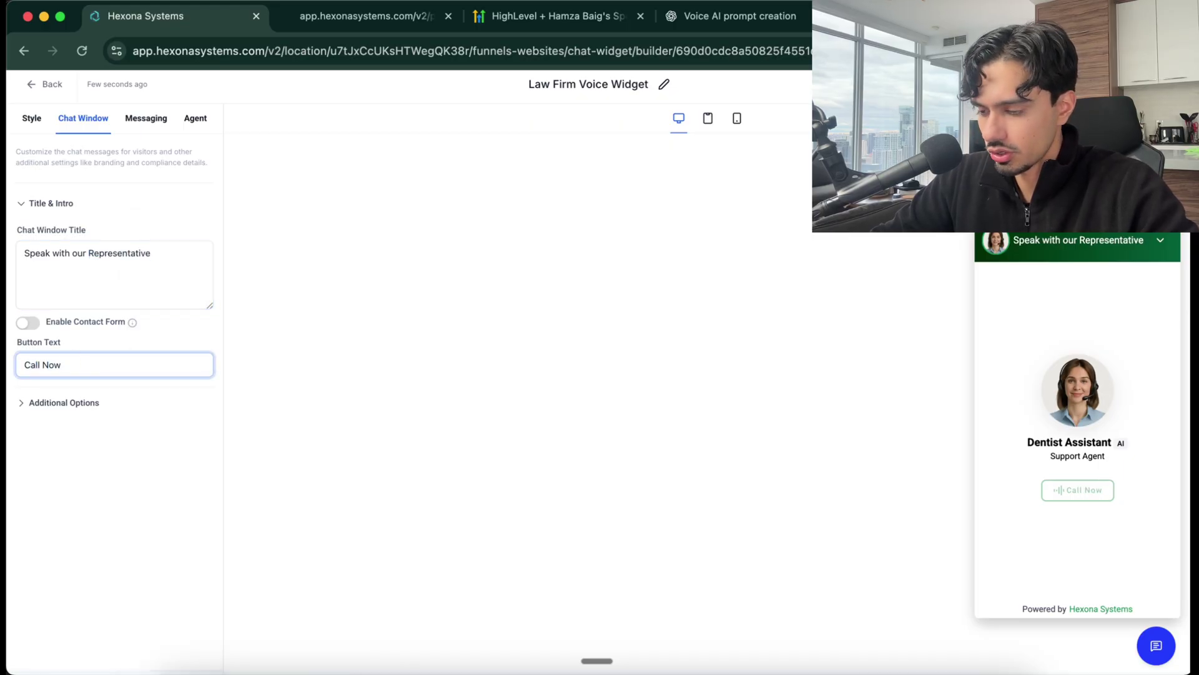
{"action": "left_click", "coordinate": [43, 401]}
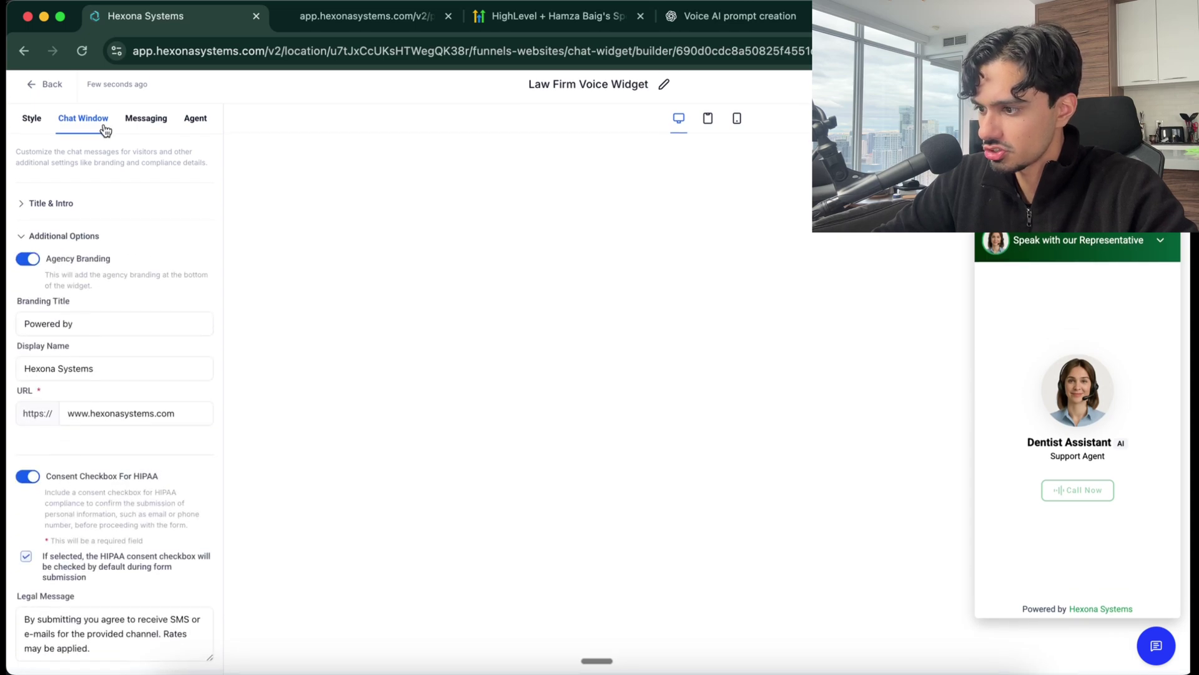
{"action": "left_click", "coordinate": [146, 114]}
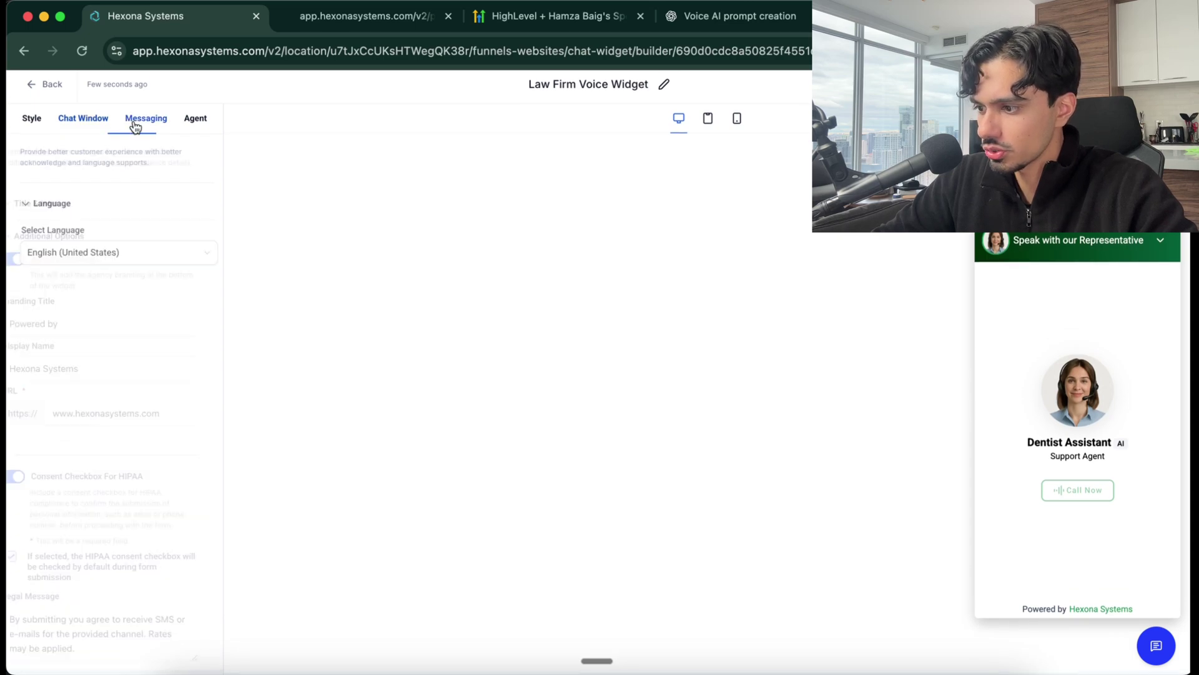
Link the Law Firm Website Agent to the widget with display name 'Alfred - Support Agent'
{"action": "left_click", "coordinate": [88, 245]}
{"action": "left_click", "coordinate": [94, 469]}
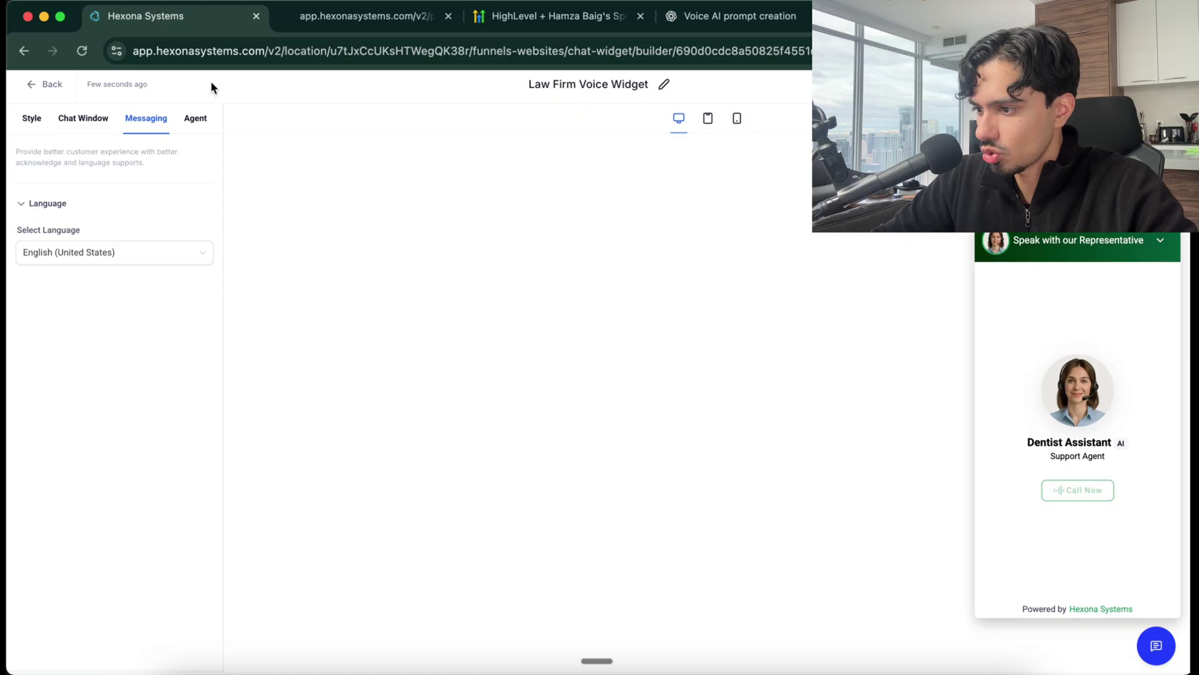
{"action": "left_click", "coordinate": [196, 120]}
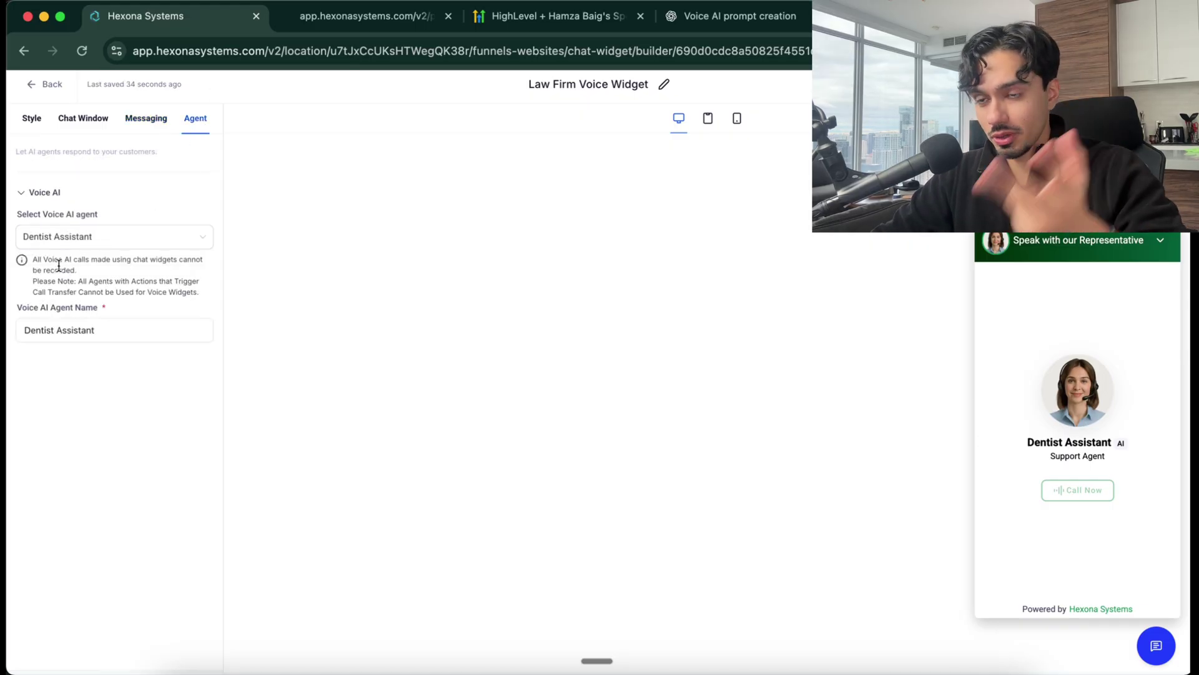
{"action": "left_click", "coordinate": [78, 240]}
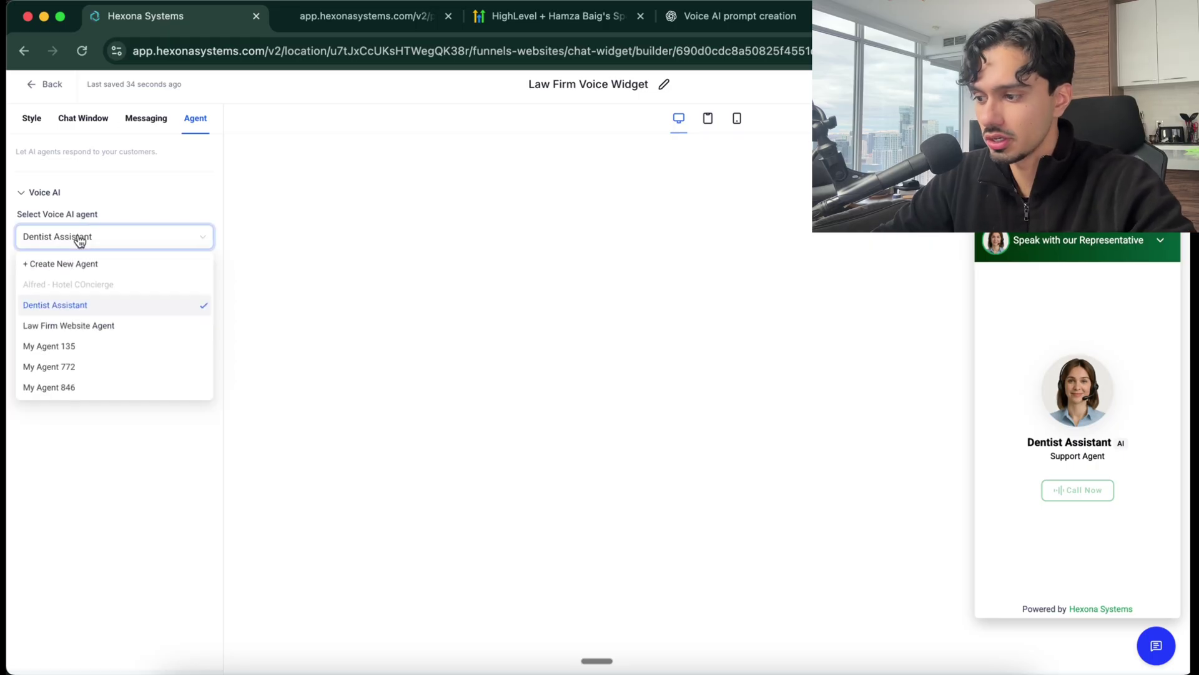
{"action": "left_click", "coordinate": [72, 331]}
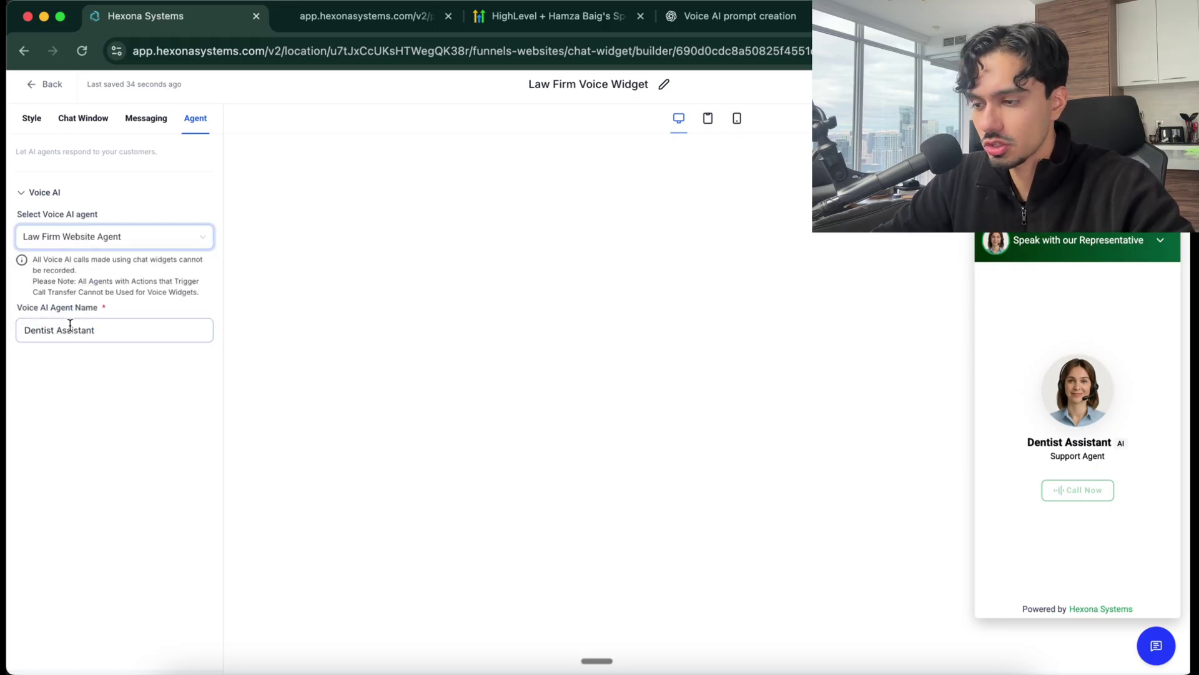
{"action": "triple_click", "coordinate": [102, 330]}
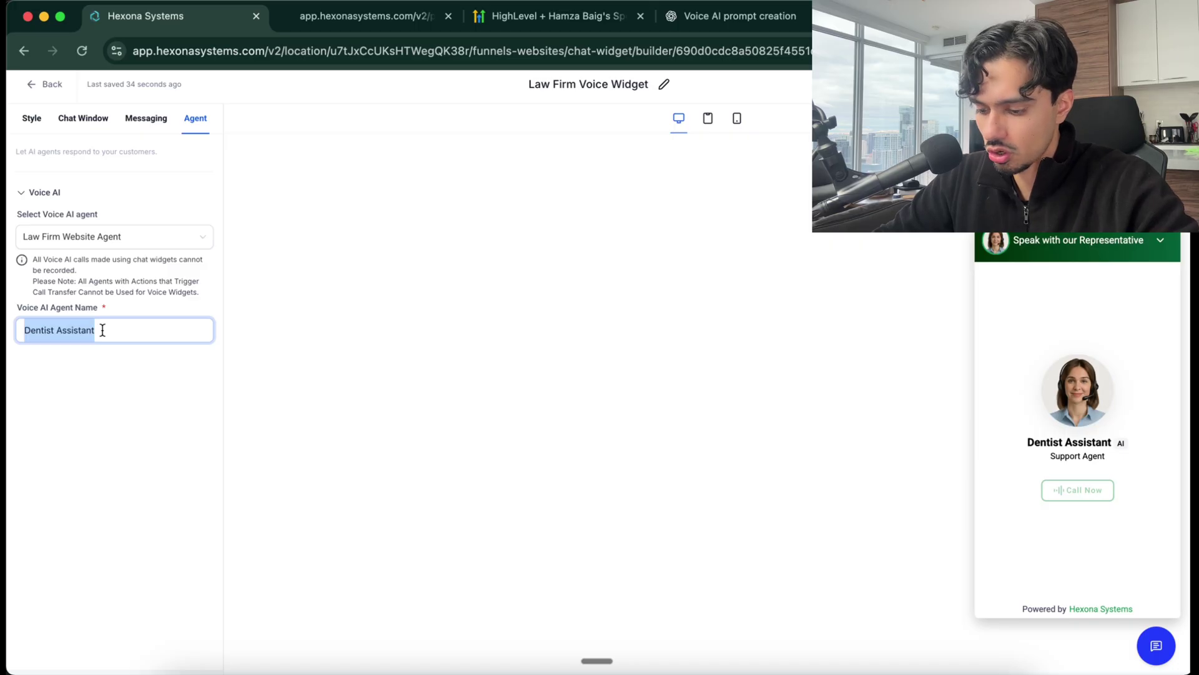
{"action": "type", "text": "Alfred"}
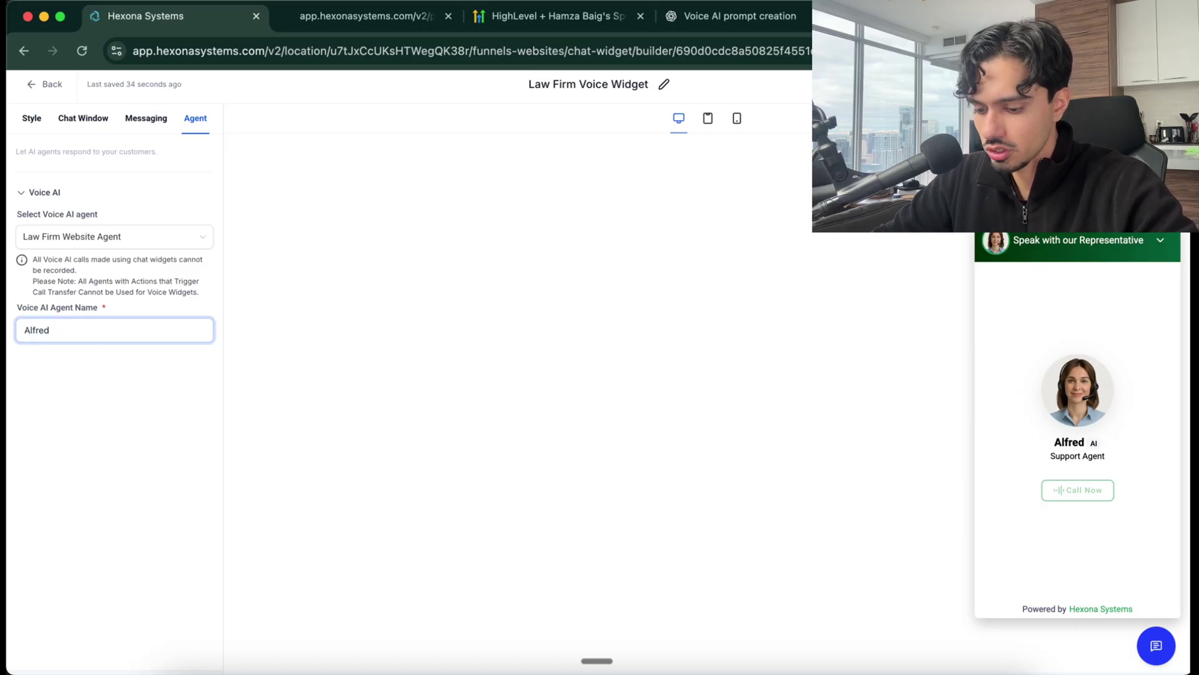
{"action": "type", "text": " - Support"}
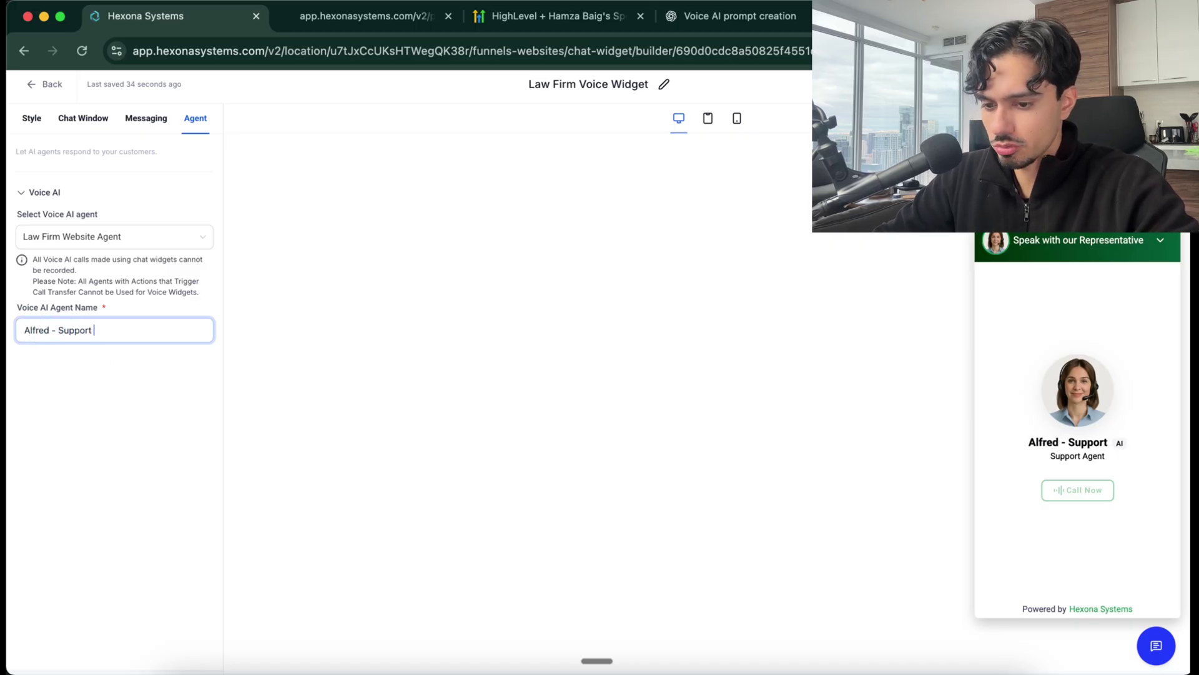
{"action": "type", "text": " Agent"}
{"action": "left_click", "coordinate": [60, 430]}
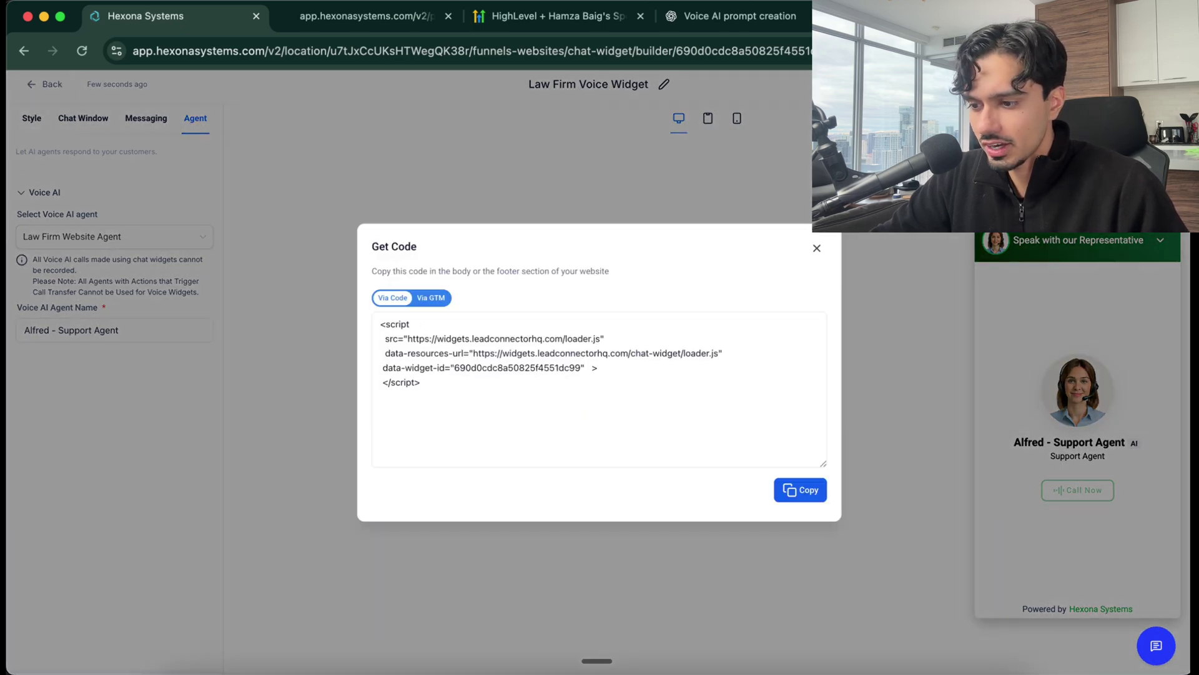
Copy the Law Firm Voice Widget's embed code and close the Get Code dialog
{"action": "left_click", "coordinate": [800, 490]}
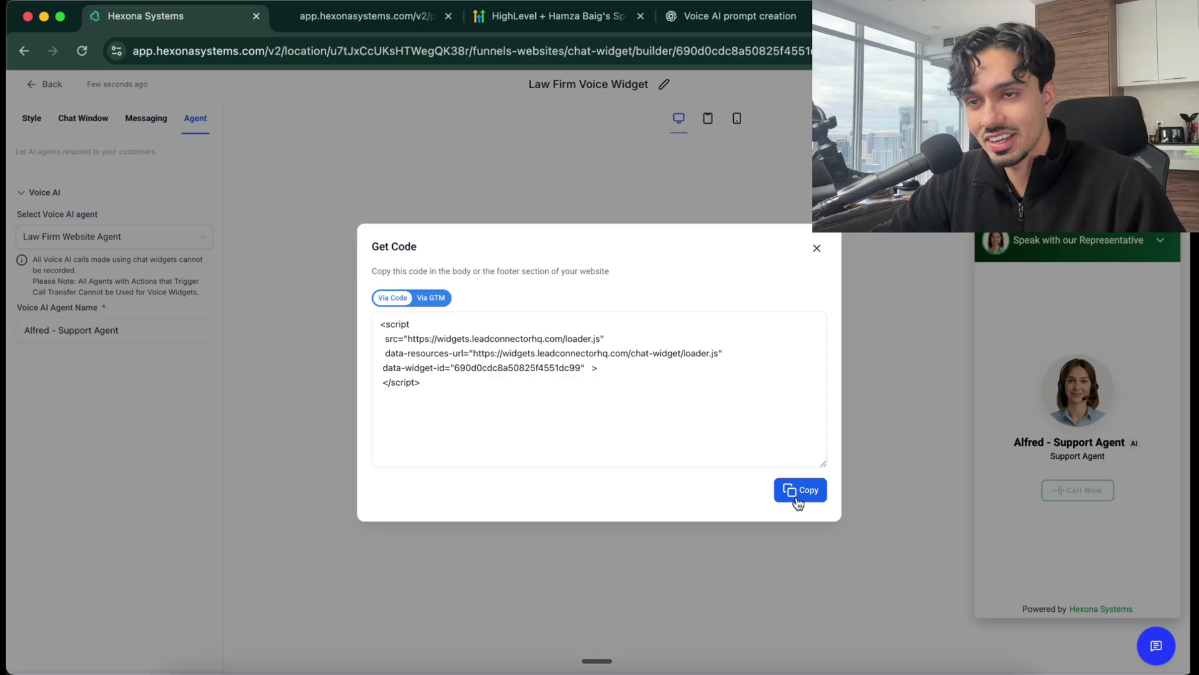
{"action": "left_click_drag", "start_coordinate": [455, 271], "coordinate": [542, 272]}
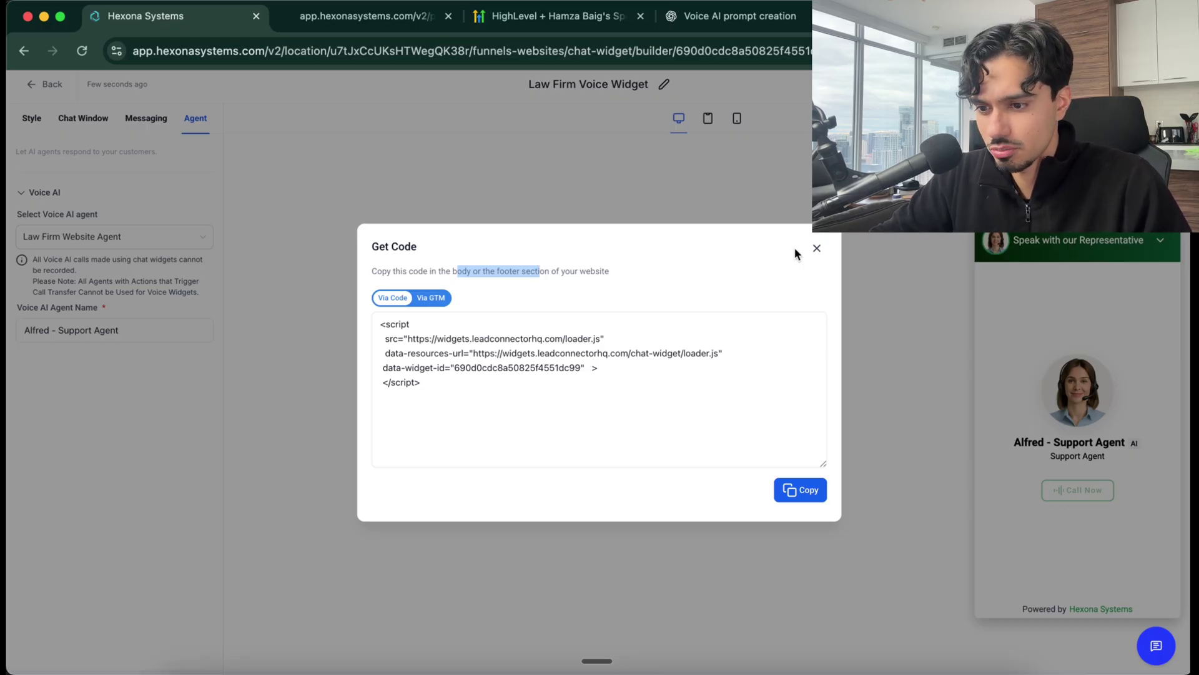
{"action": "left_click", "coordinate": [816, 248]}
Create a new funnel from the Personal Injury Attorneys template
{"action": "left_click", "coordinate": [28, 83]}
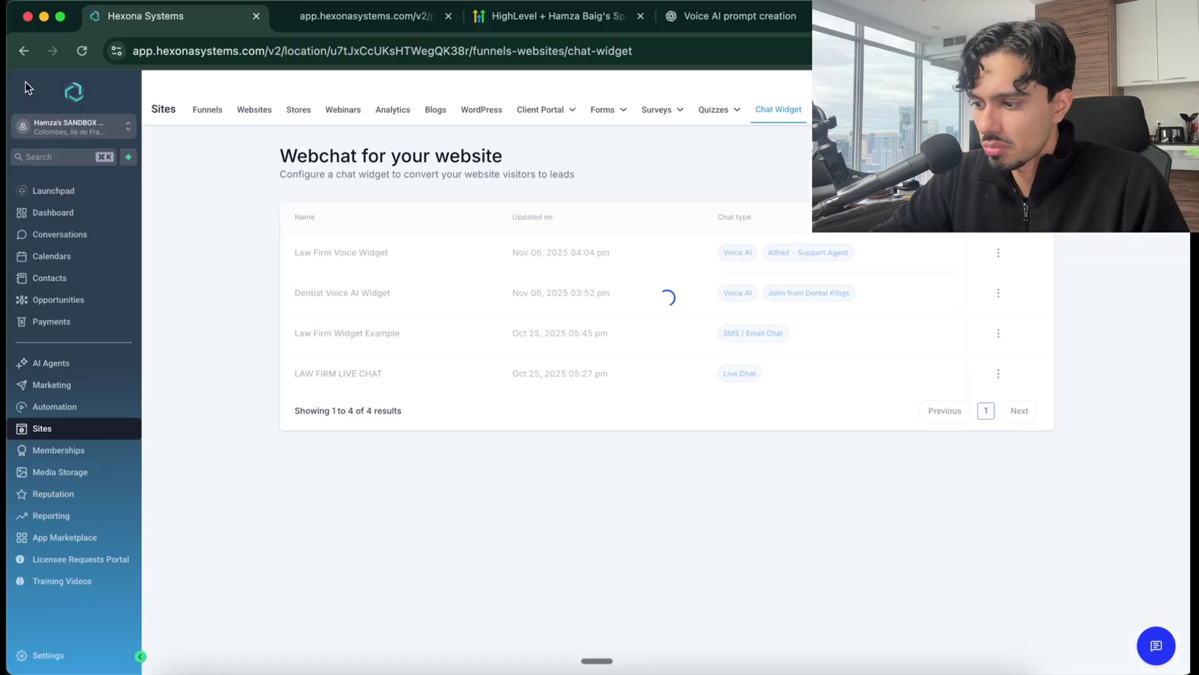
{"action": "left_click", "coordinate": [210, 118]}
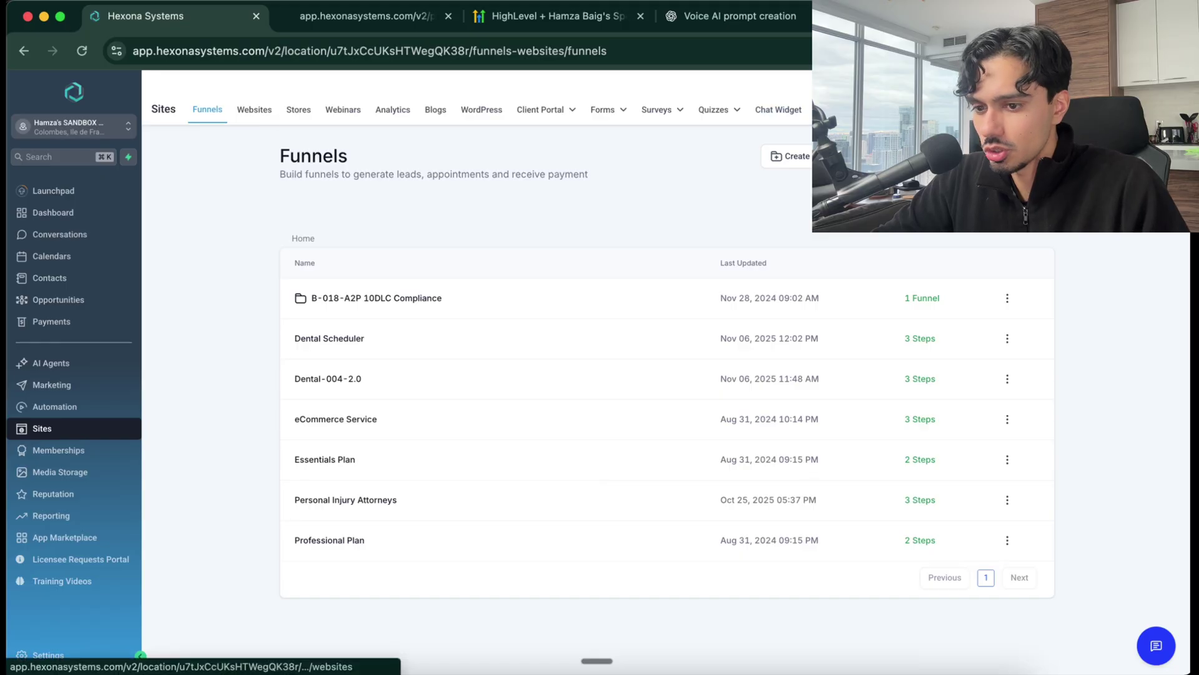
{"action": "left_click", "coordinate": [789, 156]}
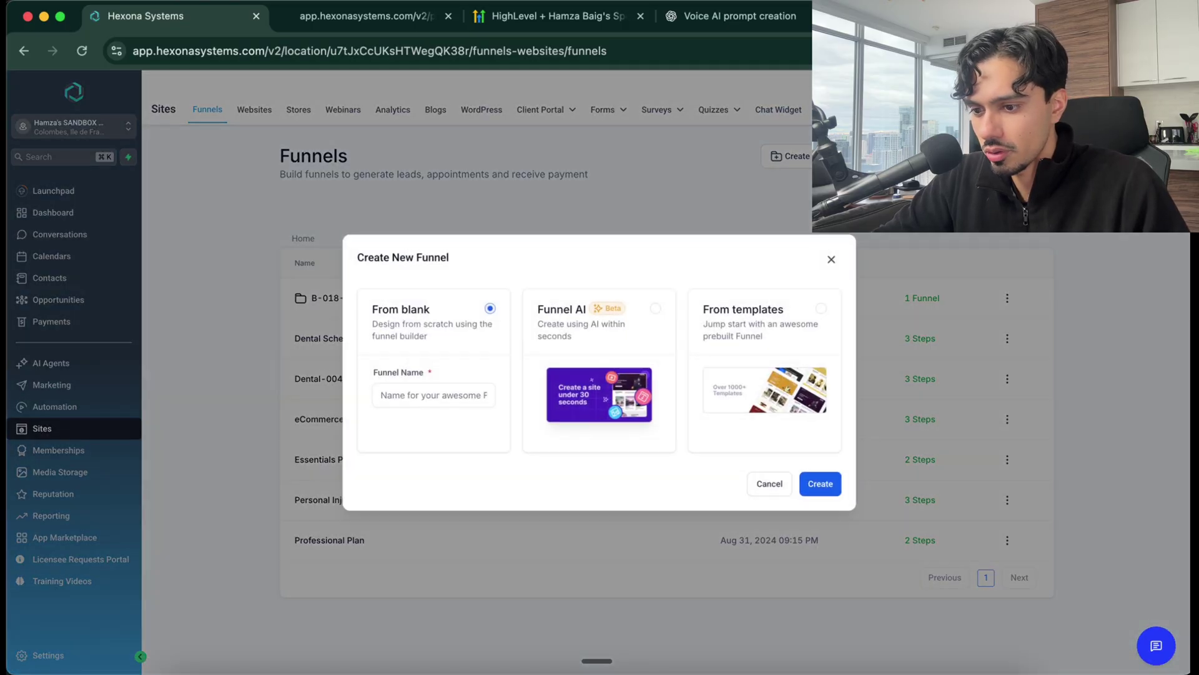
{"action": "left_click", "coordinate": [758, 346]}
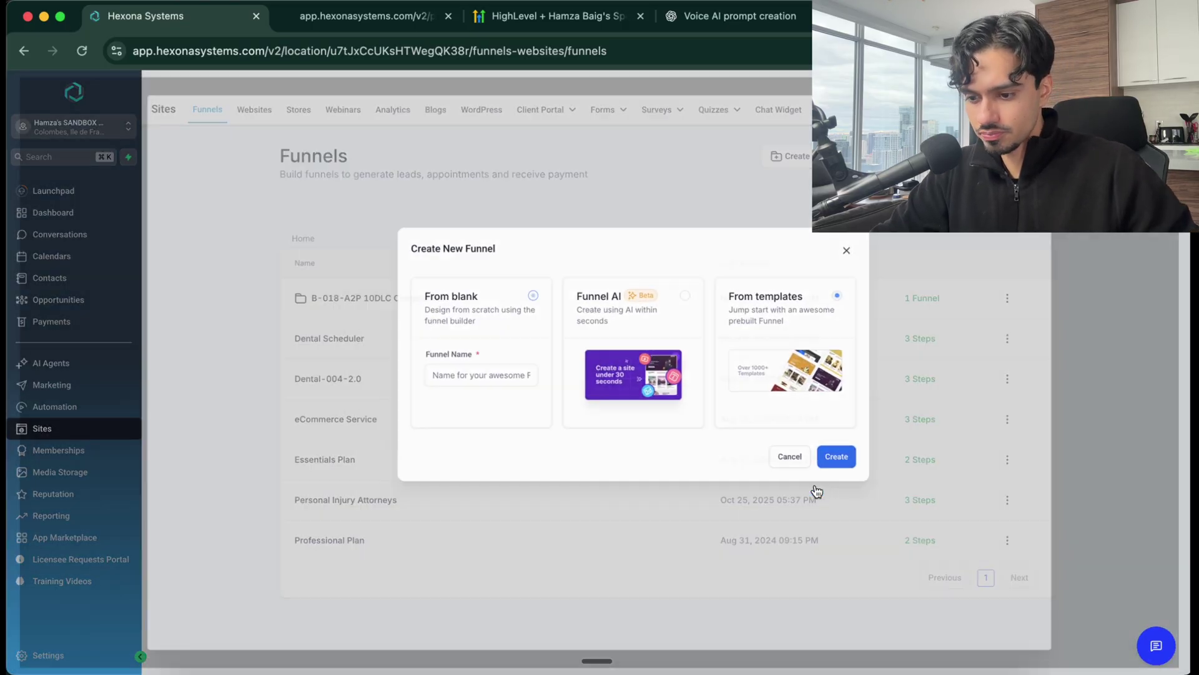
{"action": "left_click", "coordinate": [816, 484]}
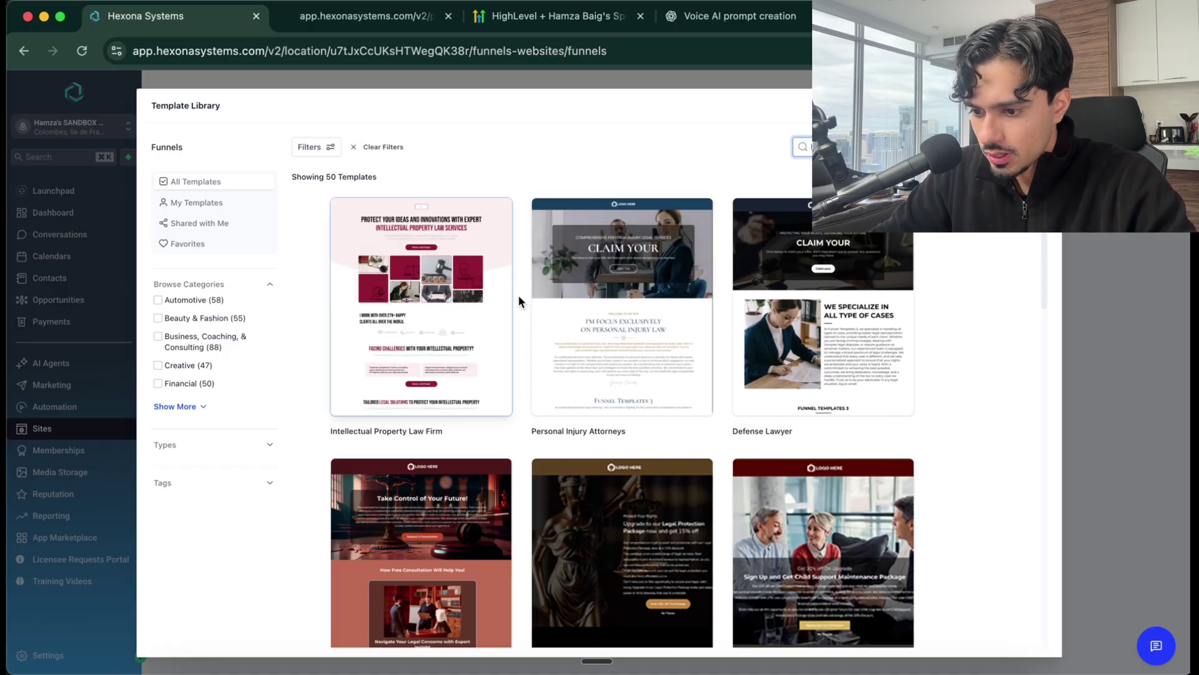
{"action": "mouse_move", "coordinate": [619, 325]}
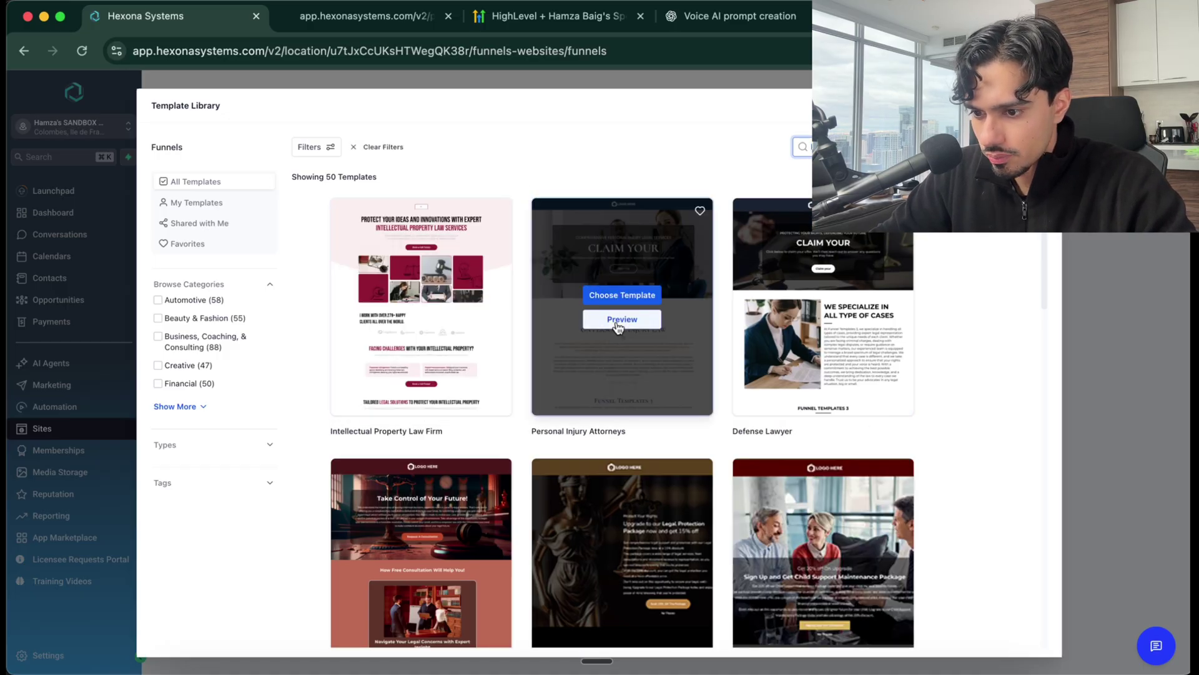
{"action": "left_click", "coordinate": [629, 296]}
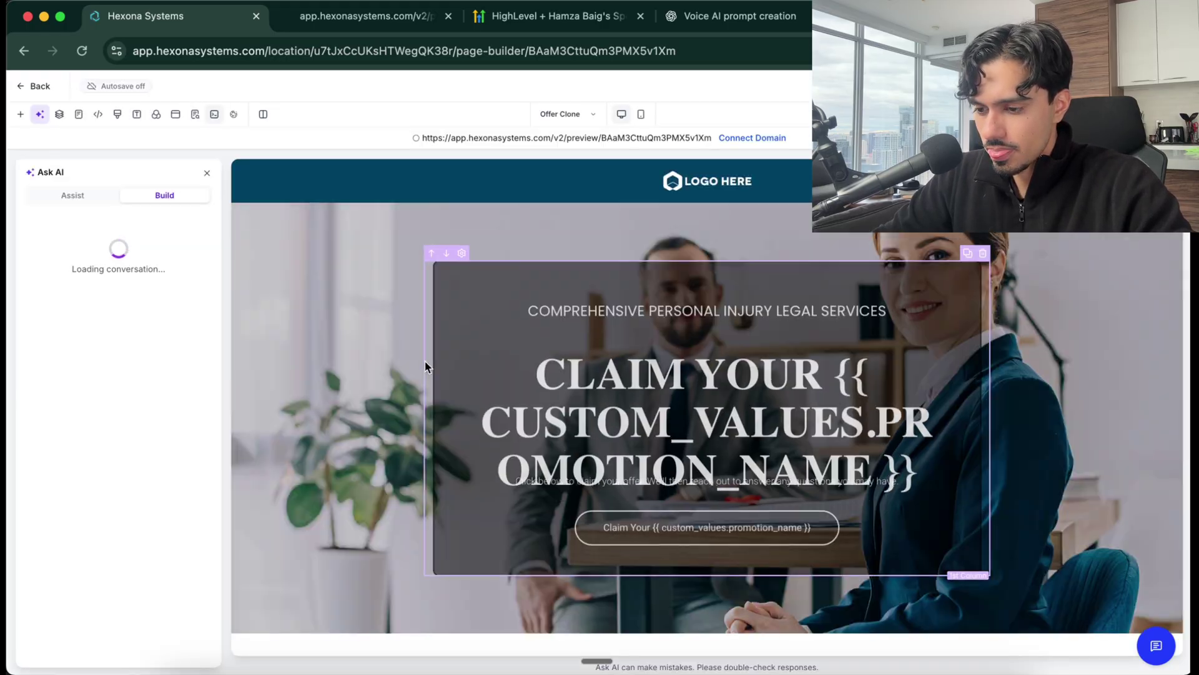
Replace the headline's promotion placeholder with 'personal injury'
{"action": "left_click", "coordinate": [638, 385]}
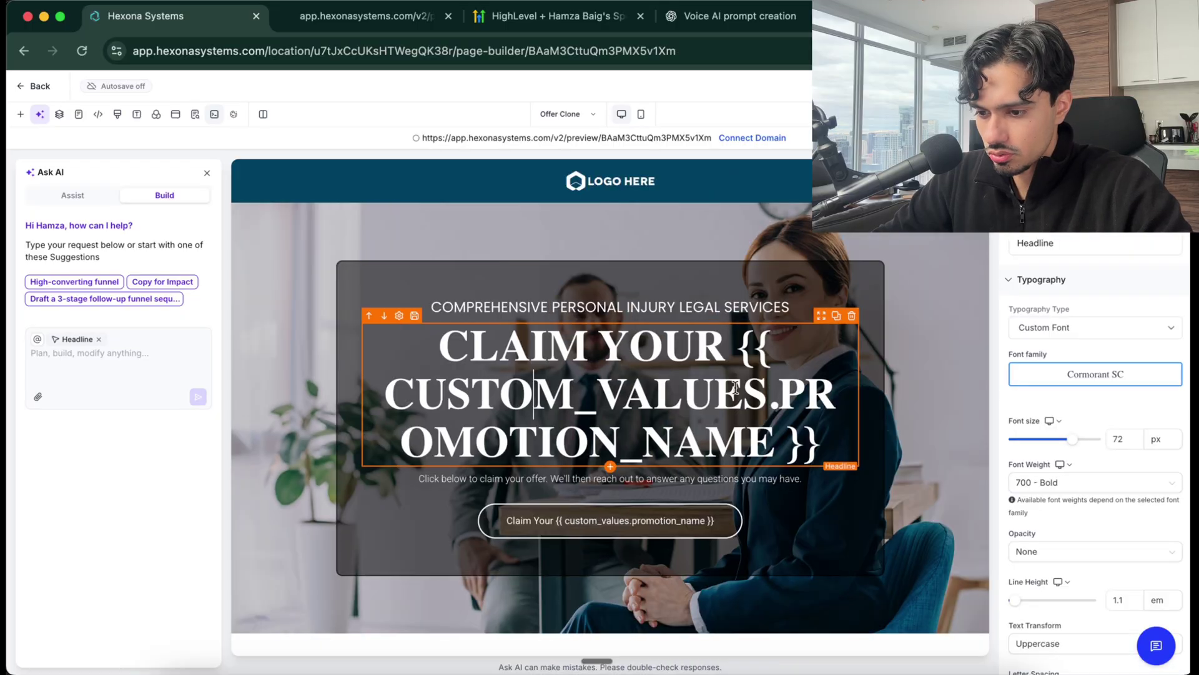
{"action": "left_click_drag", "start_coordinate": [838, 442], "coordinate": [729, 351]}
{"action": "type", "text": "personal ji"}
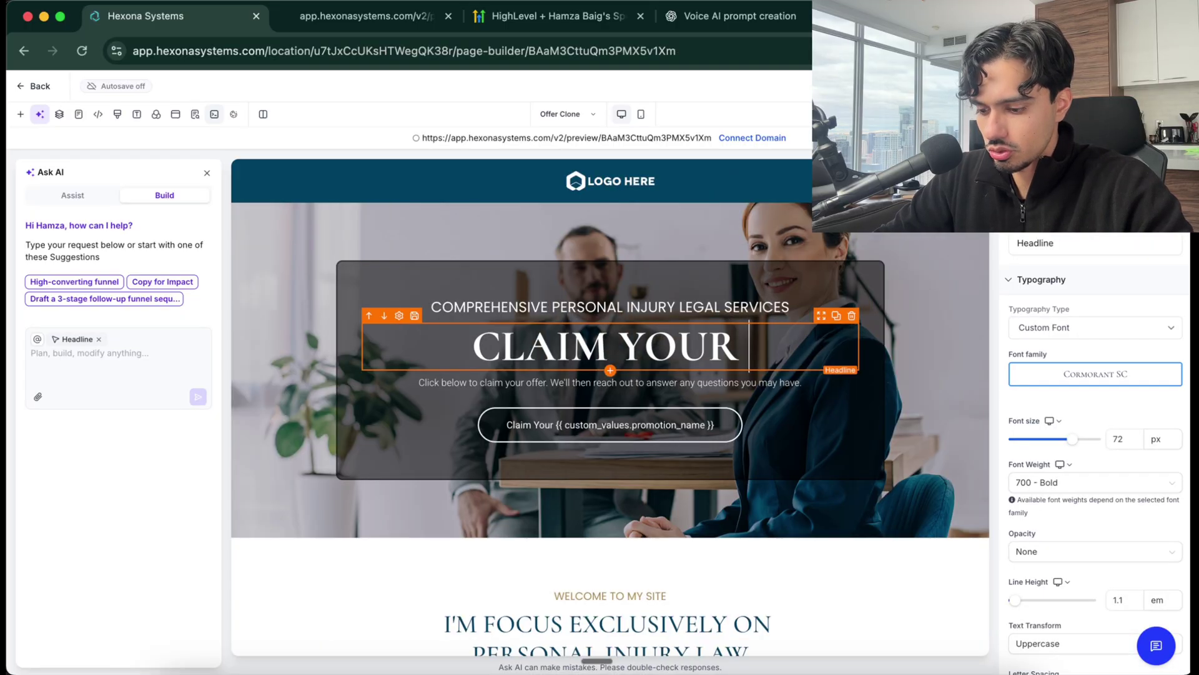
{"action": "key", "text": "BackSpace"}
{"action": "key", "text": "BackSpace"}
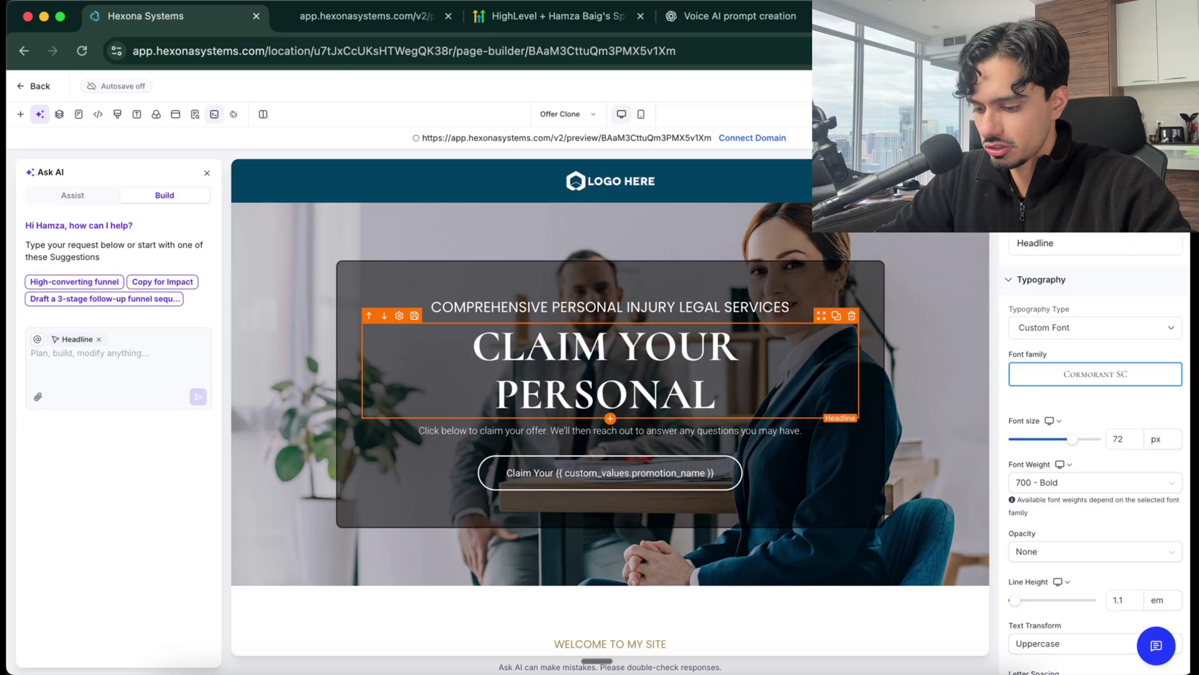
{"action": "type", "text": "injury"}
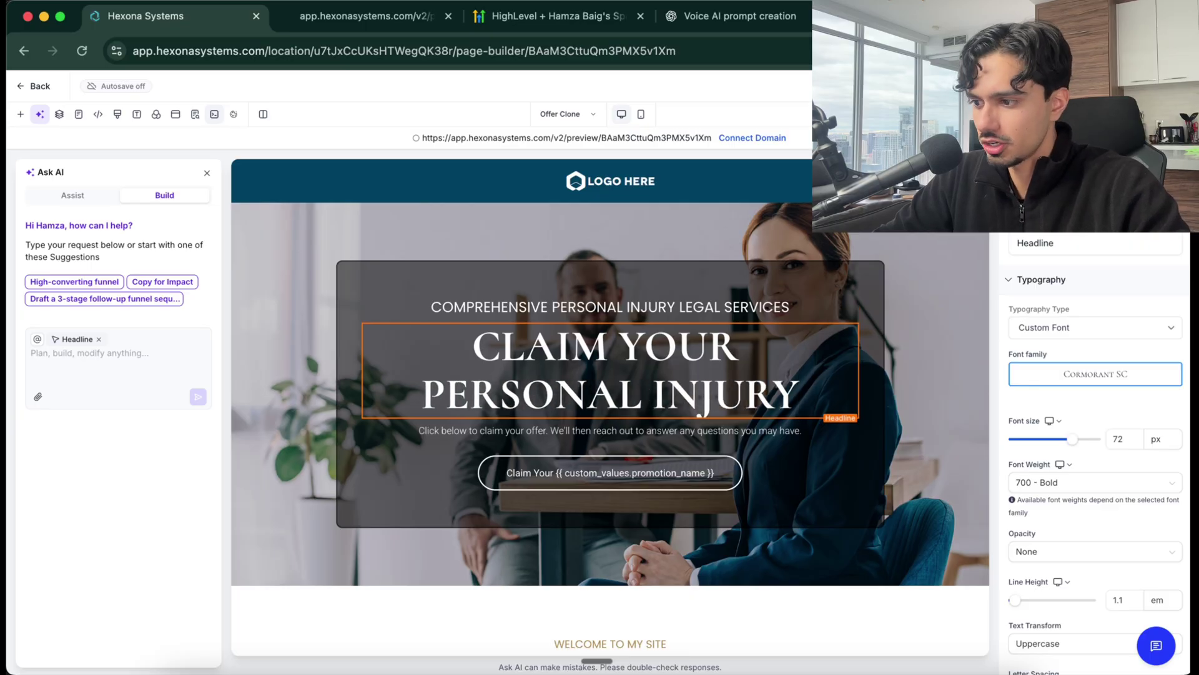
Check the SEO Meta Data settings without changing them, then focus the Ask AI box
{"action": "left_click", "coordinate": [73, 355]}
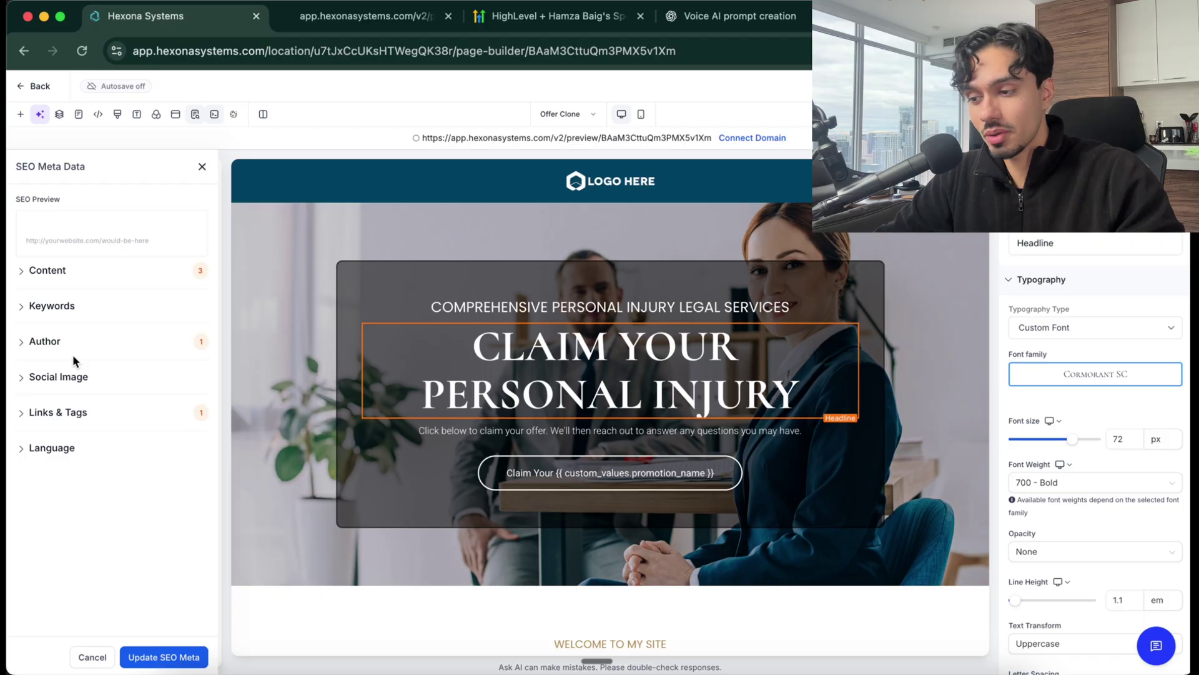
{"action": "left_click", "coordinate": [81, 657]}
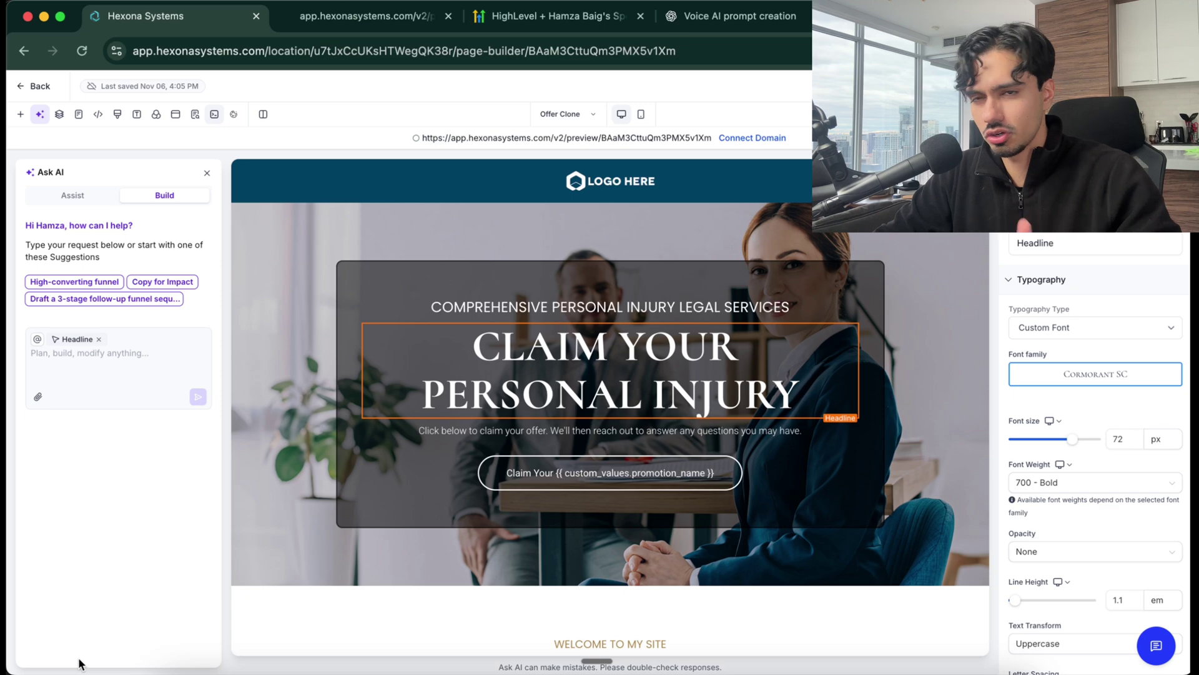
{"action": "left_click", "coordinate": [66, 379]}
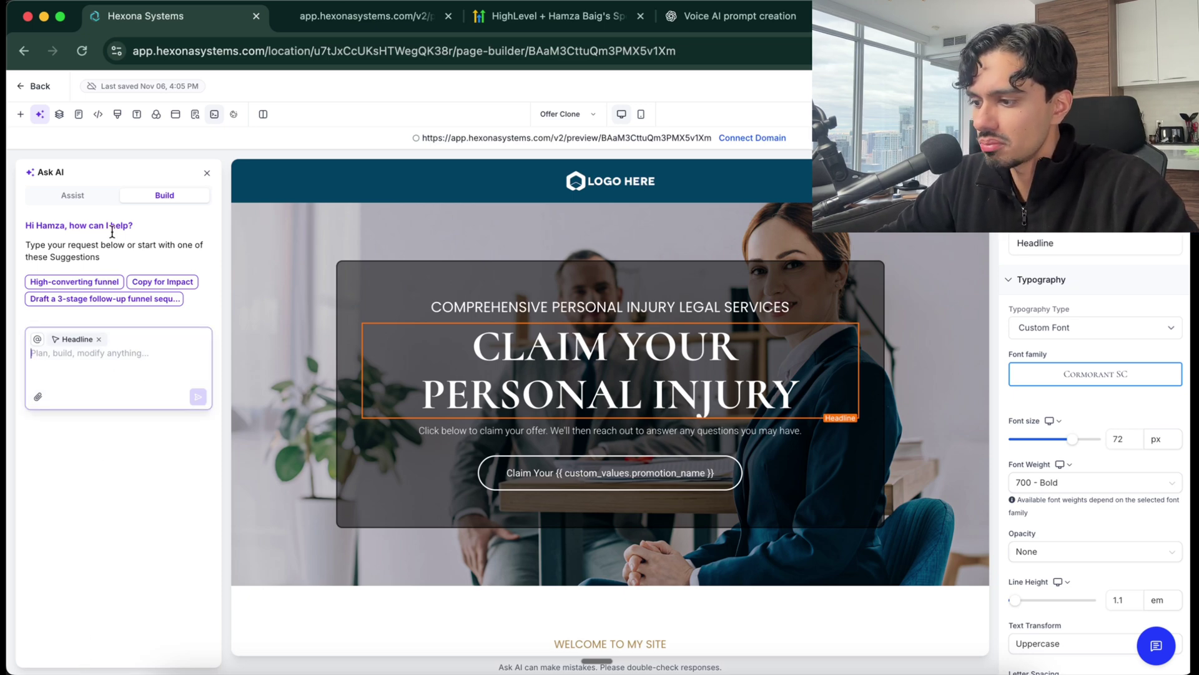
Set the Personal Injury Attorneys funnel's chat widget to Law Firm Voice Widget and save the settings
{"action": "left_click", "coordinate": [27, 88]}
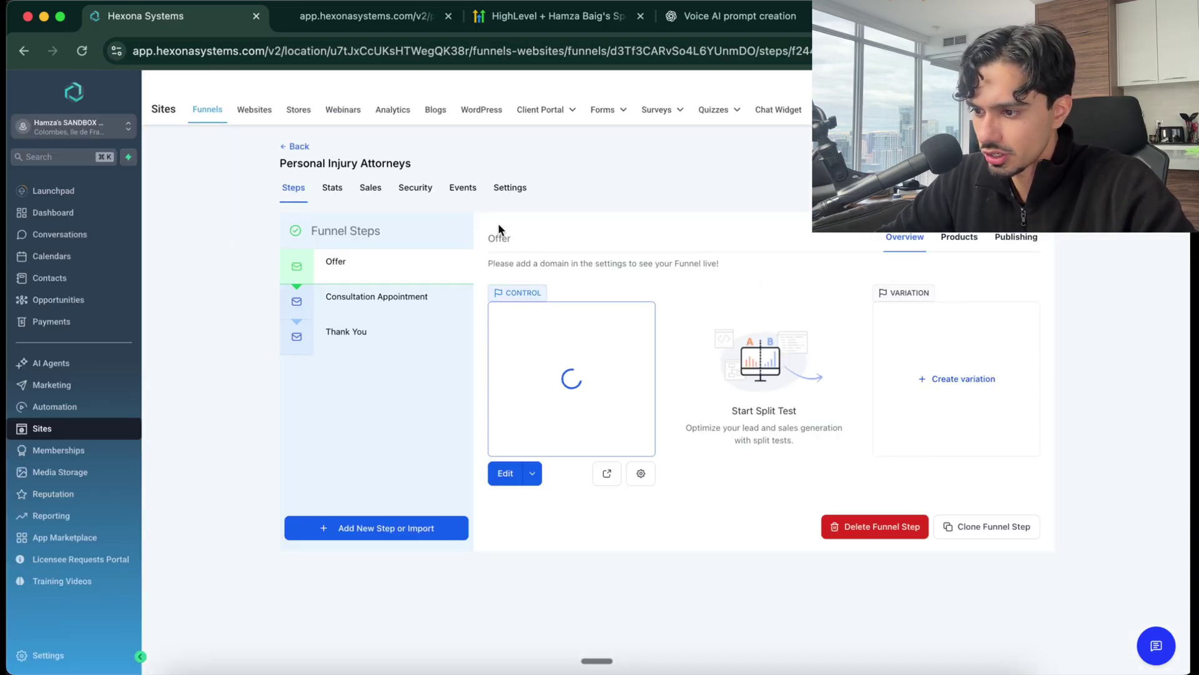
{"action": "left_click", "coordinate": [509, 194]}
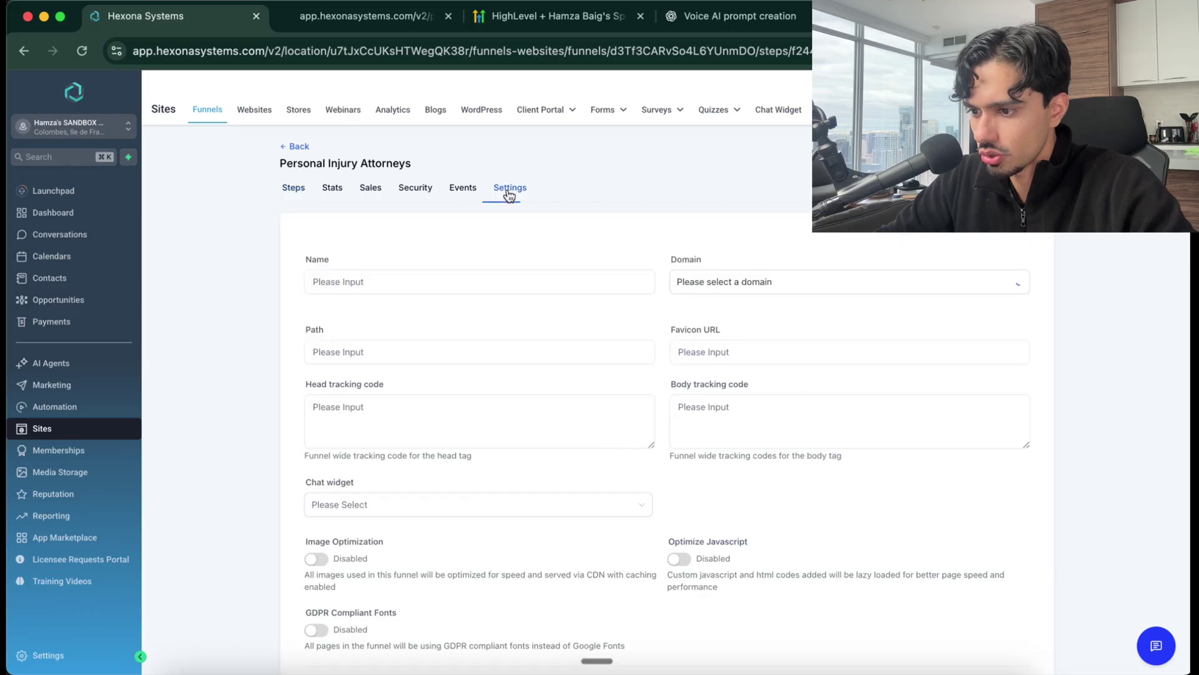
{"action": "scroll", "coordinate": [417, 350], "scroll_direction": "down", "scroll_amount": 2}
{"action": "left_click", "coordinate": [388, 428]}
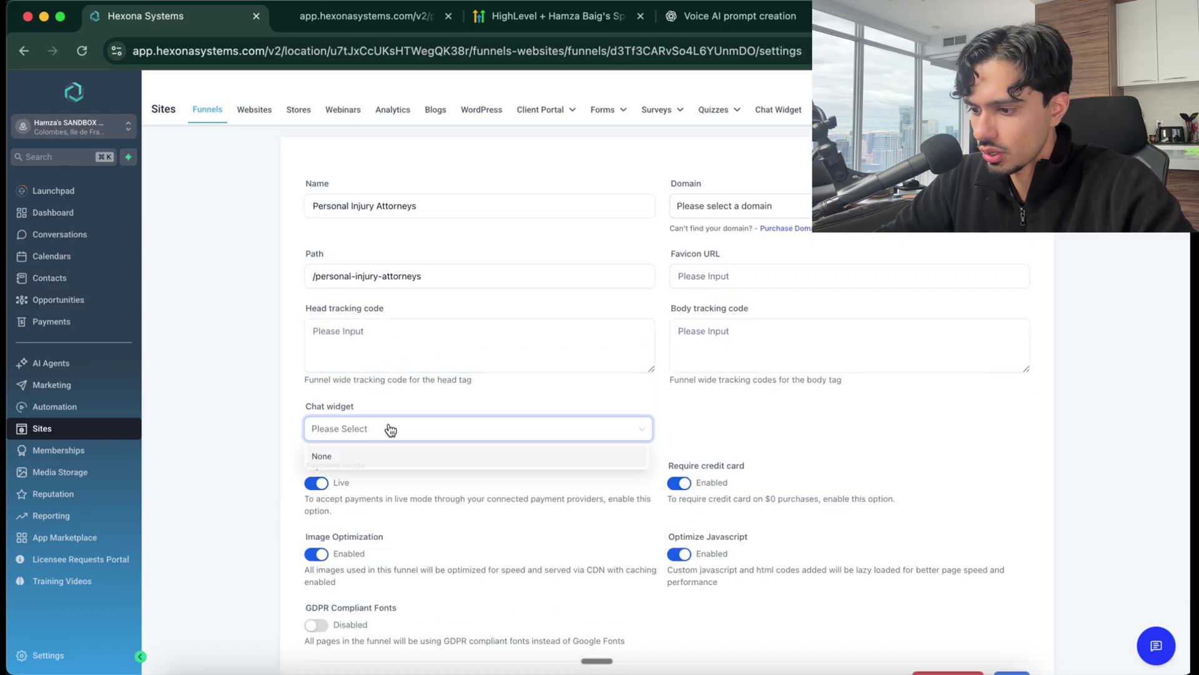
{"action": "left_click", "coordinate": [346, 479]}
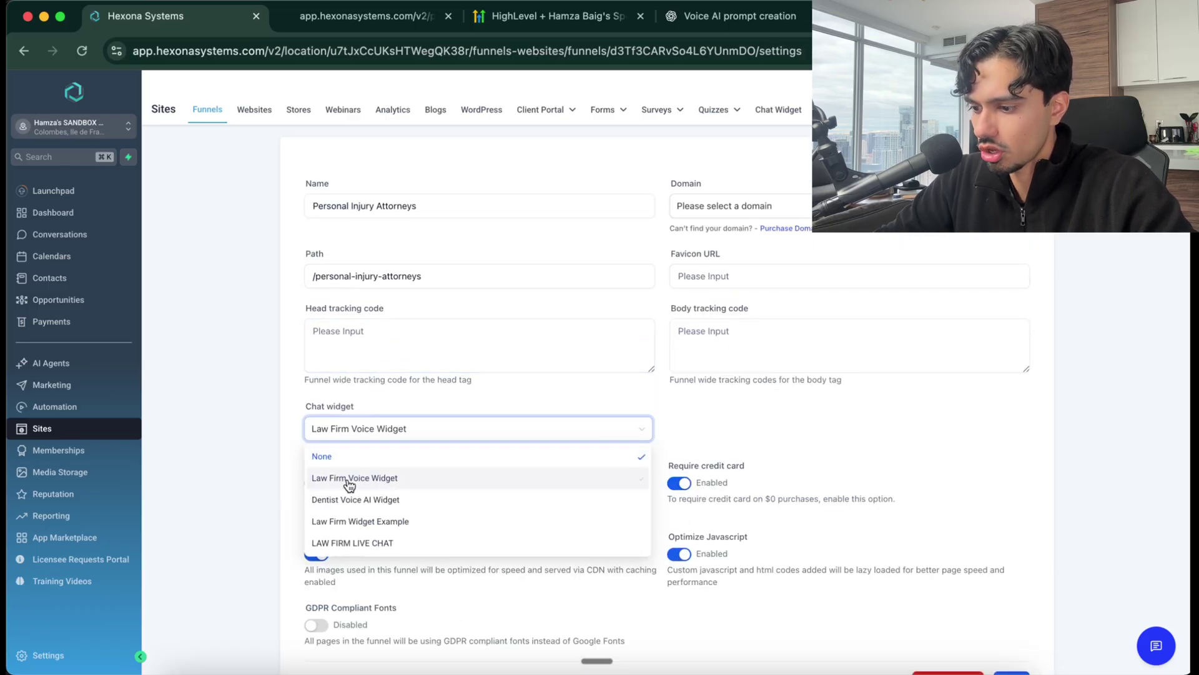
{"action": "scroll", "coordinate": [815, 537], "scroll_direction": "down", "scroll_amount": 2}
{"action": "left_click", "coordinate": [1011, 587]}
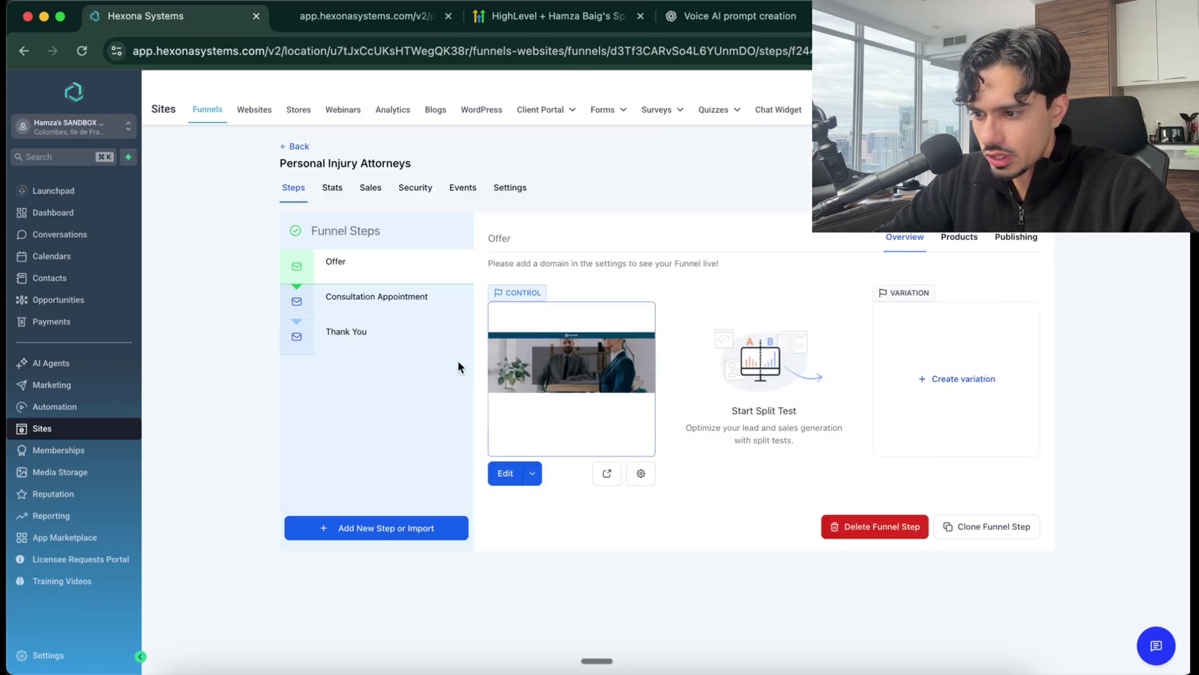
Preview the Offer page and hold a 40-second test call with the voice agent Alfred
{"action": "left_click", "coordinate": [607, 474]}
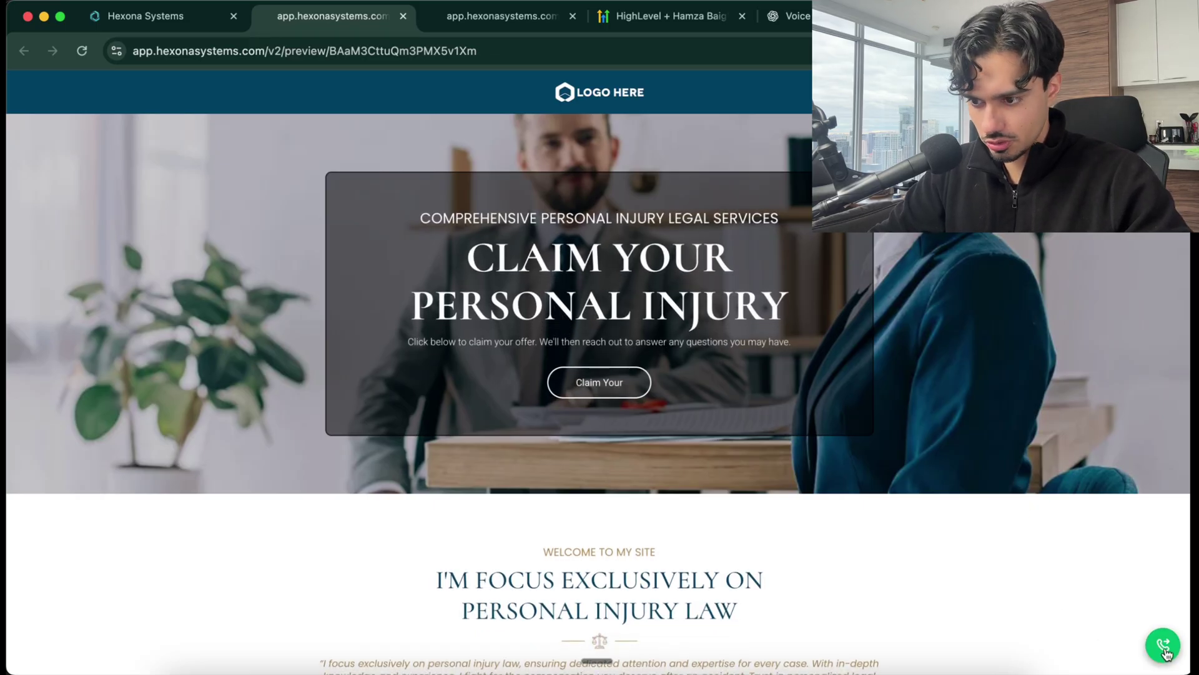
{"action": "left_click", "coordinate": [1166, 651]}
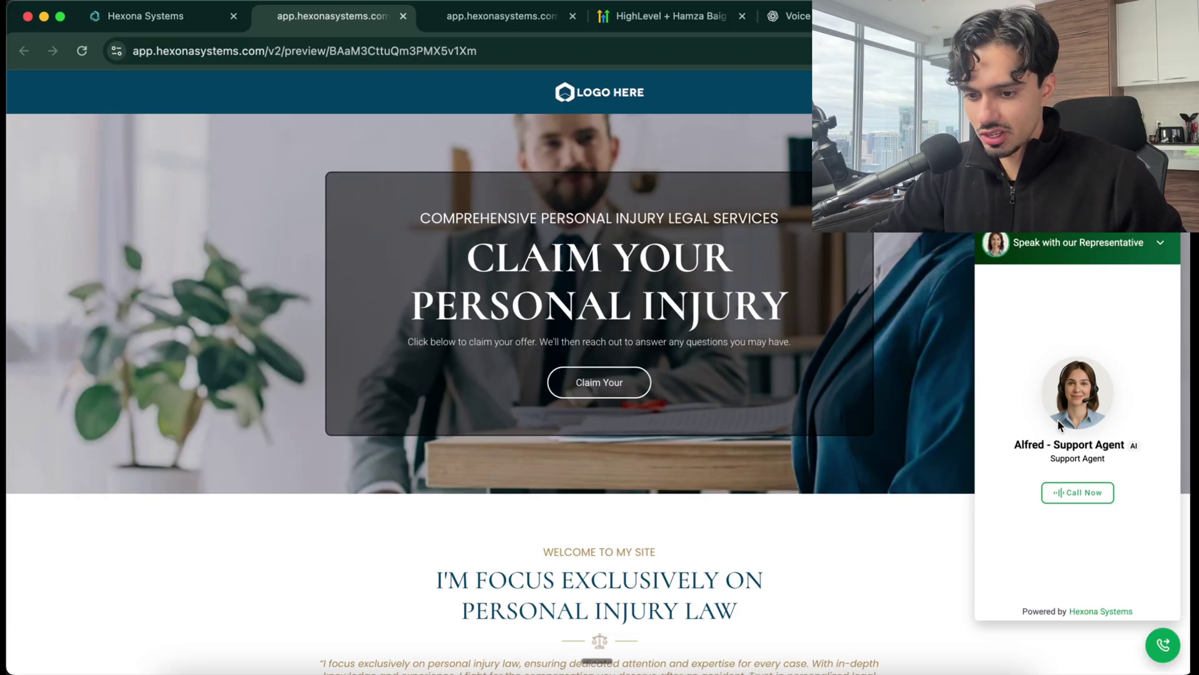
{"action": "left_click", "coordinate": [1084, 496]}
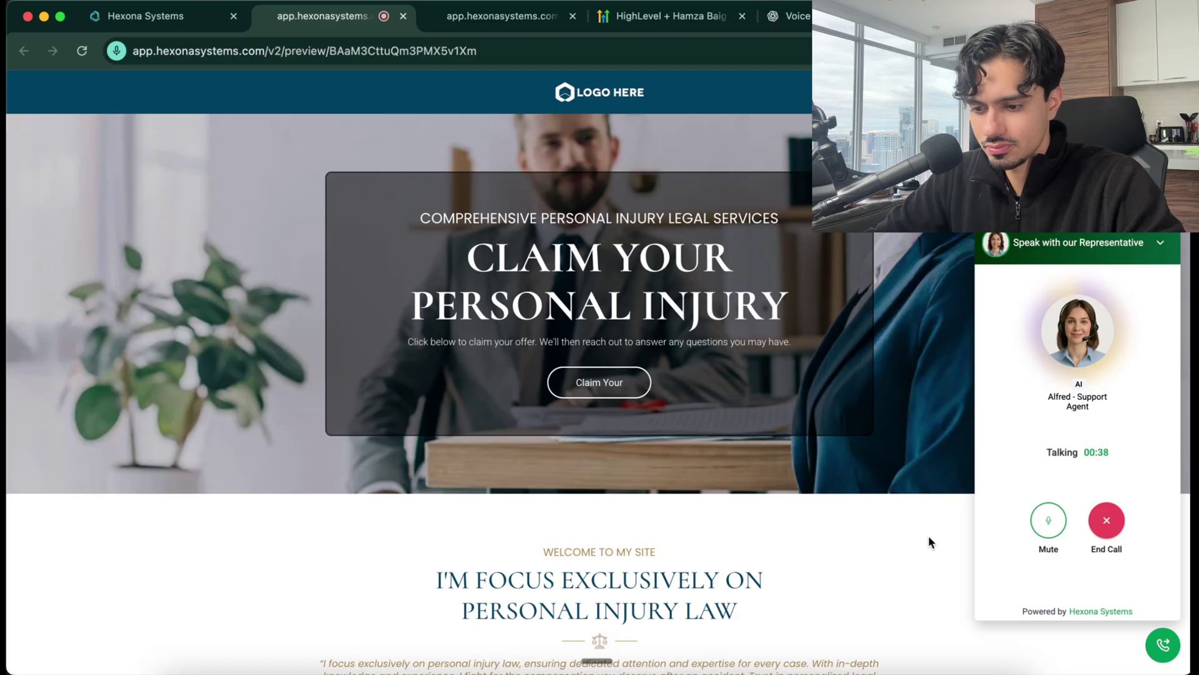
{"action": "left_click", "coordinate": [1107, 522]}
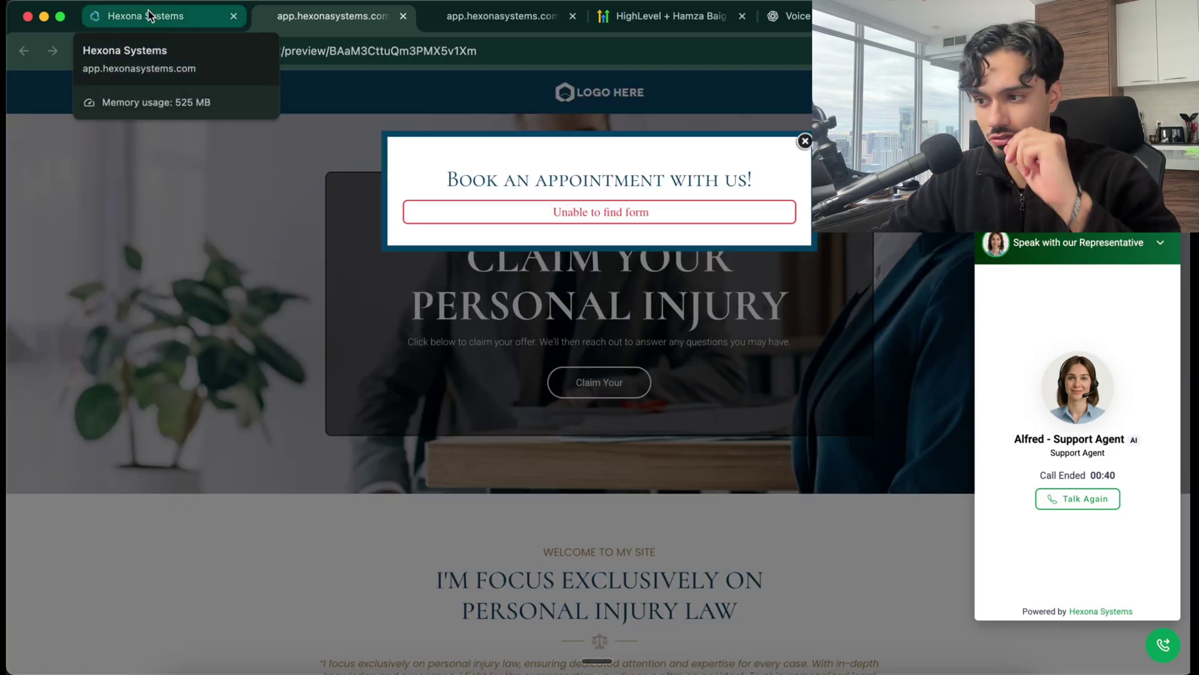
{"action": "left_click", "coordinate": [149, 15]}
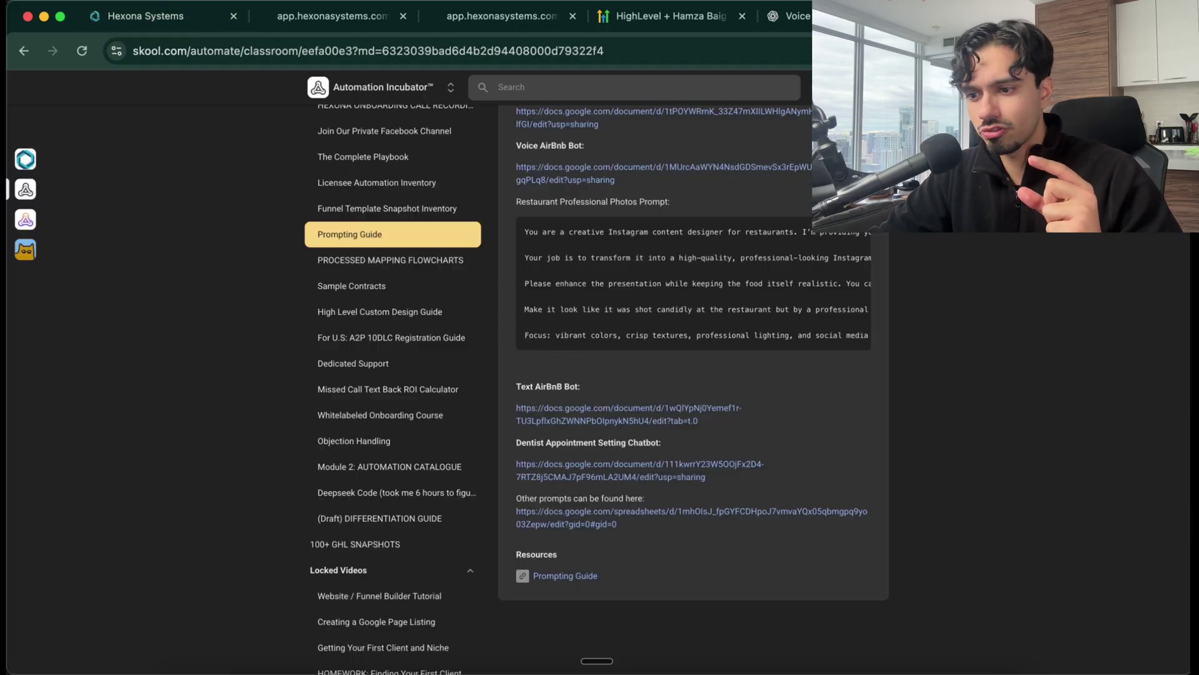
Open the licensee Resource Vault course from the Skool classroom, after glancing at the HighLevel free-trial page
{"action": "scroll", "coordinate": [319, 291], "scroll_direction": "up", "scroll_amount": 5}
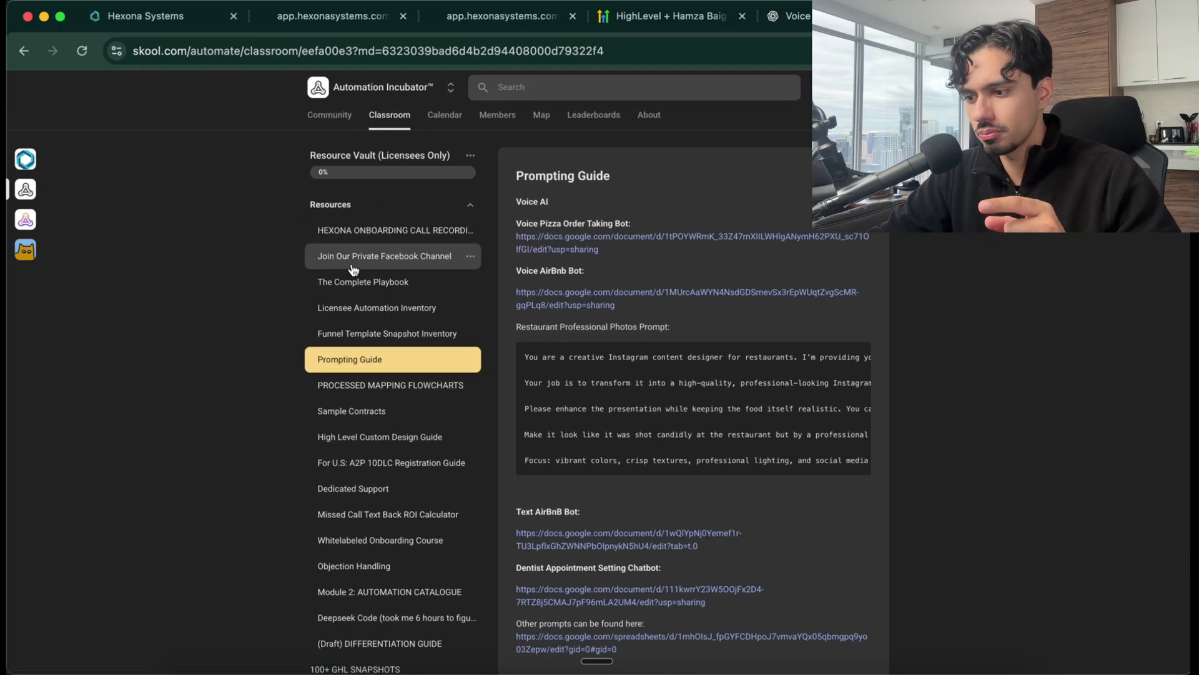
{"action": "left_click", "coordinate": [387, 127]}
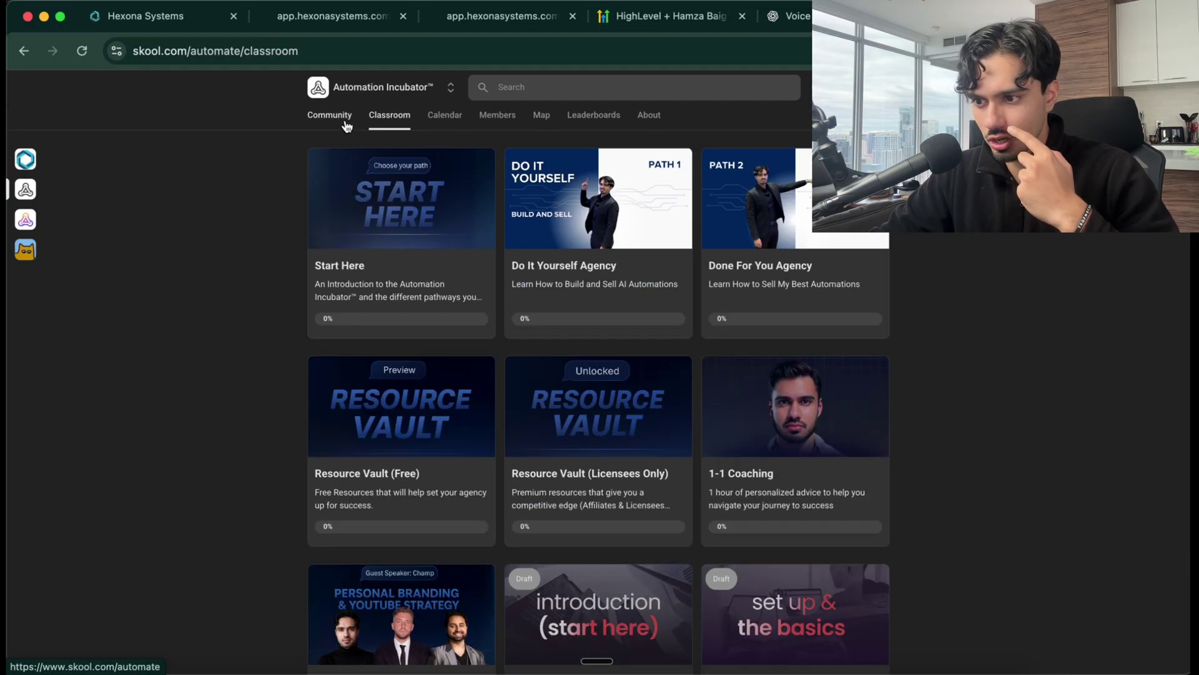
{"action": "left_click", "coordinate": [642, 21]}
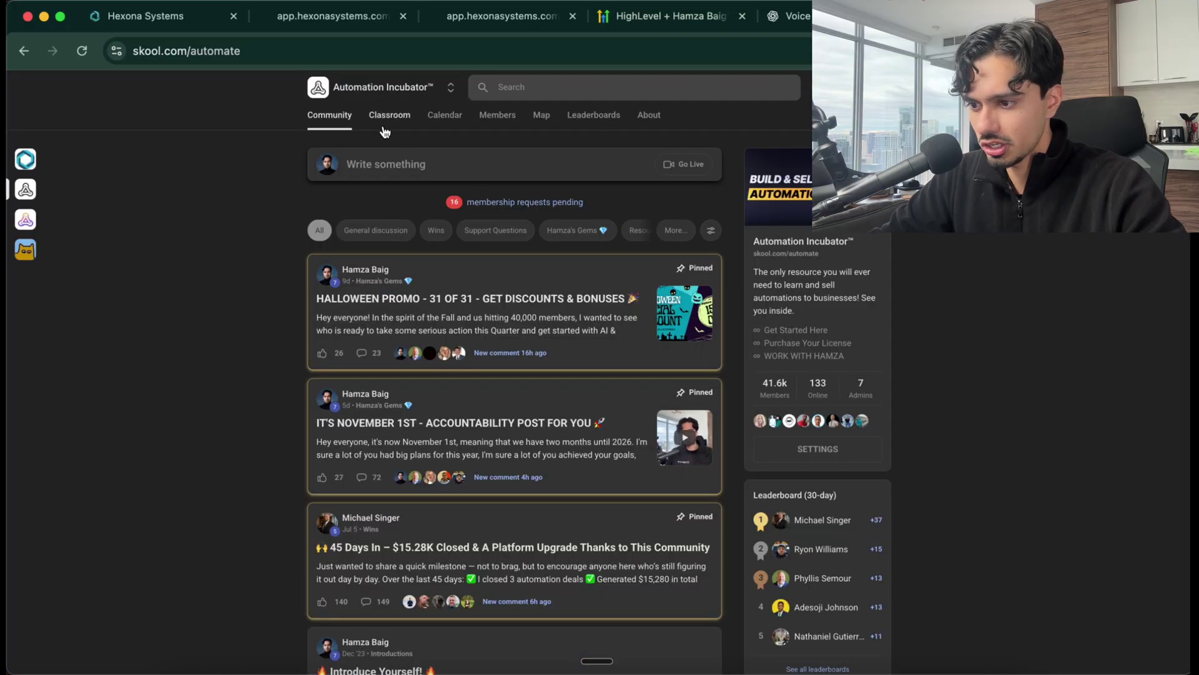
{"action": "left_click", "coordinate": [385, 125]}
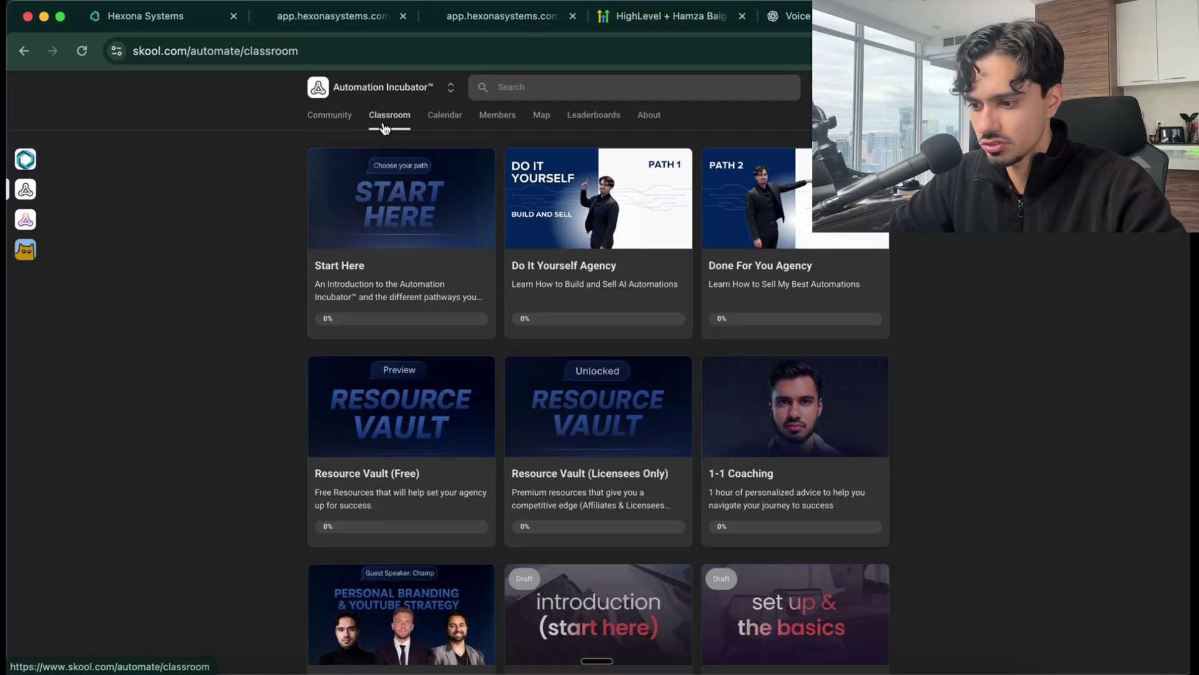
{"action": "scroll", "coordinate": [554, 428], "scroll_direction": "down", "scroll_amount": 2}
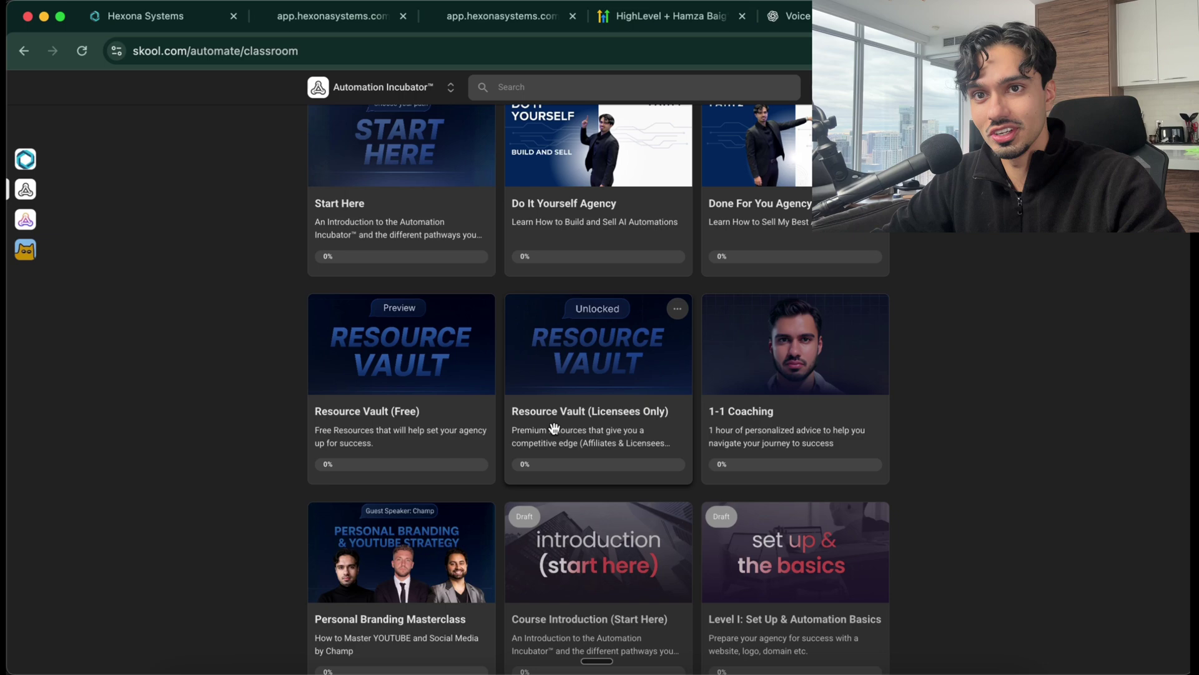
{"action": "left_click", "coordinate": [589, 363]}
Browse the vault's lessons: Funnel Template Snapshot Inventory, the private Facebook channel, and Whitelabeled Onboarding Course
{"action": "scroll", "coordinate": [332, 500], "scroll_direction": "down", "scroll_amount": 3}
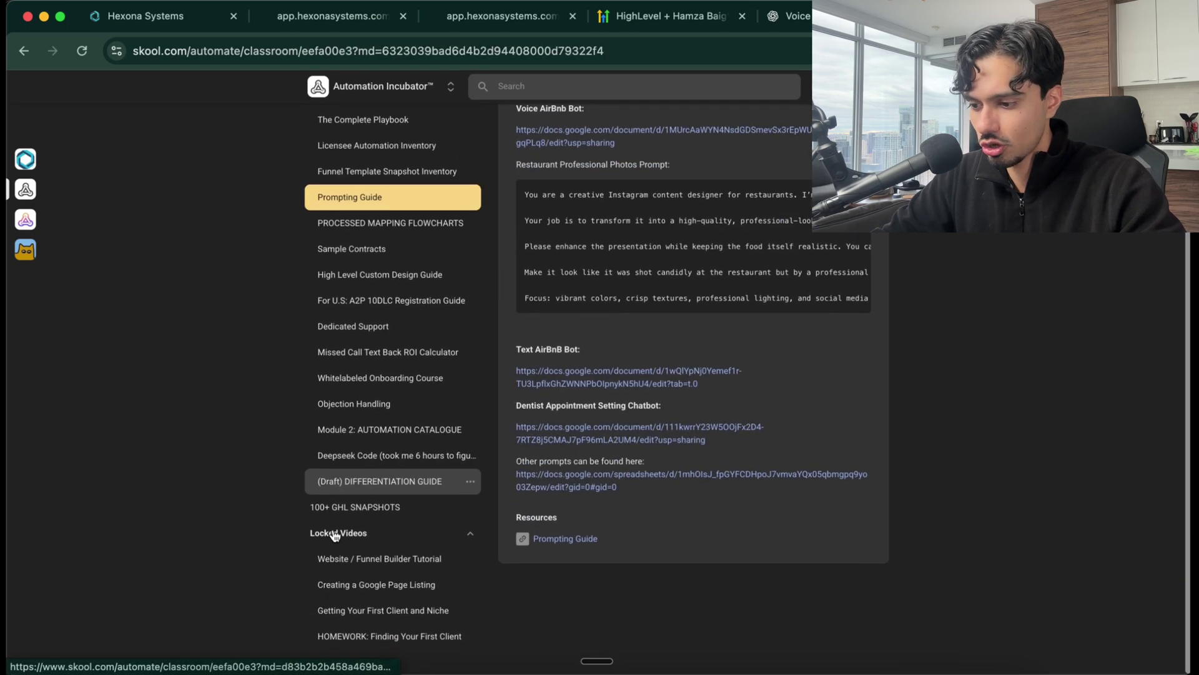
{"action": "scroll", "coordinate": [343, 498], "scroll_direction": "up", "scroll_amount": 3}
{"action": "scroll", "coordinate": [370, 502], "scroll_direction": "down", "scroll_amount": 2}
{"action": "left_click", "coordinate": [388, 235]}
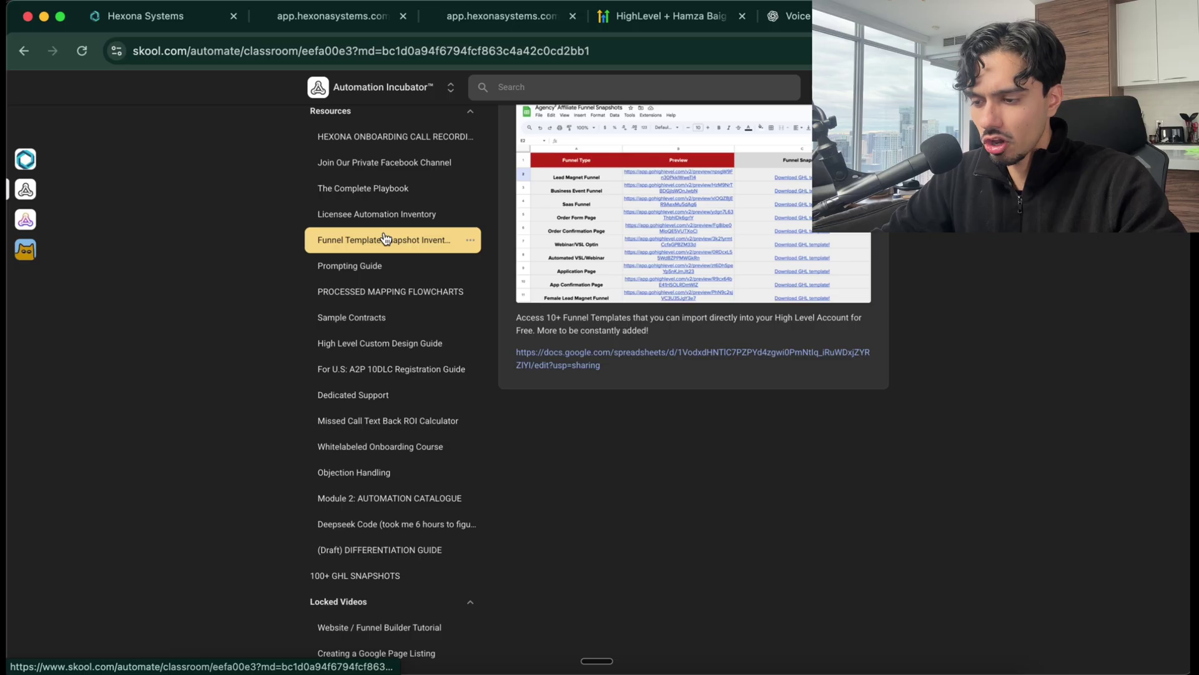
{"action": "scroll", "coordinate": [383, 267], "scroll_direction": "up", "scroll_amount": 2}
{"action": "left_click", "coordinate": [382, 265]}
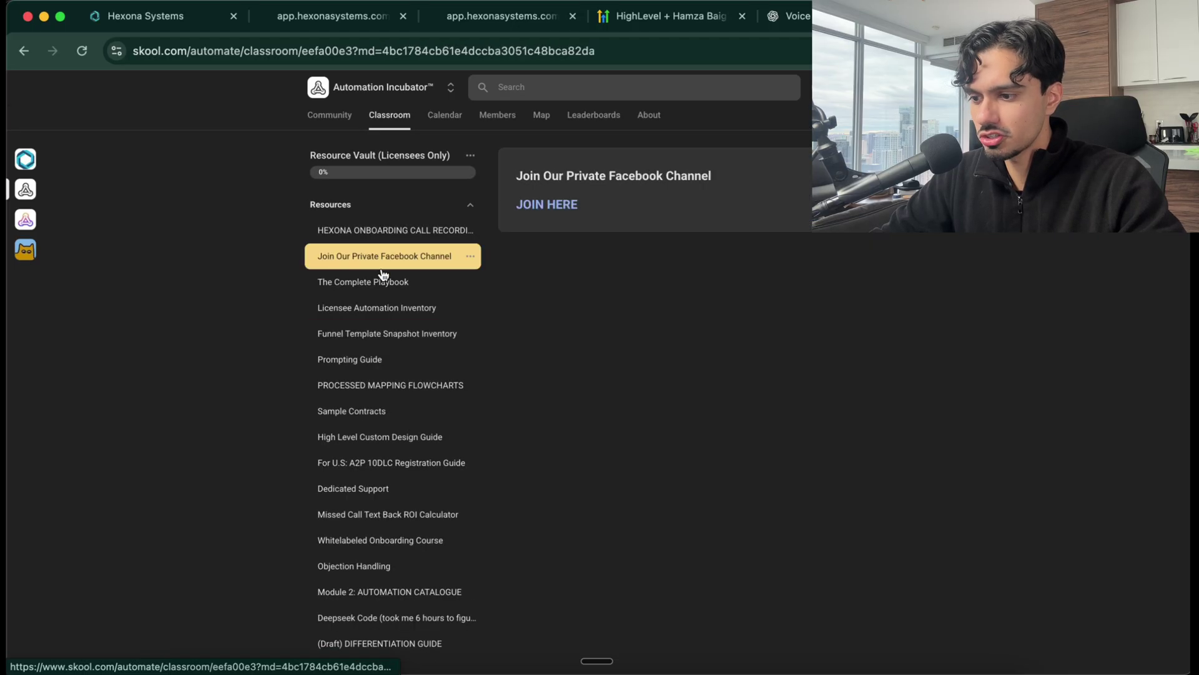
{"action": "scroll", "coordinate": [388, 293], "scroll_direction": "down", "scroll_amount": 3}
{"action": "scroll", "coordinate": [392, 387], "scroll_direction": "up", "scroll_amount": 1}
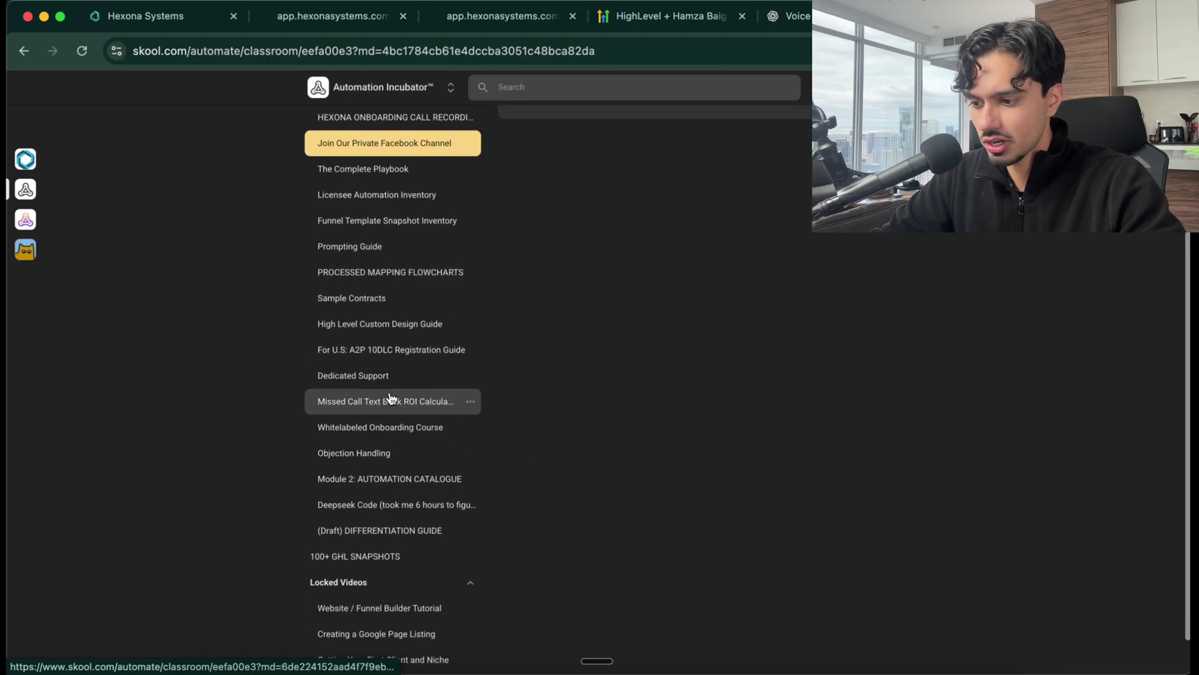
{"action": "left_click", "coordinate": [375, 427]}
{"action": "scroll", "coordinate": [557, 509], "scroll_direction": "down", "scroll_amount": 3}
{"action": "scroll", "coordinate": [556, 510], "scroll_direction": "up", "scroll_amount": 1}
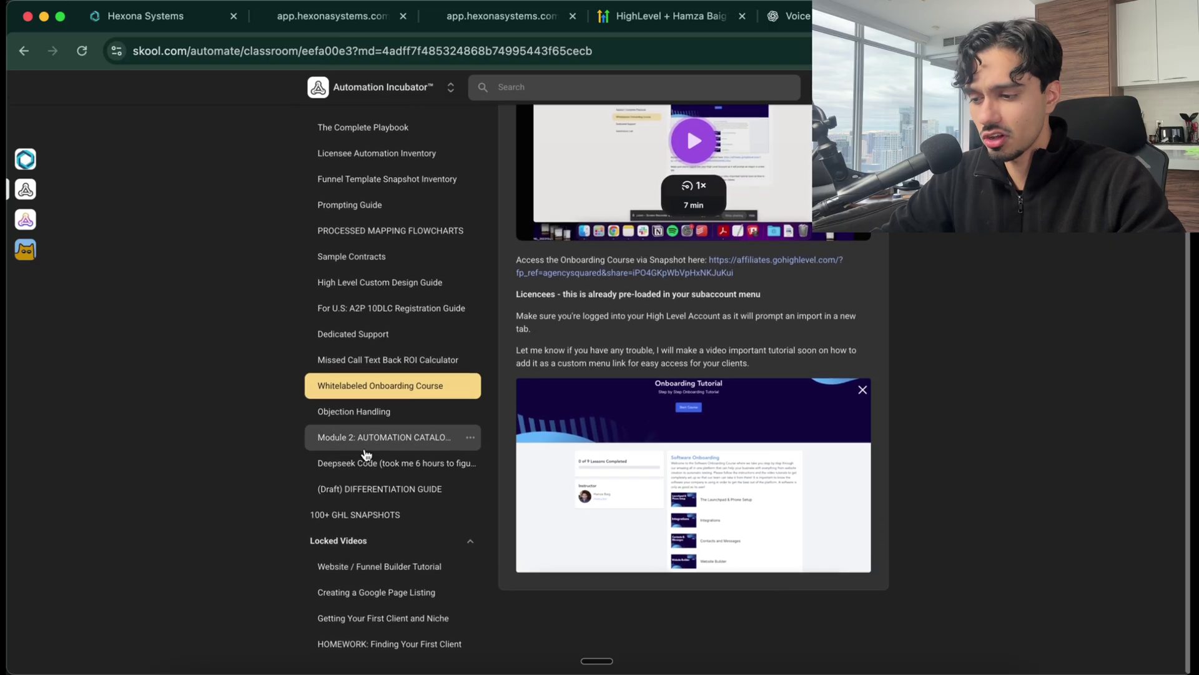
Open the 100+ GHL SNAPSHOTS lesson's spreadsheet and zoom the page back out
{"action": "left_click", "coordinate": [355, 514]}
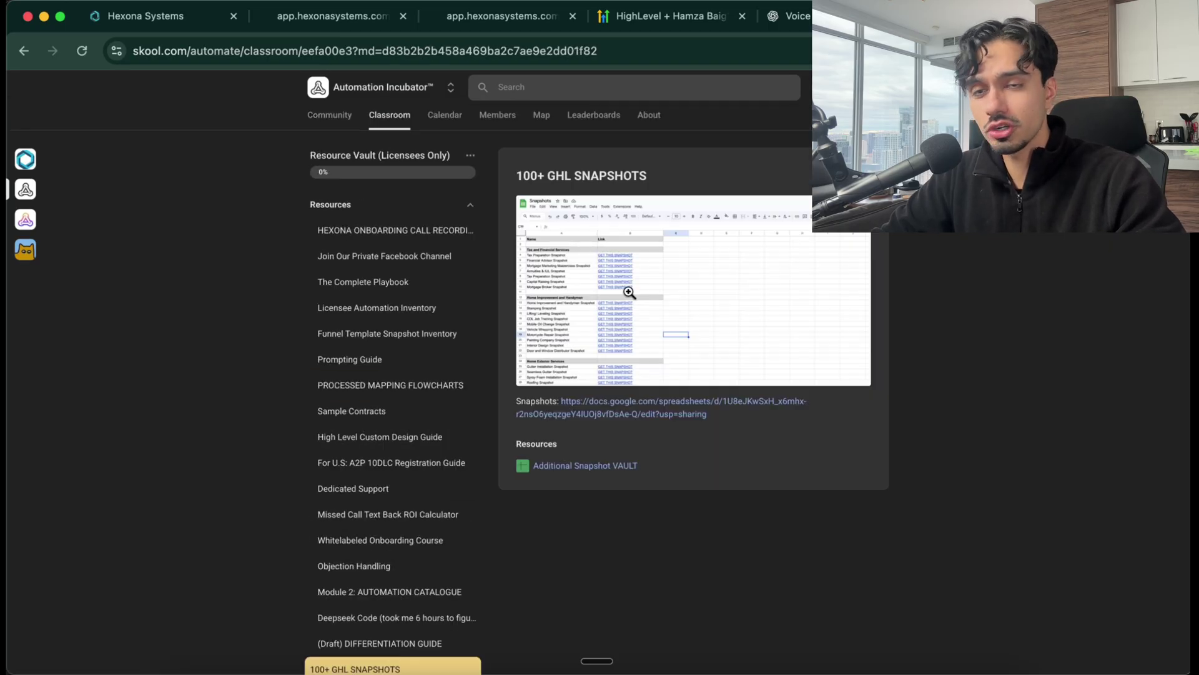
{"action": "scroll", "coordinate": [625, 293], "scroll_direction": "up", "scroll_amount": 5}
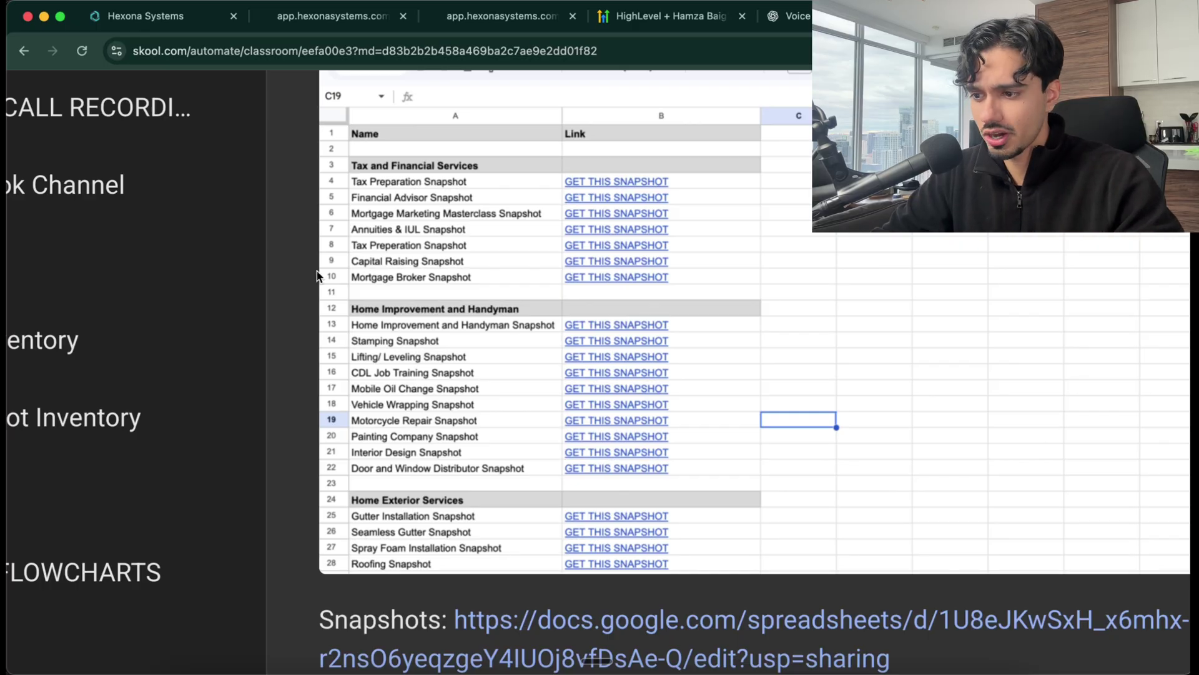
{"action": "scroll", "coordinate": [387, 375], "scroll_direction": "down", "scroll_amount": 2}
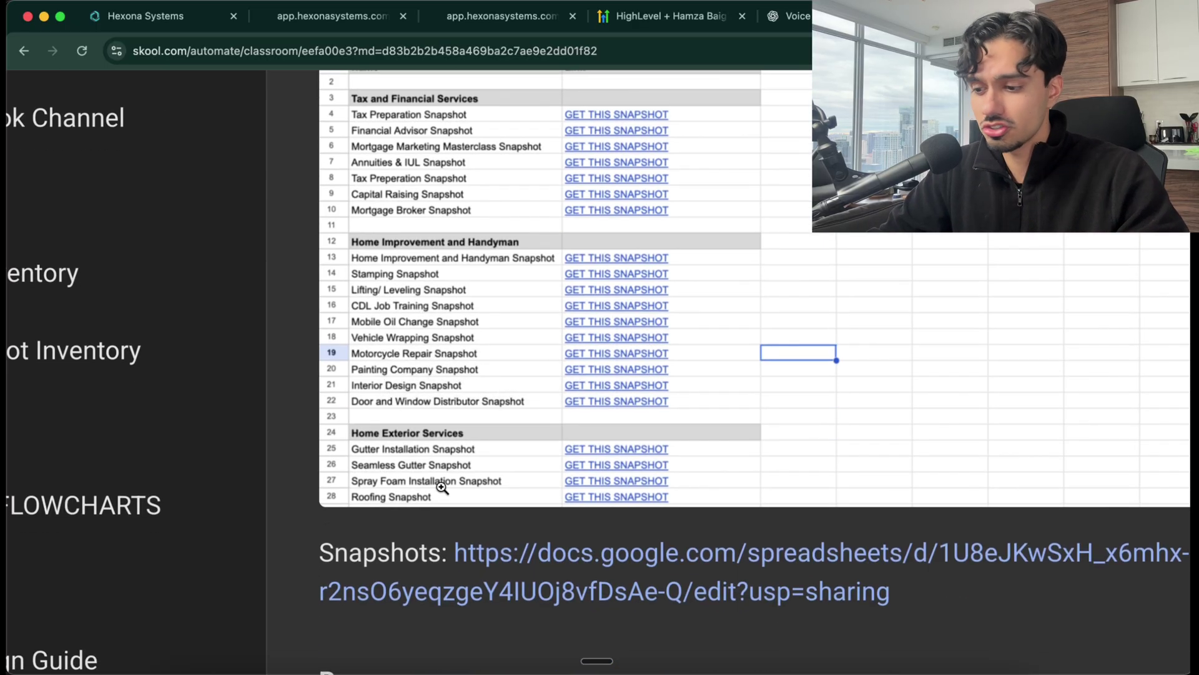
{"action": "scroll", "coordinate": [442, 487], "scroll_direction": "down", "scroll_amount": 5}
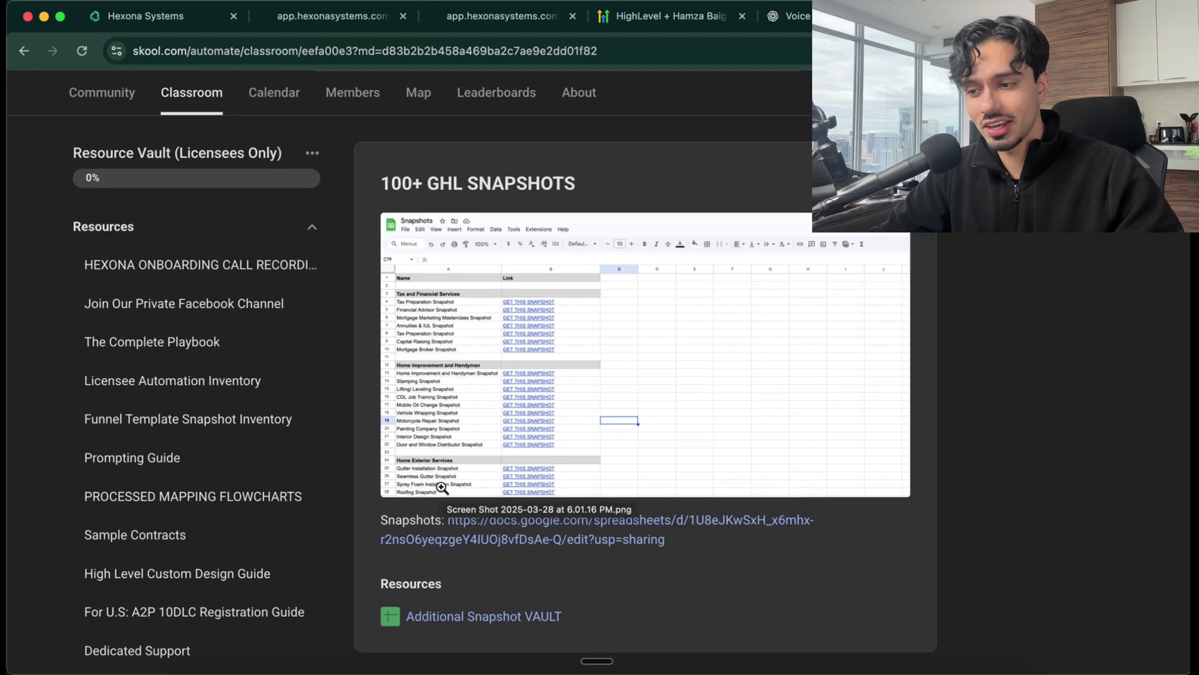
{"action": "key", "text": "super+minus"}
{"action": "key", "text": "super+minus"}
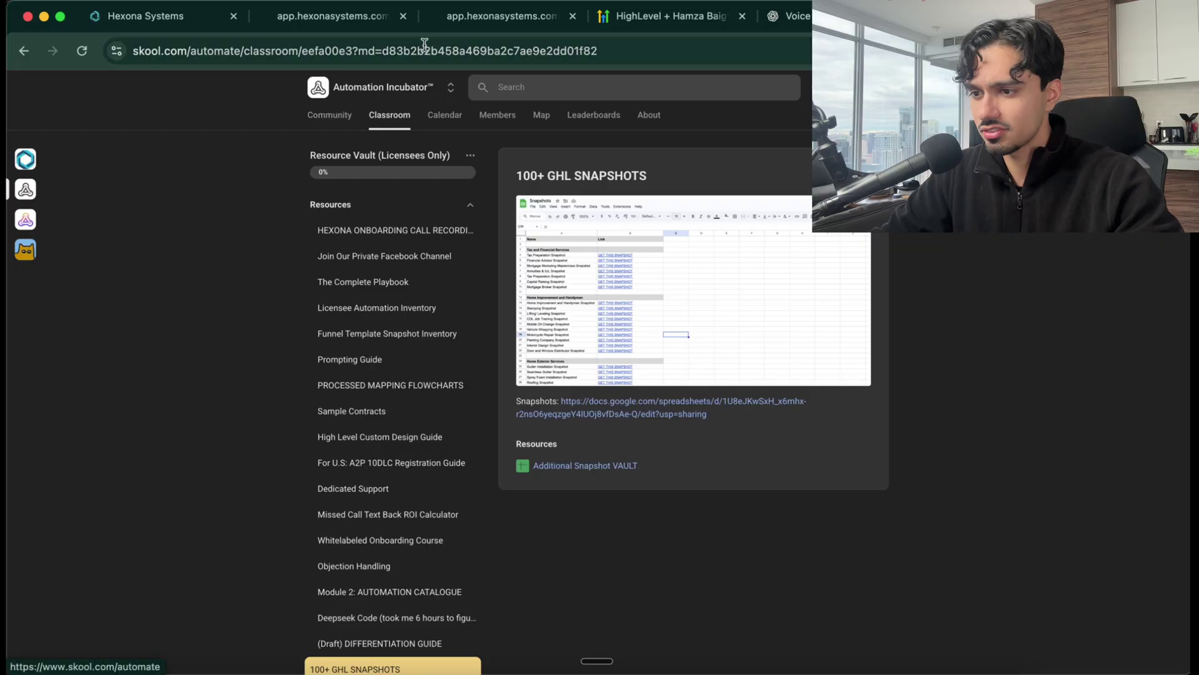
Switch back to the Hexona Systems tab showing the Personal Injury Attorneys funnel's Offer, Consultation Appointment and Thank You steps
{"action": "left_click", "coordinate": [181, 13]}
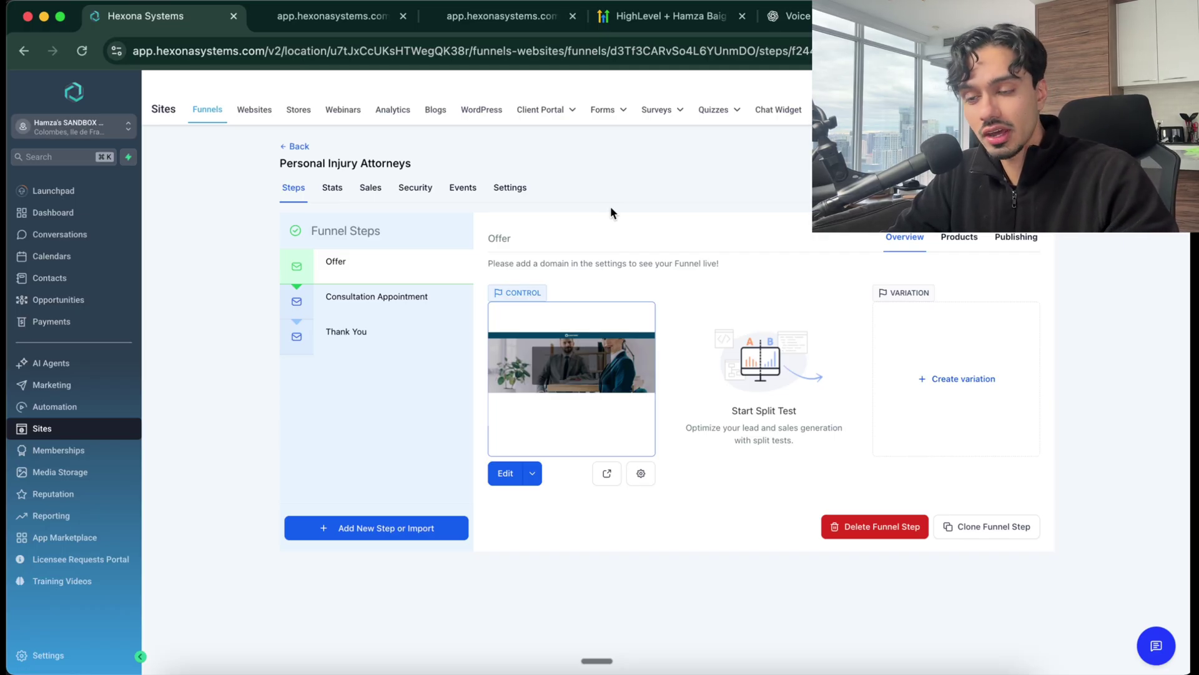
Search Google for 'plumbing' in a new tab
{"action": "key", "text": "super+t"}
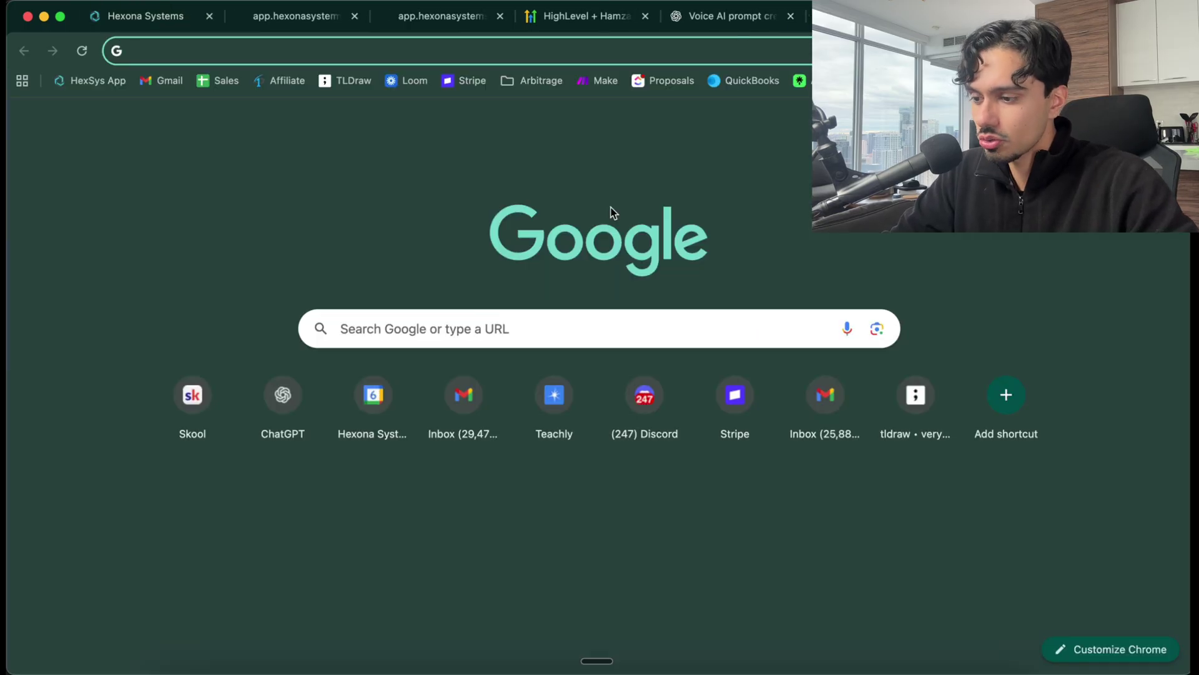
{"action": "type", "text": "plumbing"}
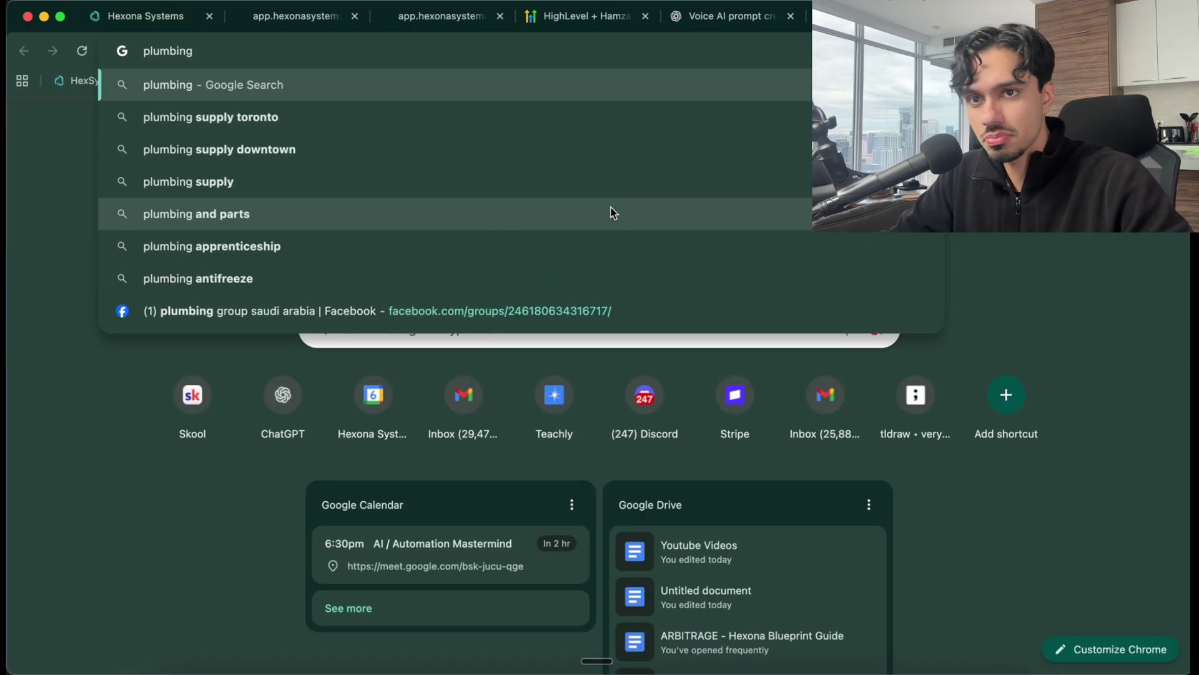
{"action": "key", "text": "Return"}
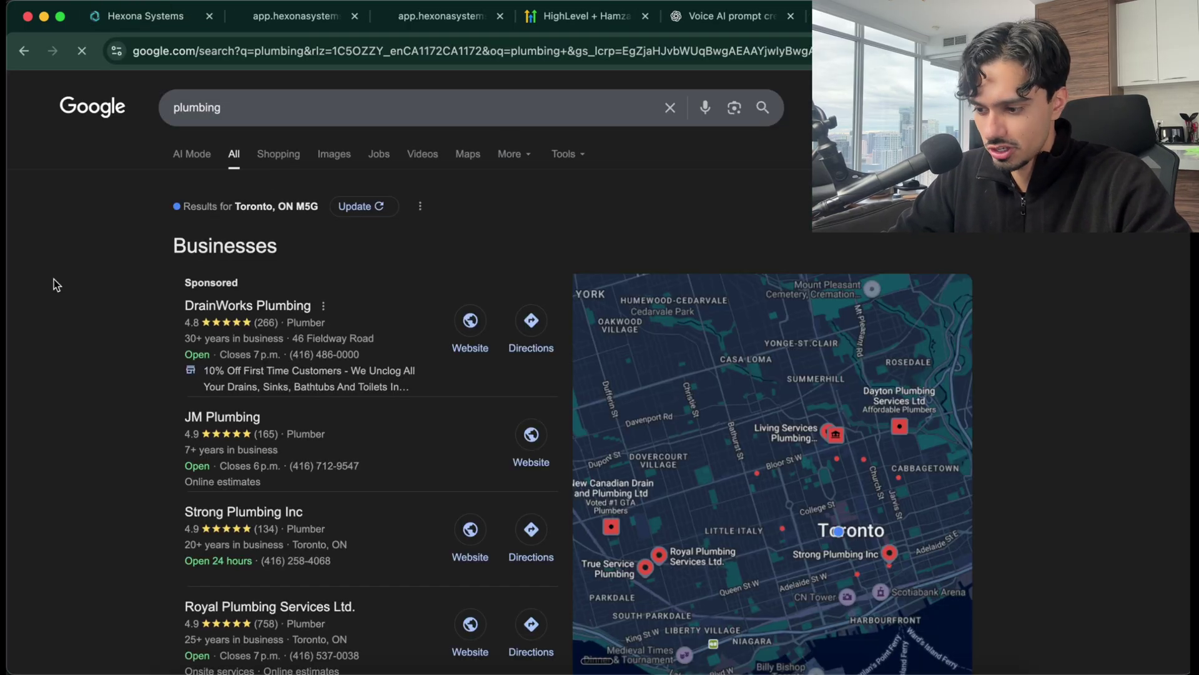
Expand the Toronto local plumbing listings and open Royal Plumbing Services Ltd.'s profile
{"action": "scroll", "coordinate": [54, 279], "scroll_direction": "down", "scroll_amount": 5}
{"action": "left_click", "coordinate": [384, 404]}
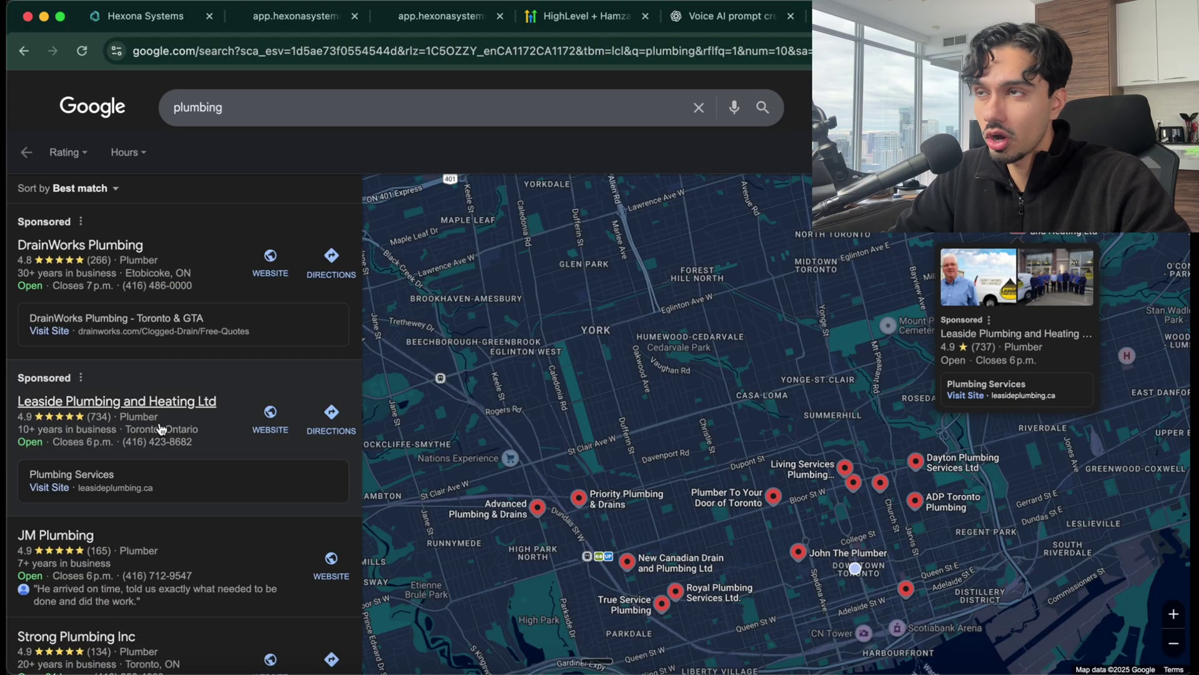
{"action": "scroll", "coordinate": [160, 428], "scroll_direction": "down", "scroll_amount": 8}
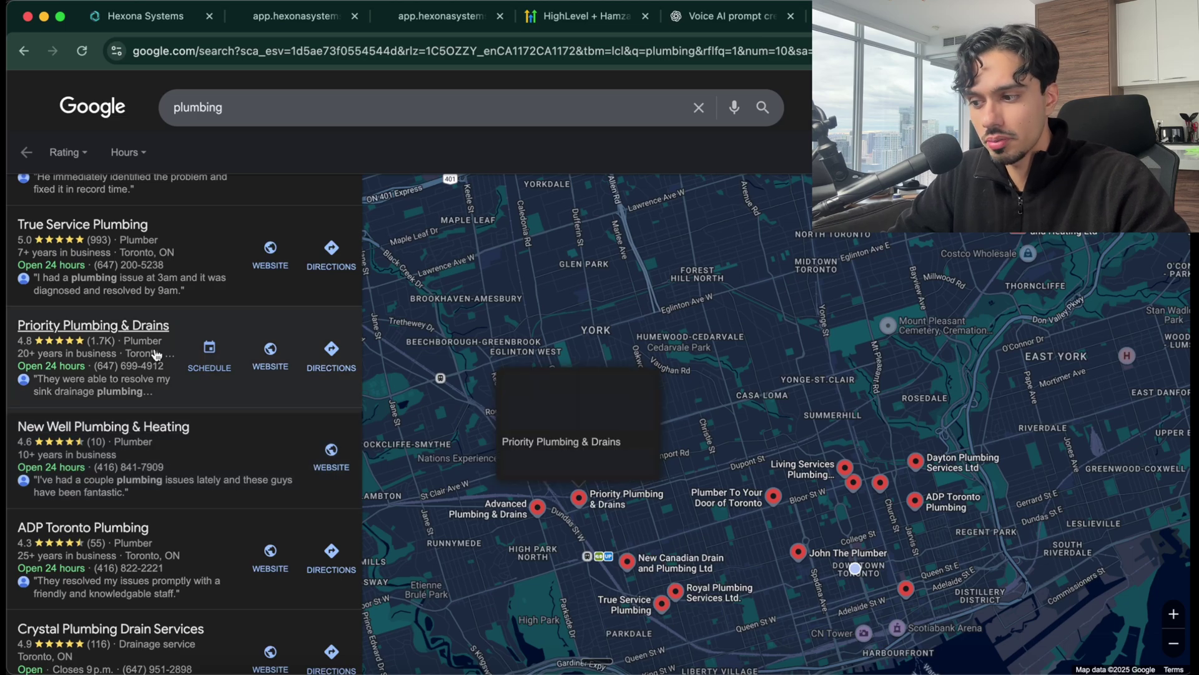
{"action": "scroll", "coordinate": [161, 375], "scroll_direction": "up", "scroll_amount": 6}
{"action": "scroll", "coordinate": [654, 482], "scroll_direction": "down", "scroll_amount": 2}
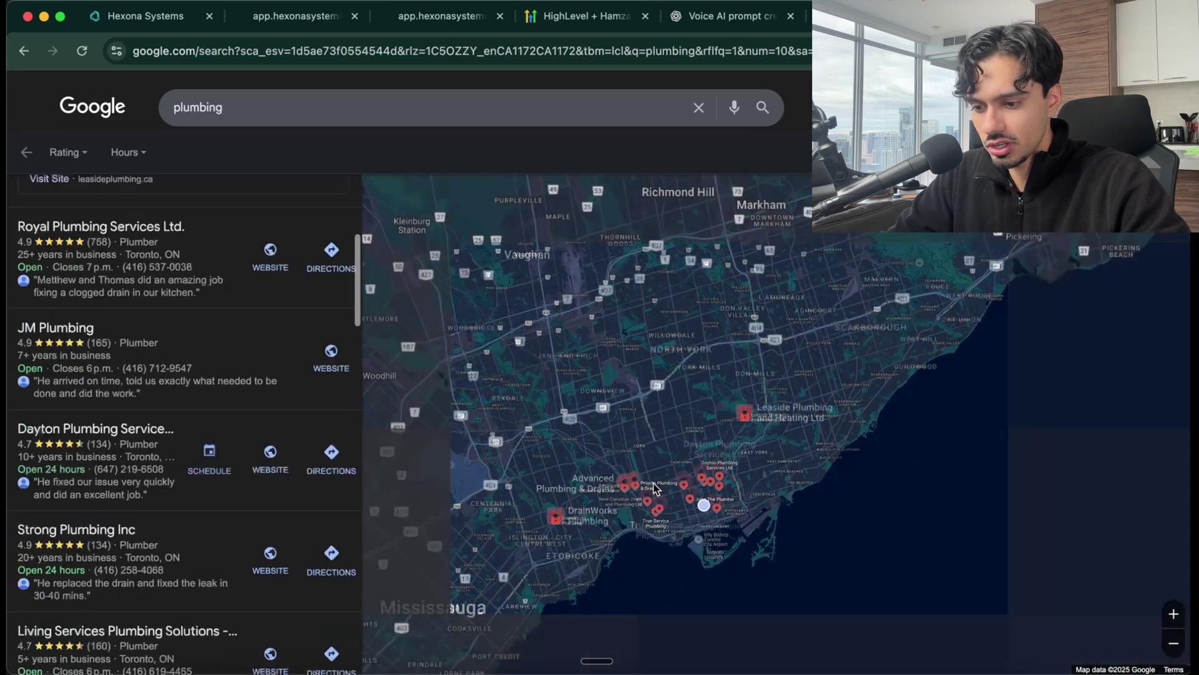
{"action": "scroll", "coordinate": [273, 514], "scroll_direction": "down", "scroll_amount": 3}
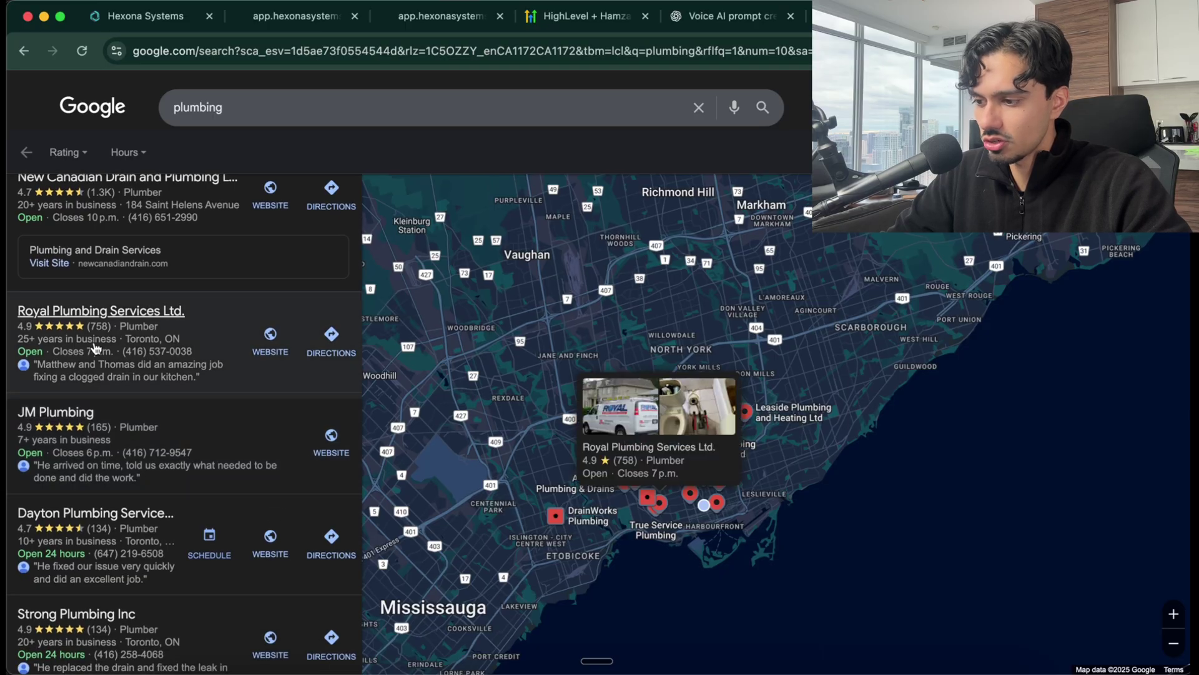
{"action": "scroll", "coordinate": [116, 481], "scroll_direction": "down", "scroll_amount": 1}
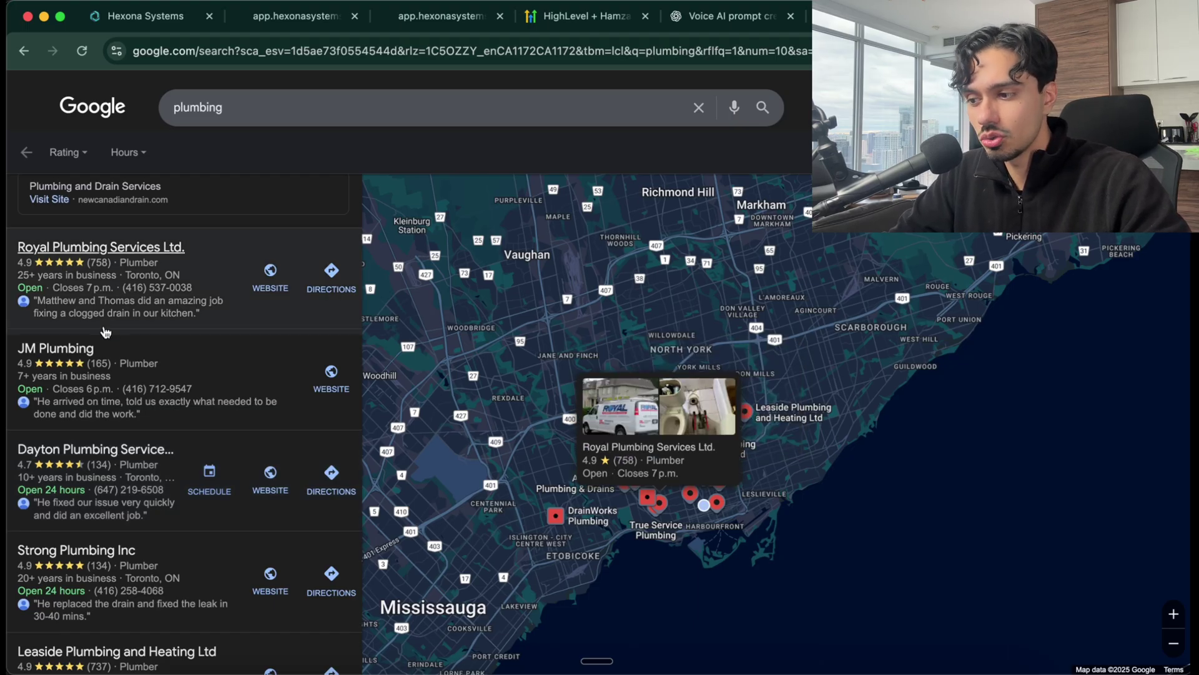
{"action": "left_click", "coordinate": [127, 298]}
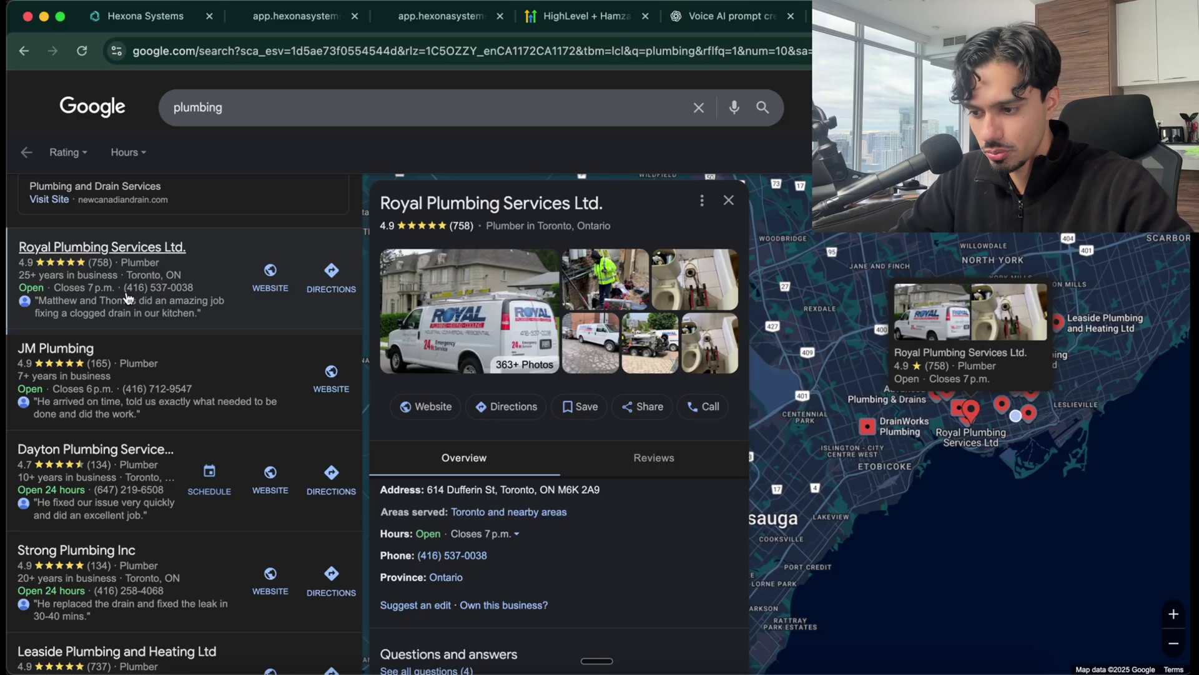
Copy Royal Plumbing's website address and search Google for 'website traffic checker'
{"action": "left_click", "coordinate": [427, 406]}
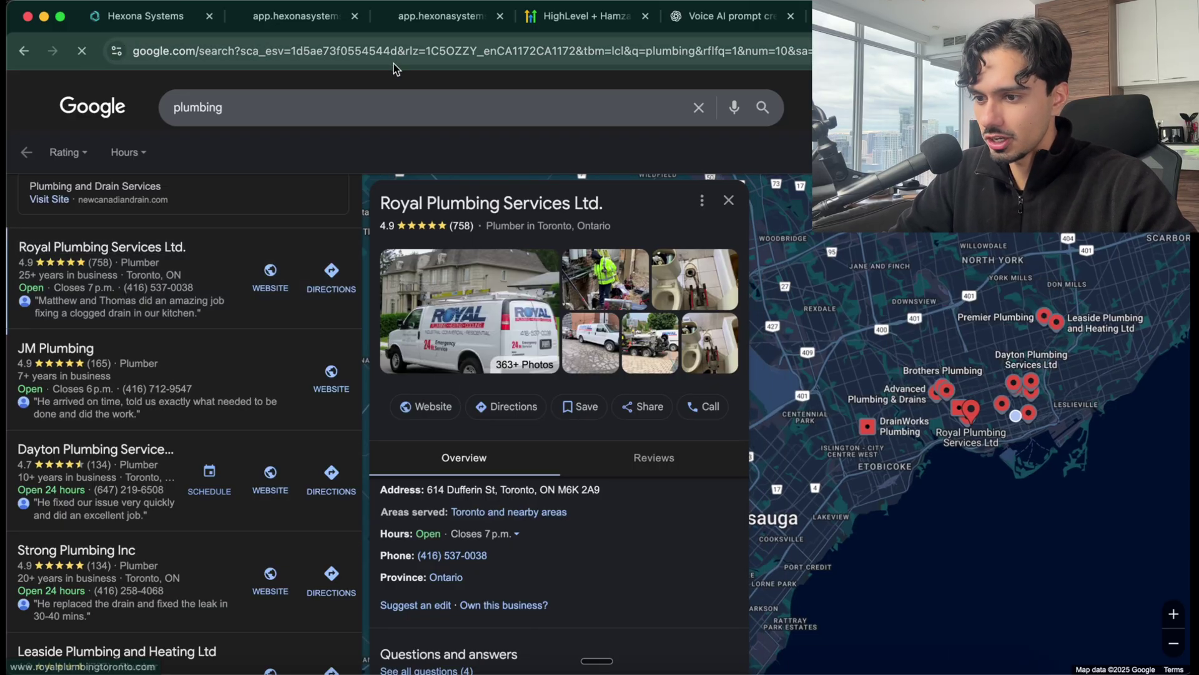
{"action": "left_click", "coordinate": [386, 51]}
{"action": "key", "text": "super+c"}
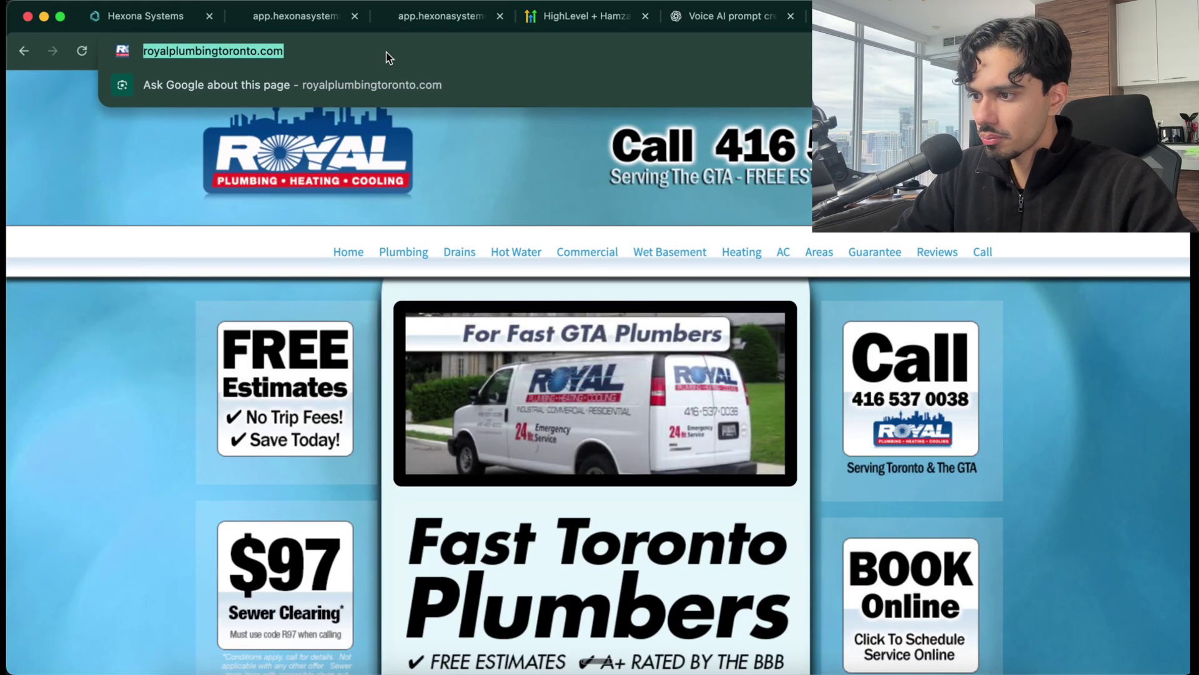
{"action": "key", "text": "super+t"}
{"action": "type", "text": "c"}
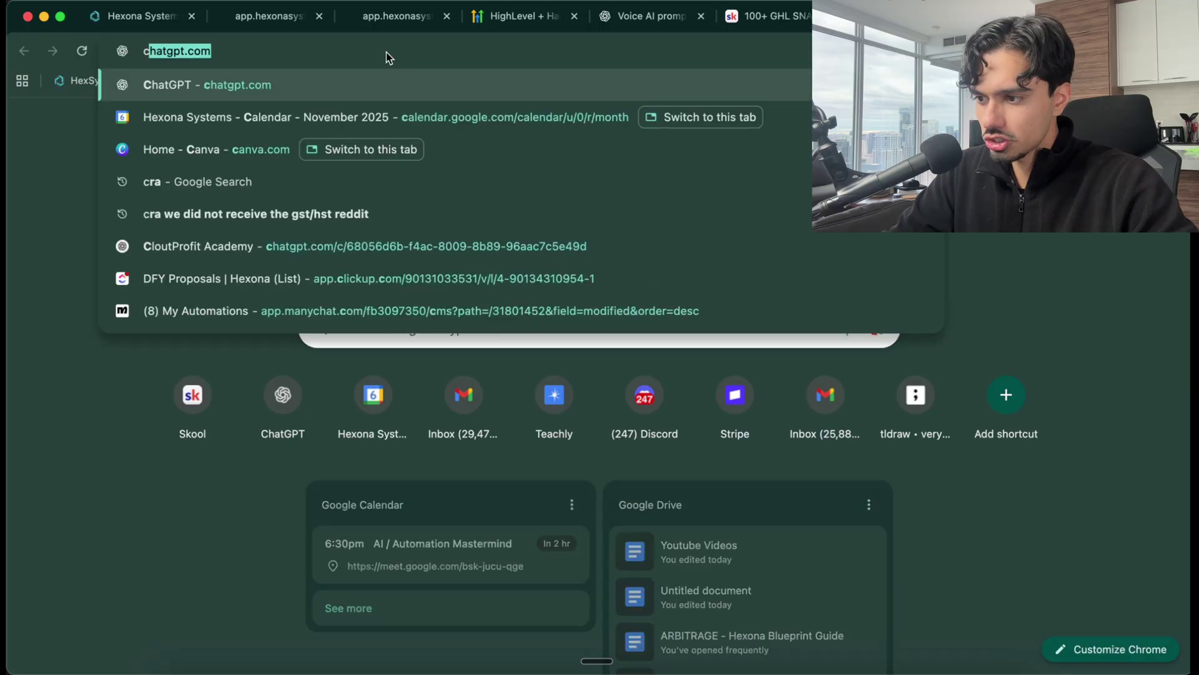
{"action": "key", "text": "BackSpace"}
{"action": "key", "text": "BackSpace"}
{"action": "type", "text": "website traffic checker"}
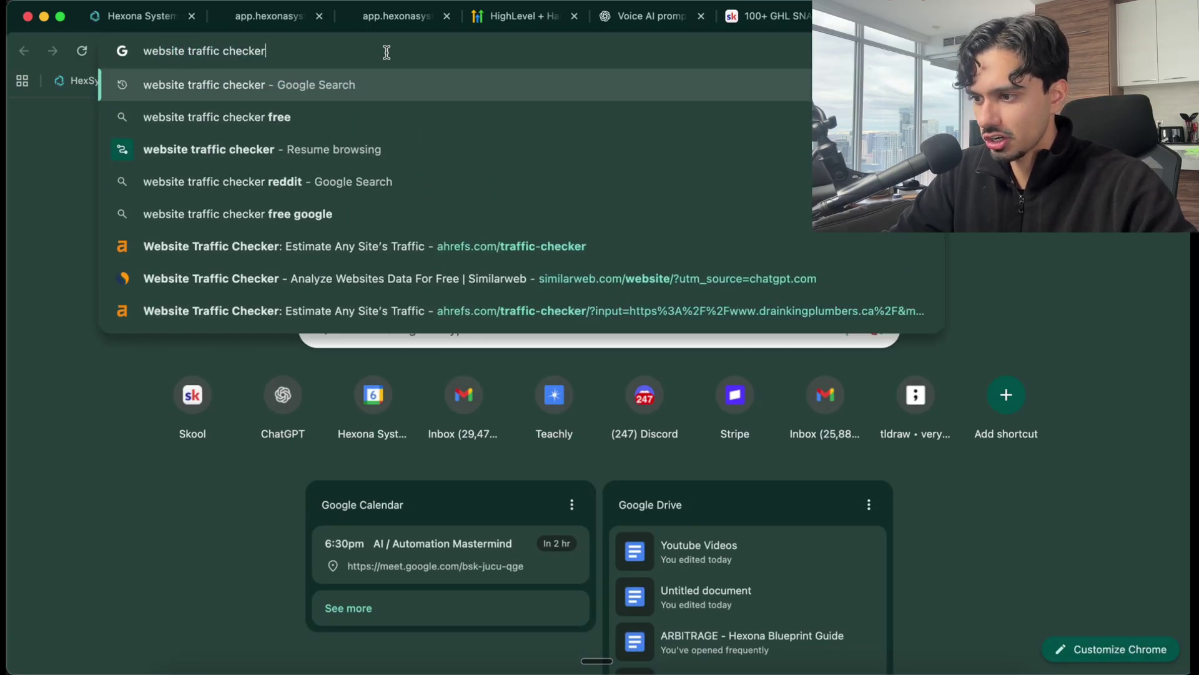
{"action": "key", "text": "Return"}
Check royalplumbingtoronto.com in Ahrefs' traffic checker: 52 organic visits worth $72
{"action": "left_click", "coordinate": [290, 226]}
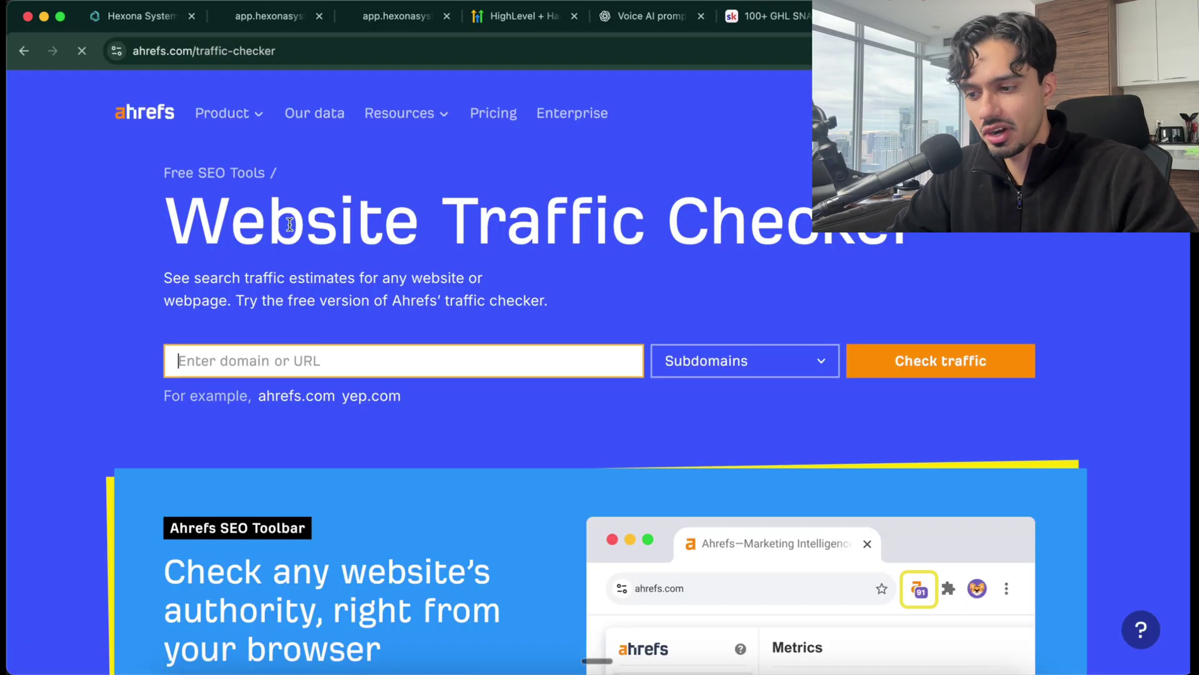
{"action": "left_click", "coordinate": [378, 351]}
{"action": "key", "text": "super+v"}
{"action": "left_click", "coordinate": [911, 365]}
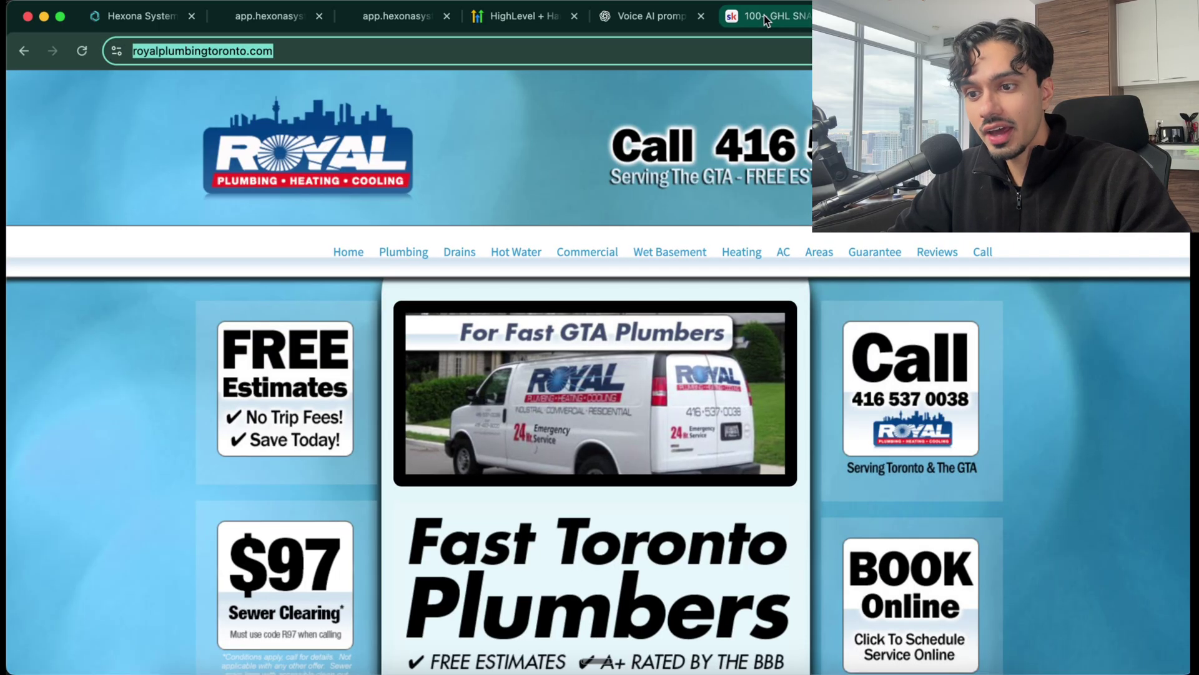
Cycle through the Skool, plumbing site and preview tabs back to the Hexona Systems funnel steps
{"action": "left_click", "coordinate": [763, 15]}
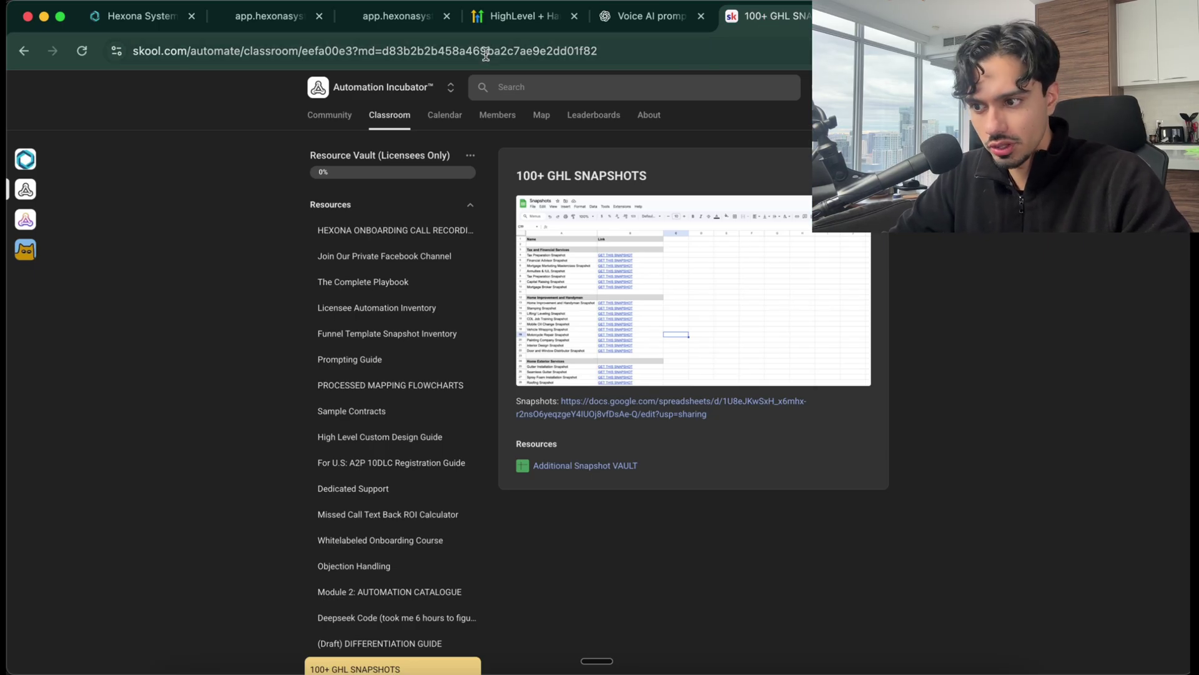
{"action": "key", "text": "ctrl+Tab"}
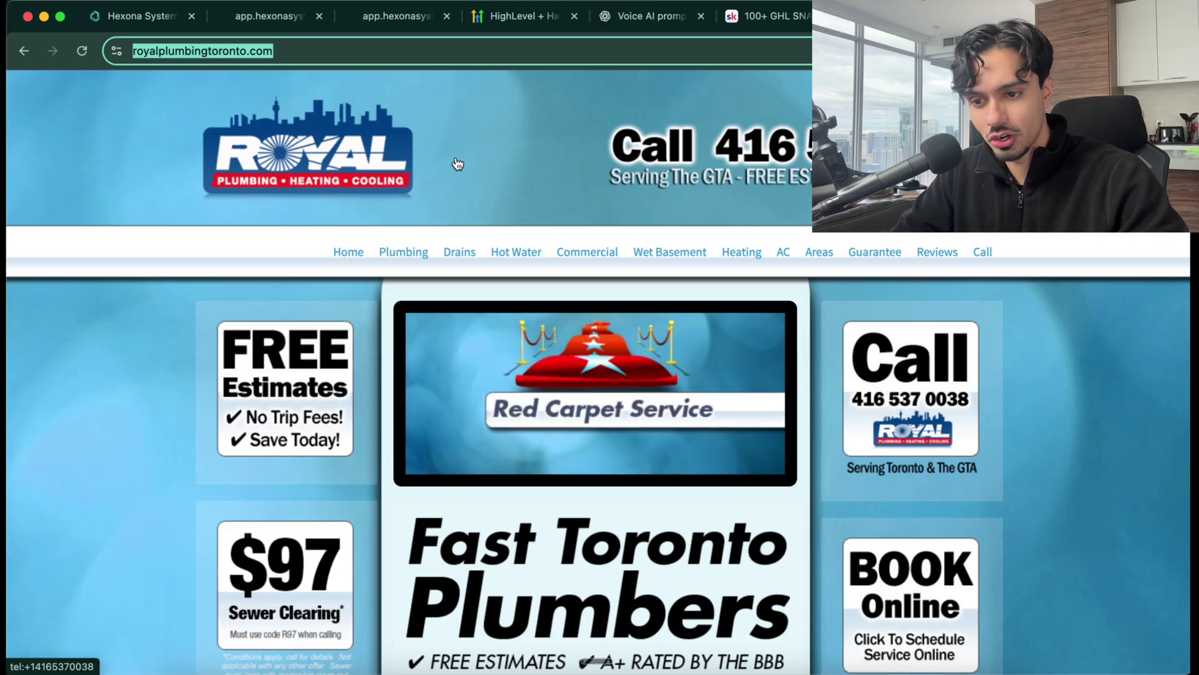
{"action": "left_click", "coordinate": [269, 18]}
{"action": "left_click", "coordinate": [128, 17]}
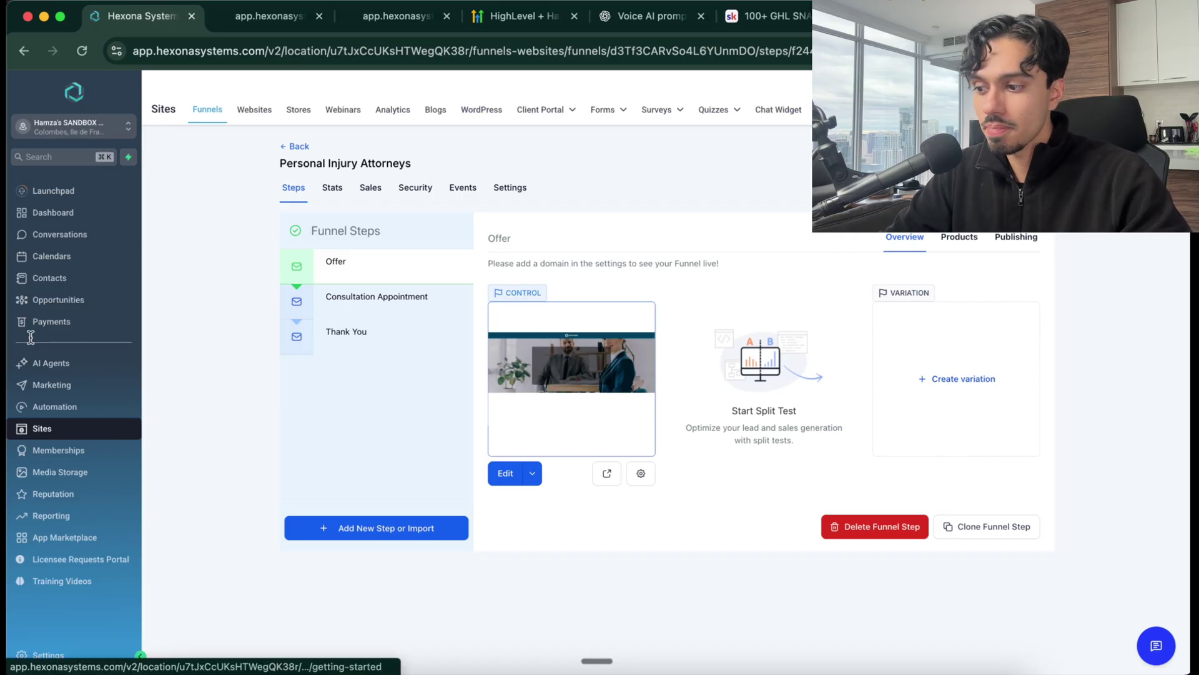
Open AI Agents > Voice AI and scroll to the call log showing the Law Firm Website Agent's 00:42 call
{"action": "left_click", "coordinate": [39, 365]}
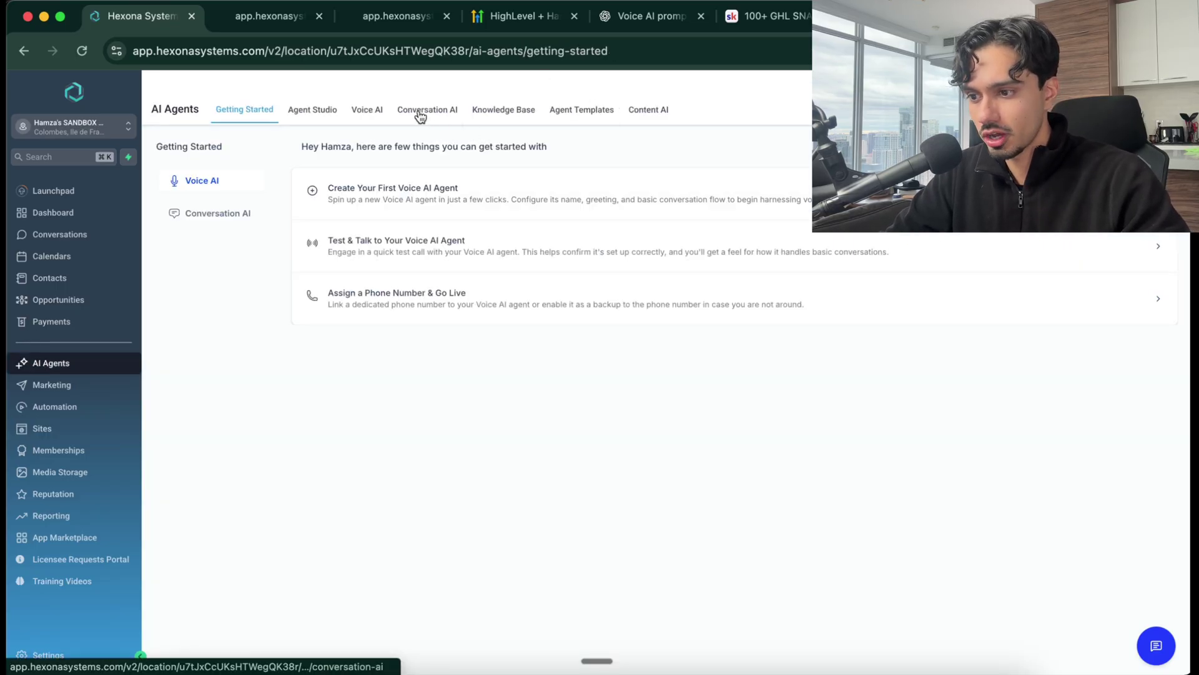
{"action": "left_click", "coordinate": [367, 119]}
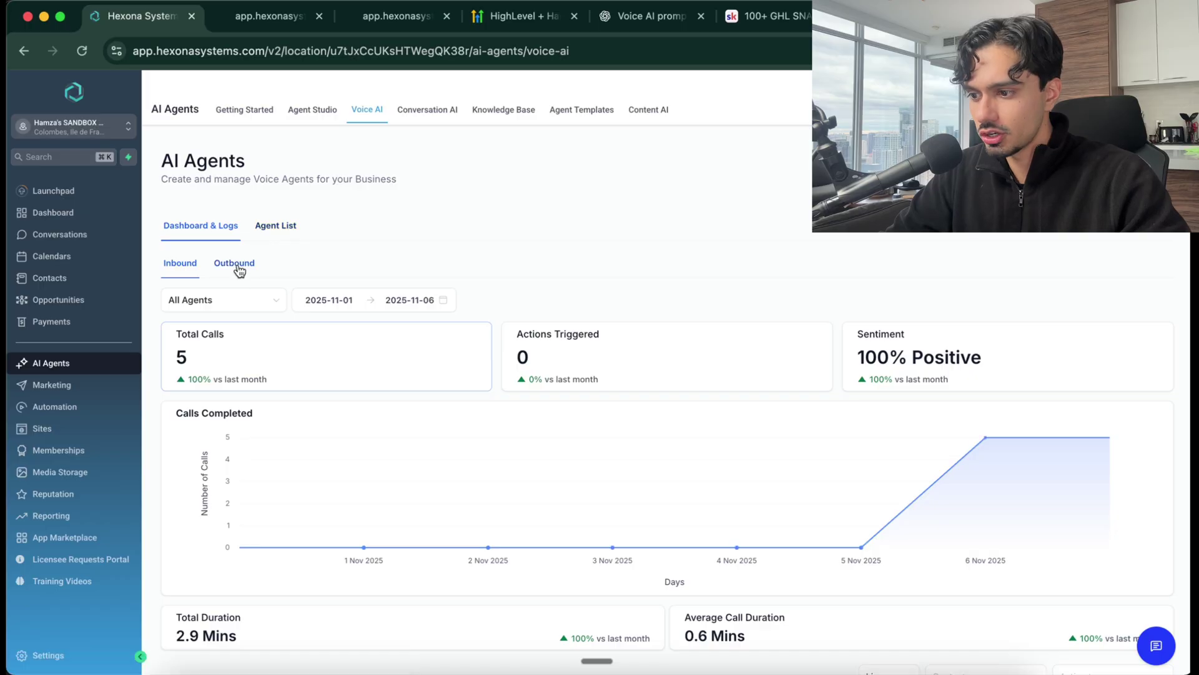
{"action": "scroll", "coordinate": [371, 377], "scroll_direction": "down", "scroll_amount": 1}
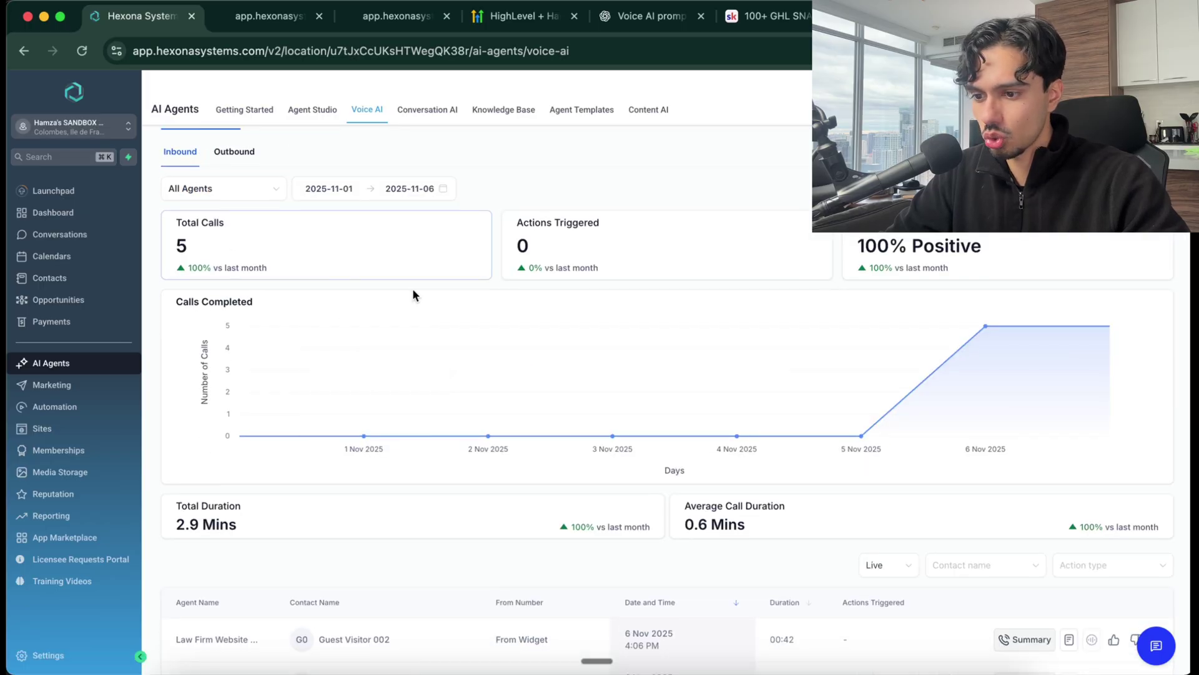
{"action": "scroll", "coordinate": [615, 314], "scroll_direction": "down", "scroll_amount": 4}
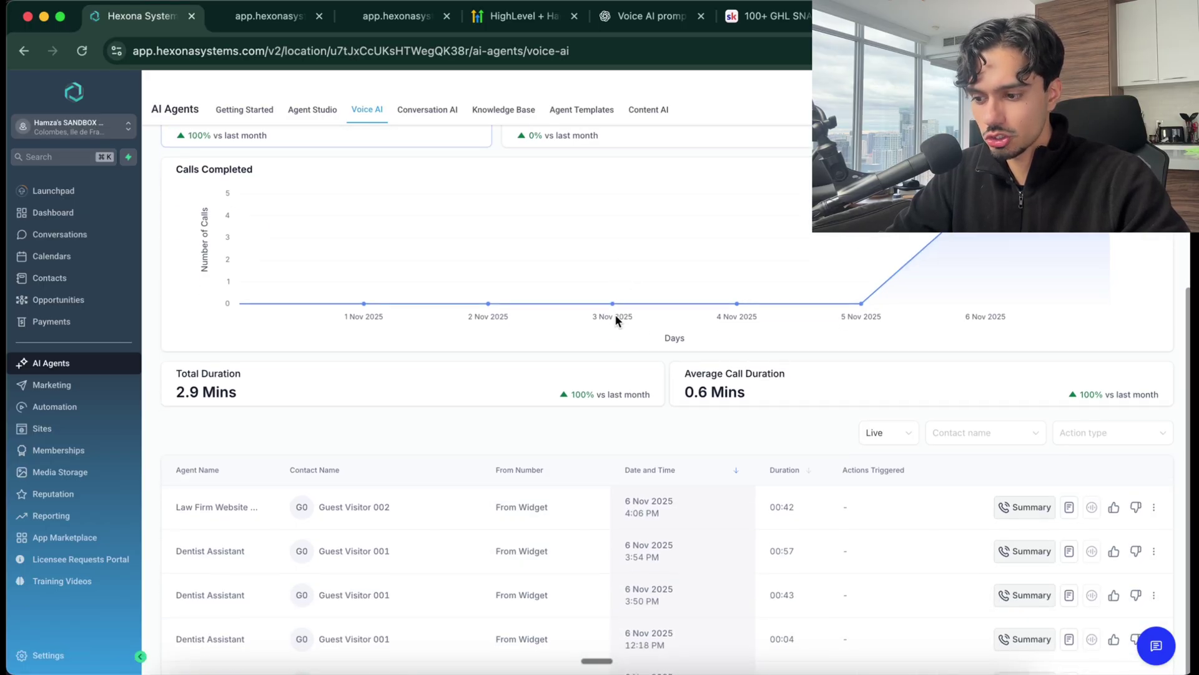
{"action": "scroll", "coordinate": [769, 417], "scroll_direction": "down", "scroll_amount": 1}
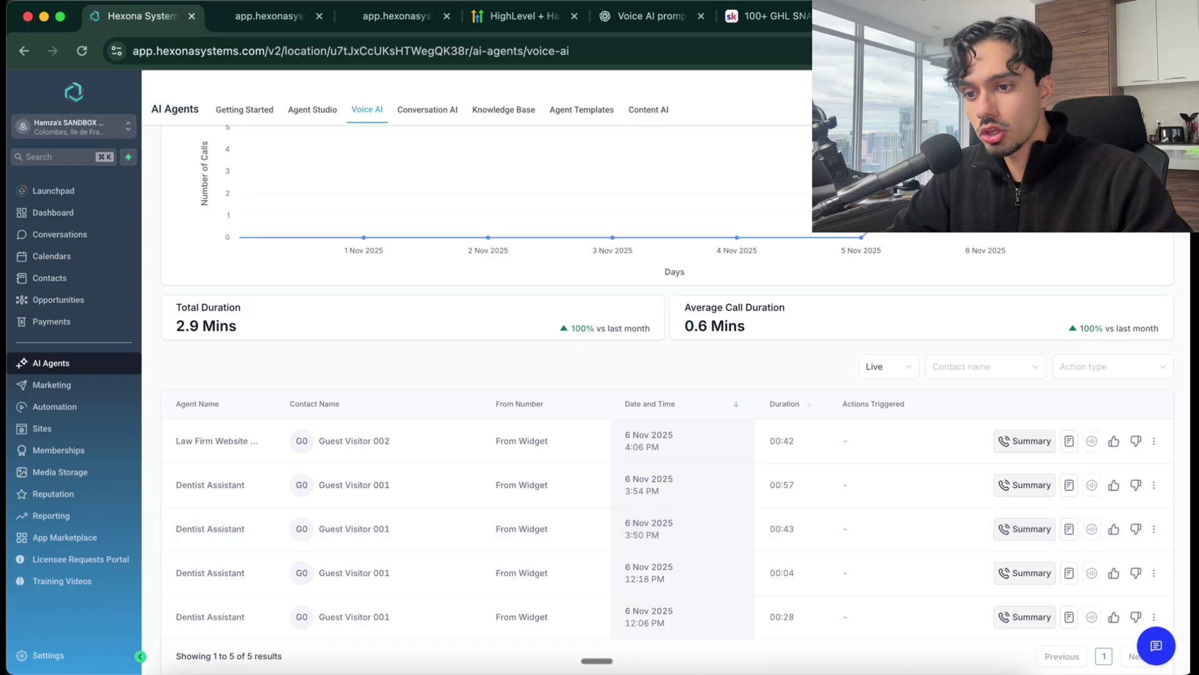
{"action": "key", "text": "ctrl+shift+Tab"}
{"action": "left_click", "coordinate": [26, 51]}
{"action": "scroll", "coordinate": [243, 290], "scroll_direction": "down", "scroll_amount": 10}
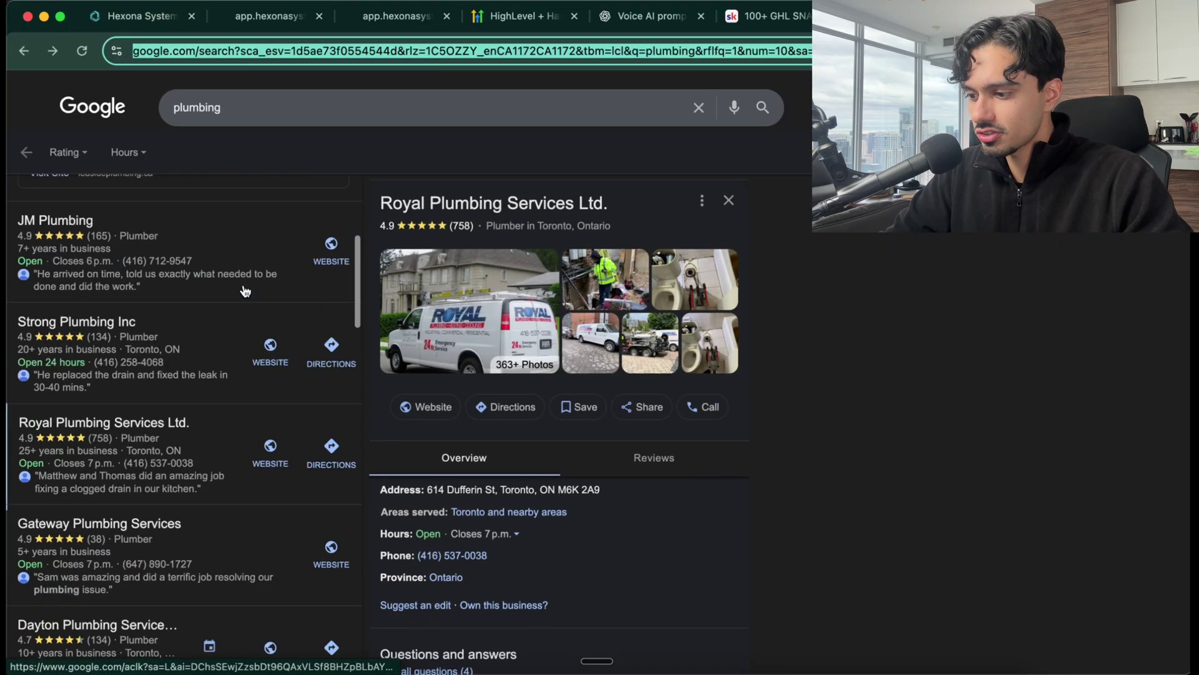
{"action": "scroll", "coordinate": [245, 290], "scroll_direction": "down", "scroll_amount": 12}
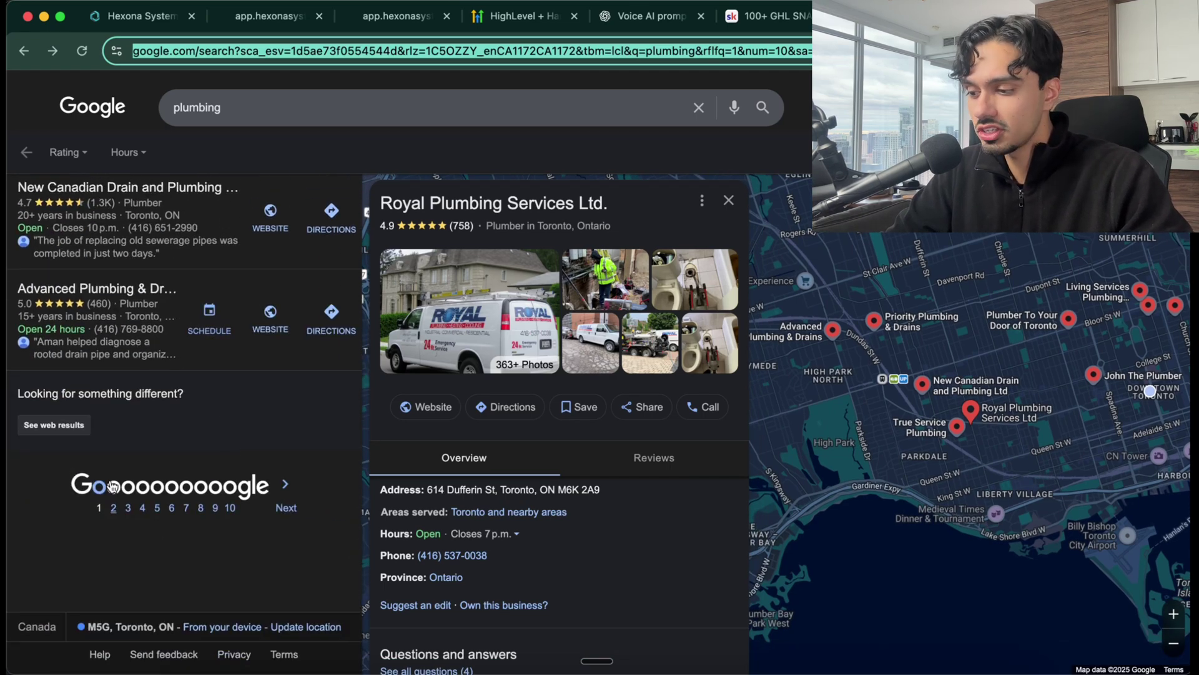
{"action": "left_click", "coordinate": [113, 506]}
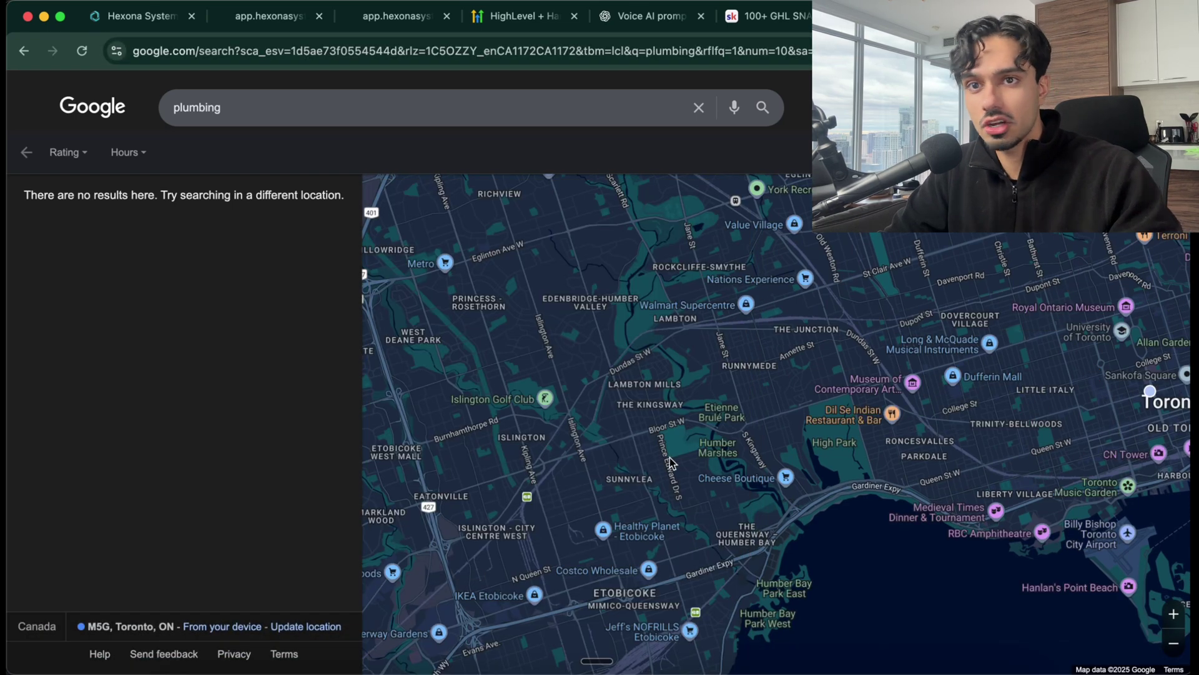
{"action": "scroll", "coordinate": [670, 462], "scroll_direction": "down", "scroll_amount": 3}
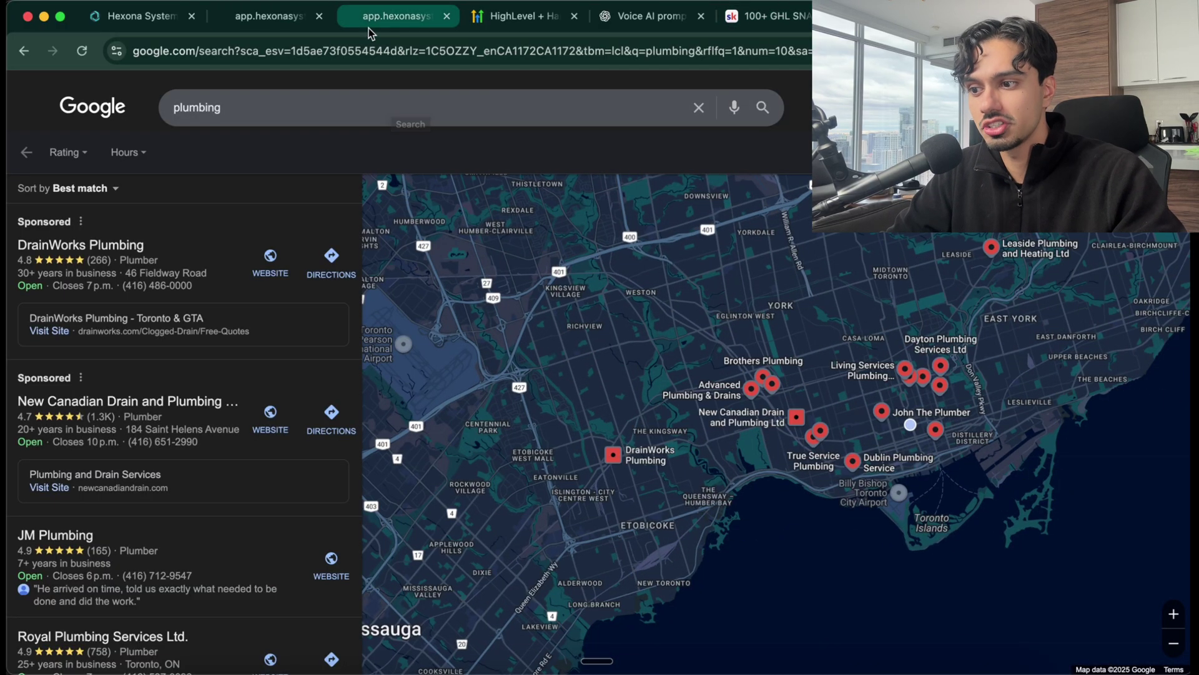
{"action": "left_click", "coordinate": [150, 20]}
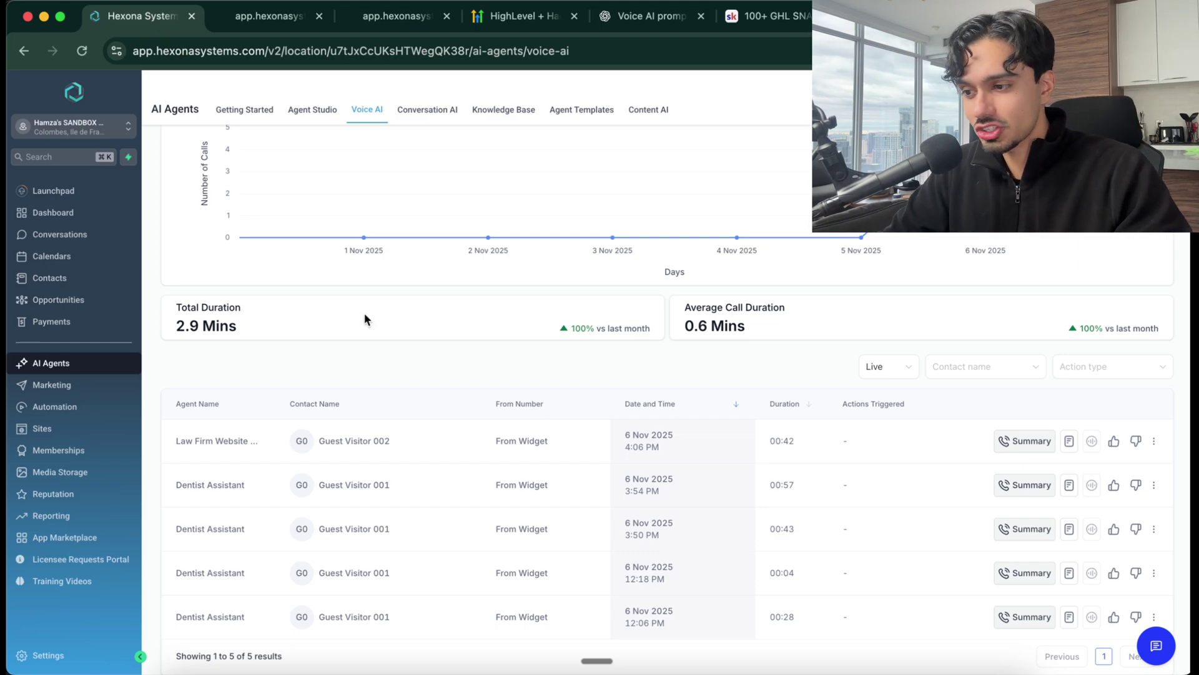
Glance at the HighLevel free-trial tab, then return to the Skool 100+ GHL Snapshots tab
{"action": "left_click", "coordinate": [494, 21]}
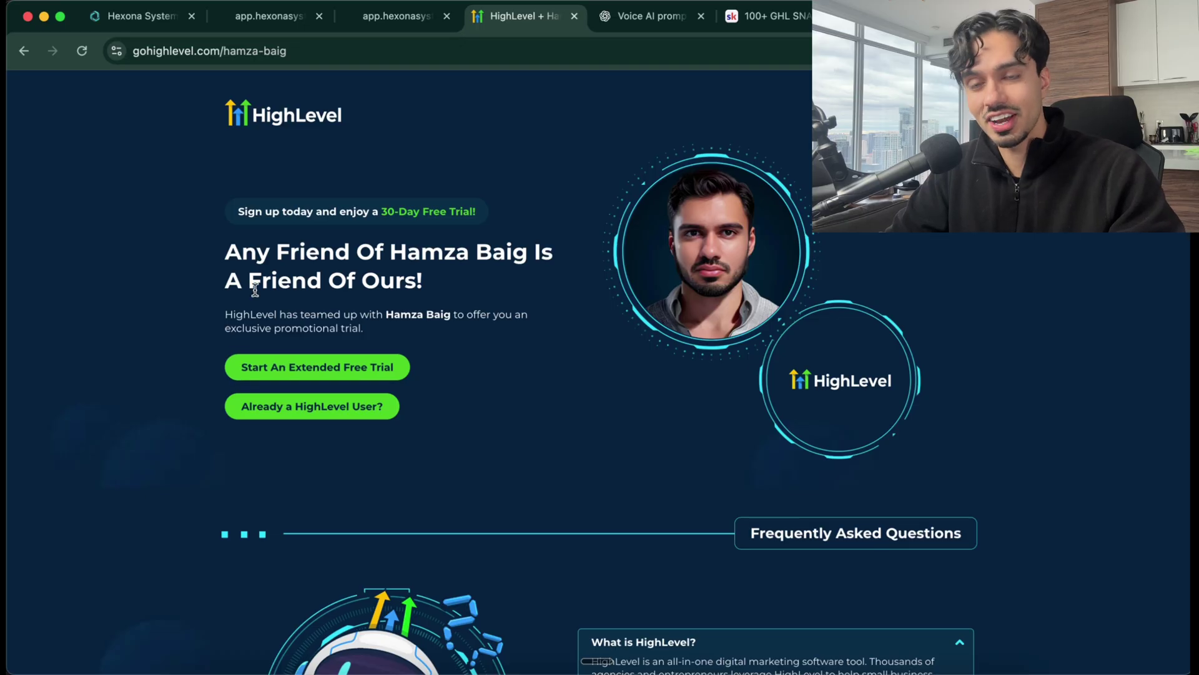
{"action": "left_click", "coordinate": [757, 17]}
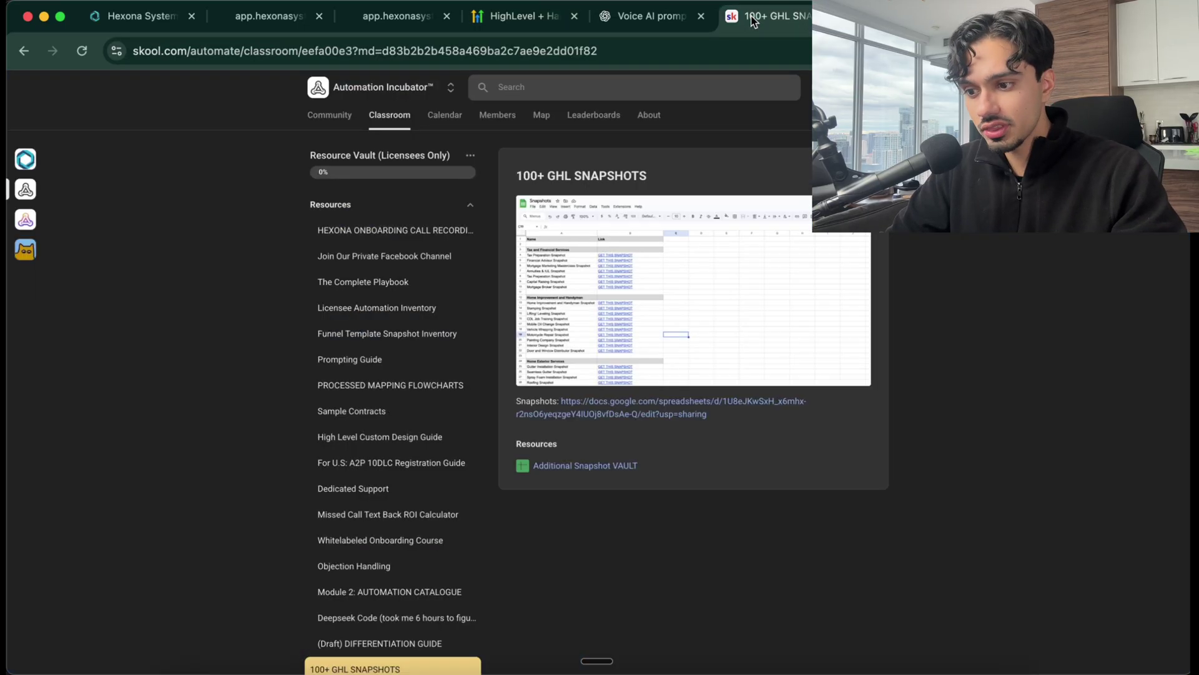
{"action": "scroll", "coordinate": [409, 286], "scroll_direction": "down", "scroll_amount": 3}
{"action": "scroll", "coordinate": [402, 279], "scroll_direction": "up", "scroll_amount": 3}
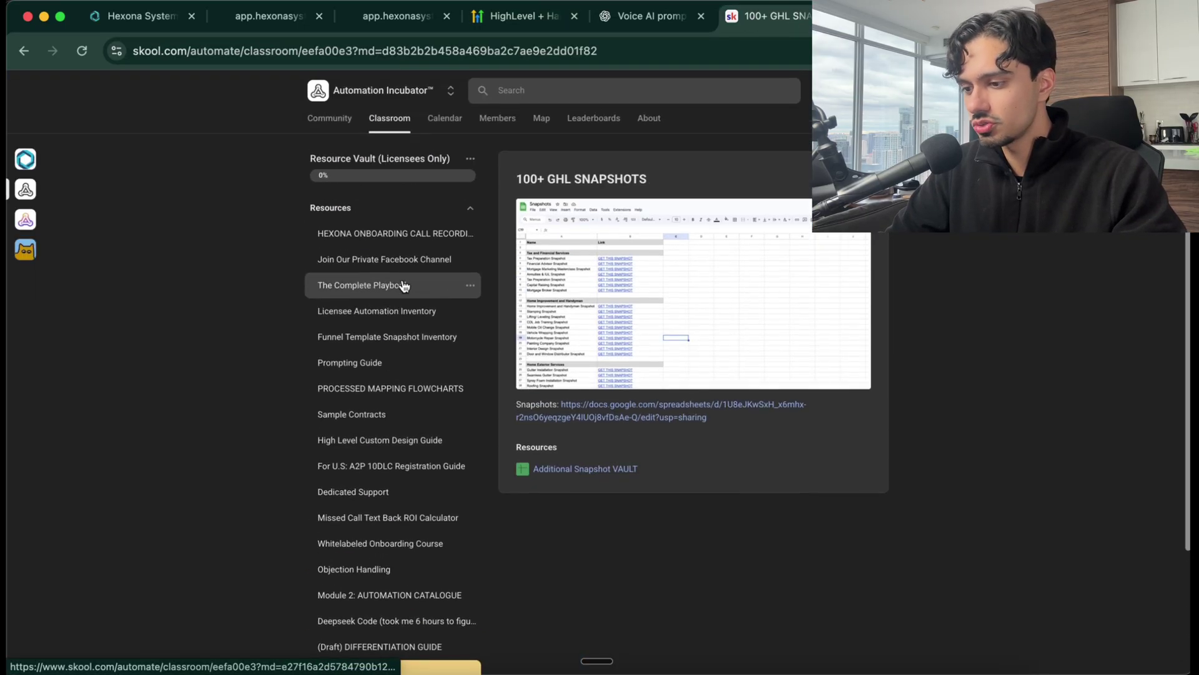
Open the Automation Incubator Community feed and scroll past the pinned Halloween promo and November accountability posts
{"action": "left_click", "coordinate": [328, 116]}
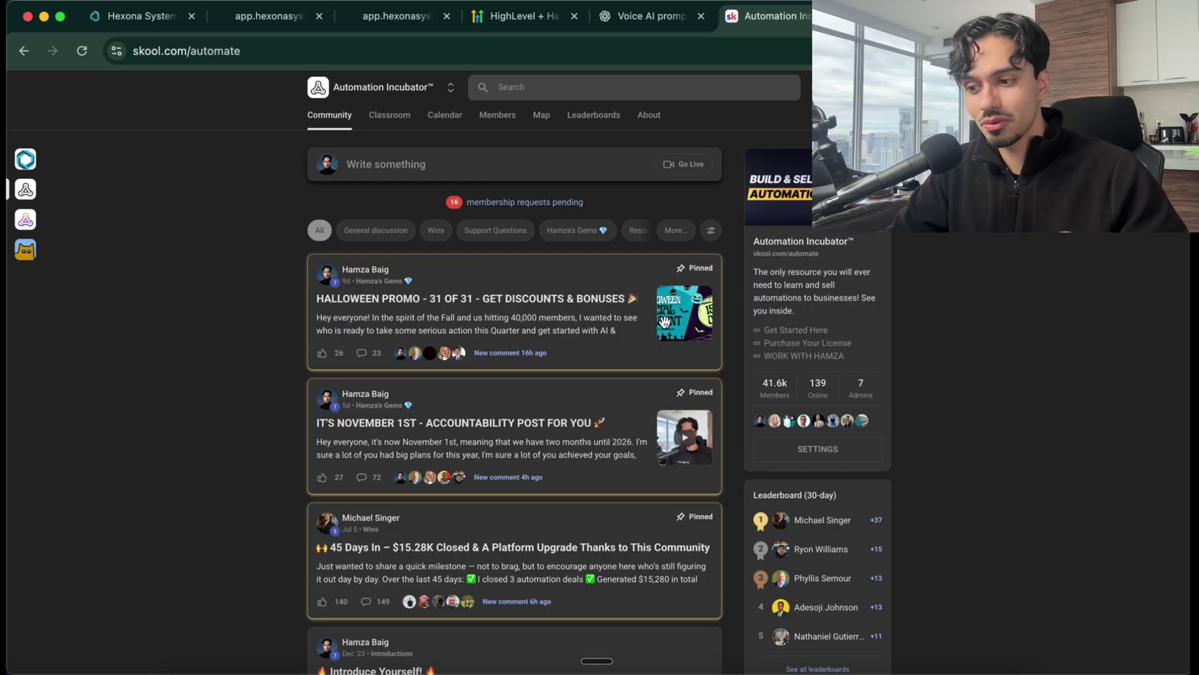
{"action": "scroll", "coordinate": [569, 256], "scroll_direction": "down", "scroll_amount": 1}
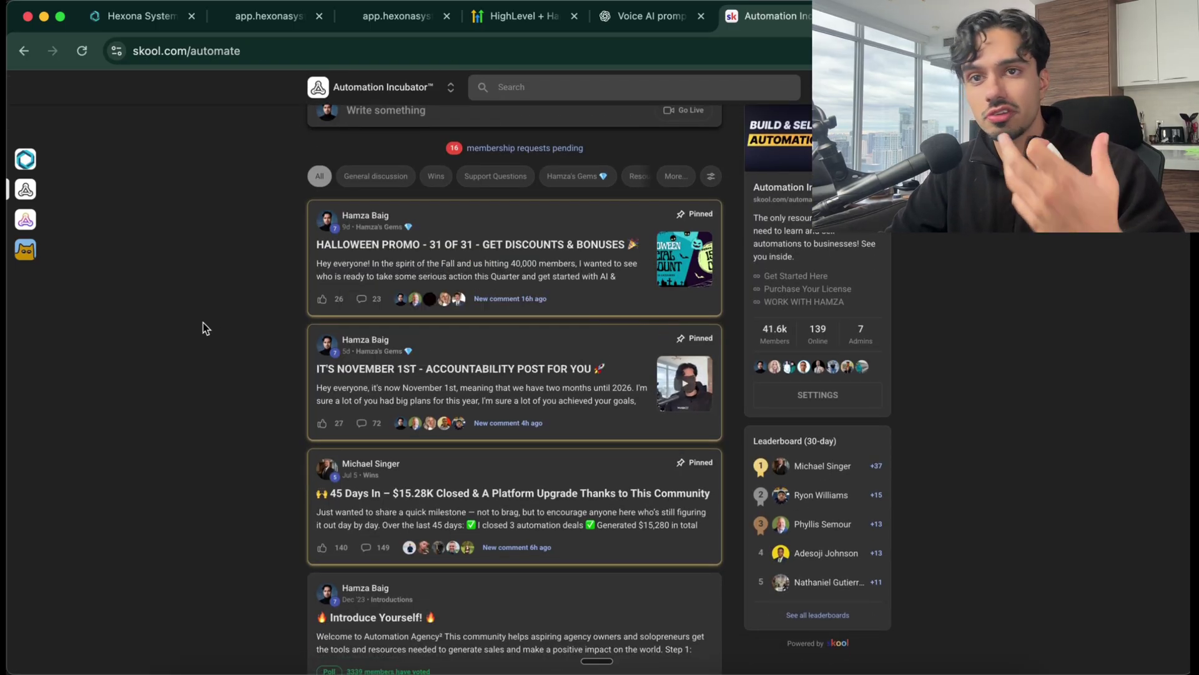
{"action": "scroll", "coordinate": [204, 323], "scroll_direction": "down", "scroll_amount": 2}
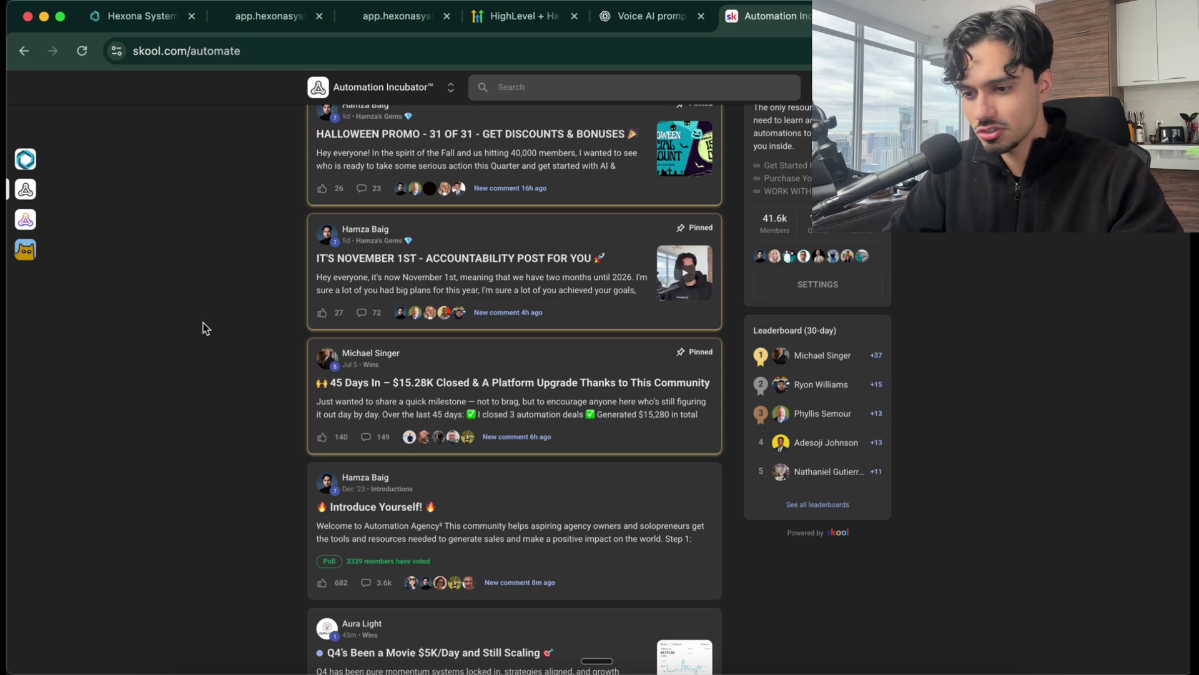
{"action": "scroll", "coordinate": [204, 325], "scroll_direction": "up", "scroll_amount": 3}
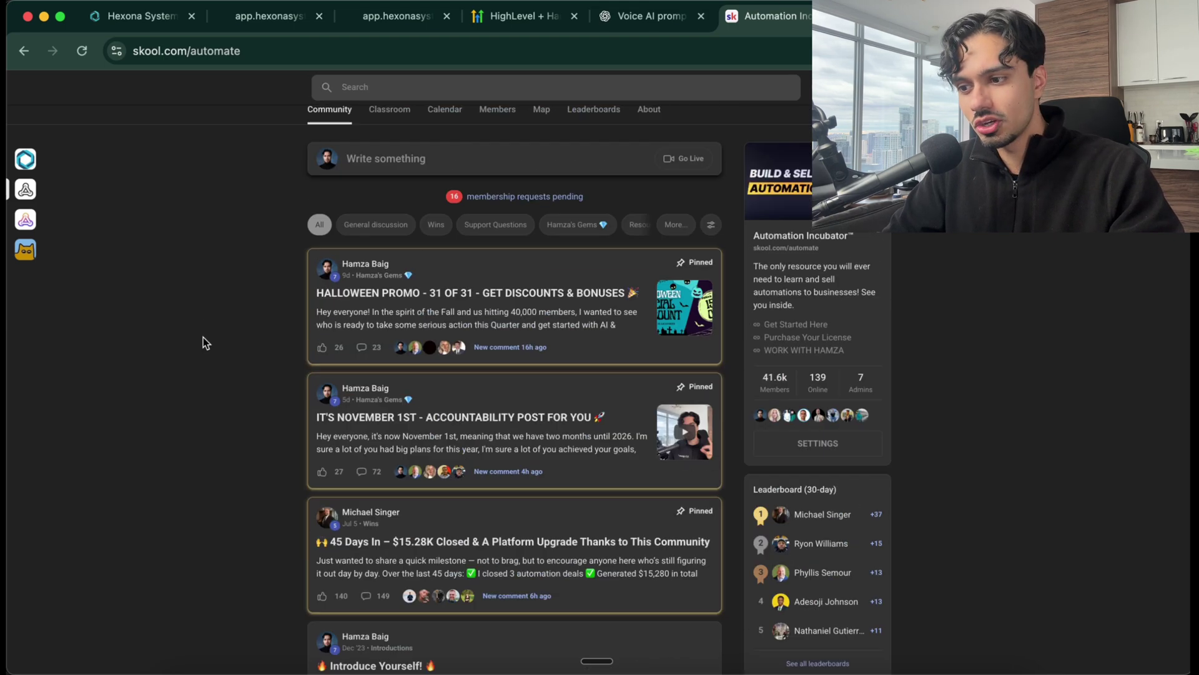